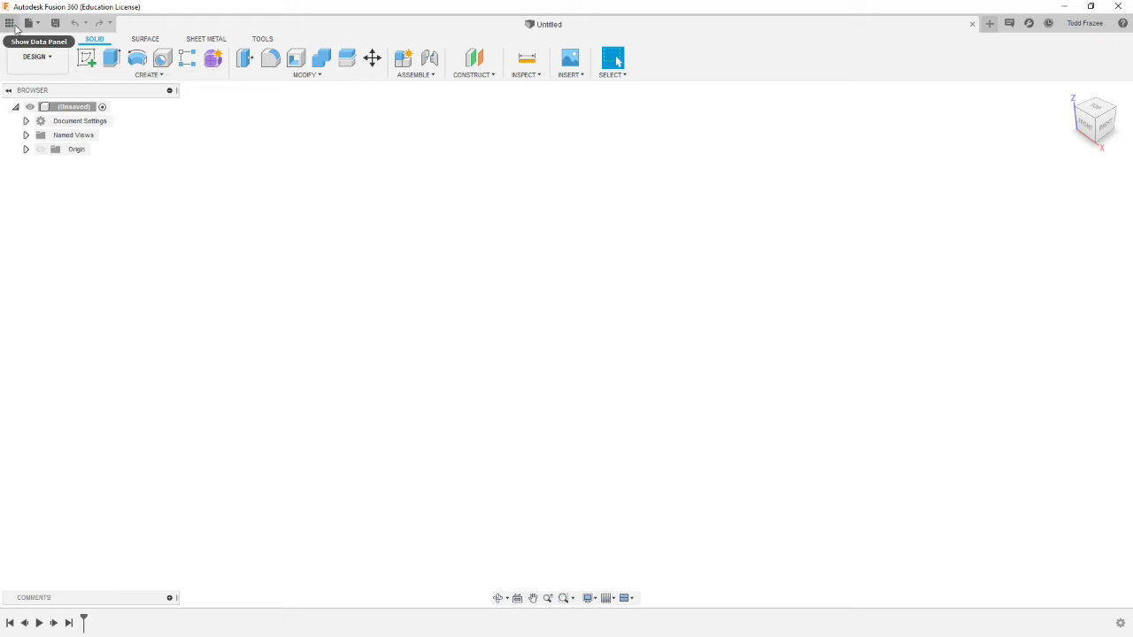
Step: Open the design 05 from the project's data and view it from the hub side
click(9, 22)
double_click(65, 108)
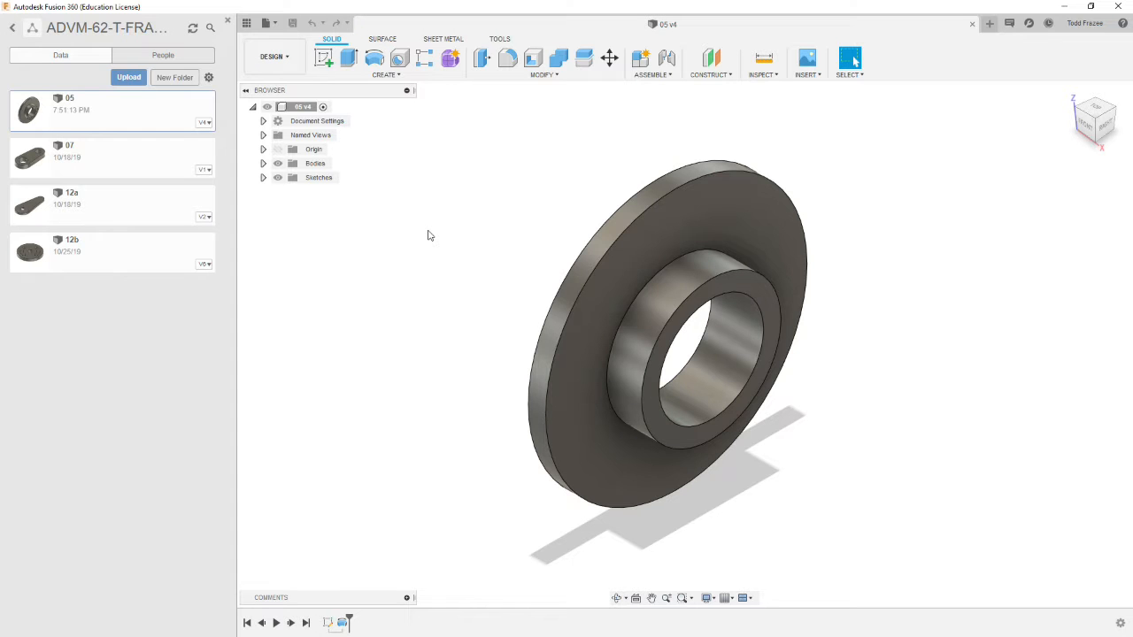
shift+middle_drag(558, 261, 450, 170)
scroll(451, 168, down, 1)
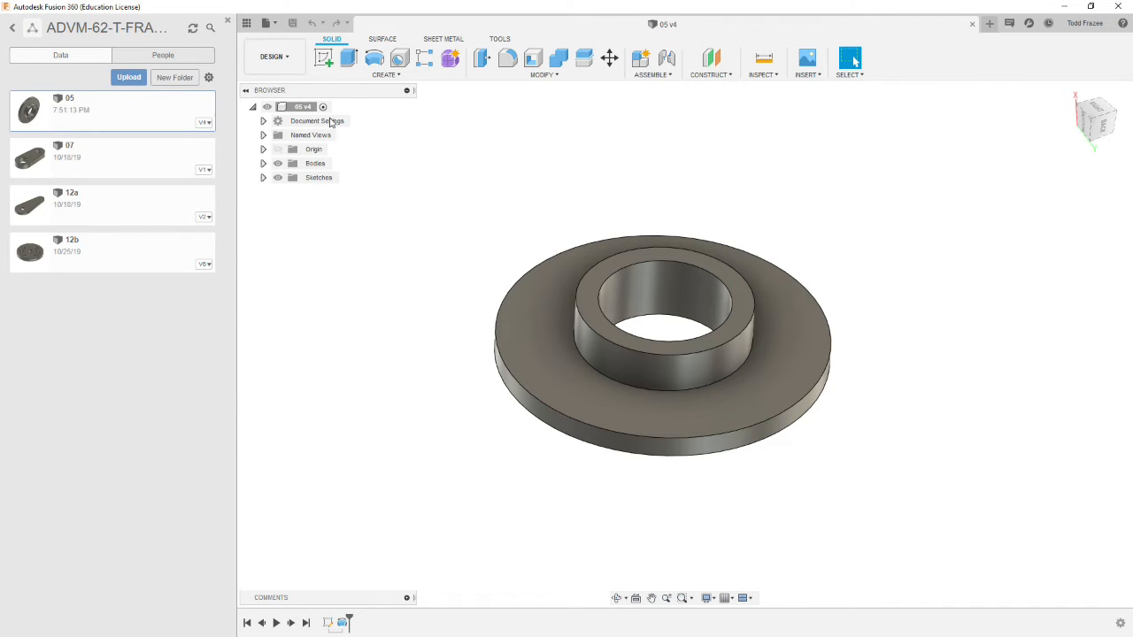
Step: Create a sketch on the flat back face of the flange, opposite the hub
click(323, 58)
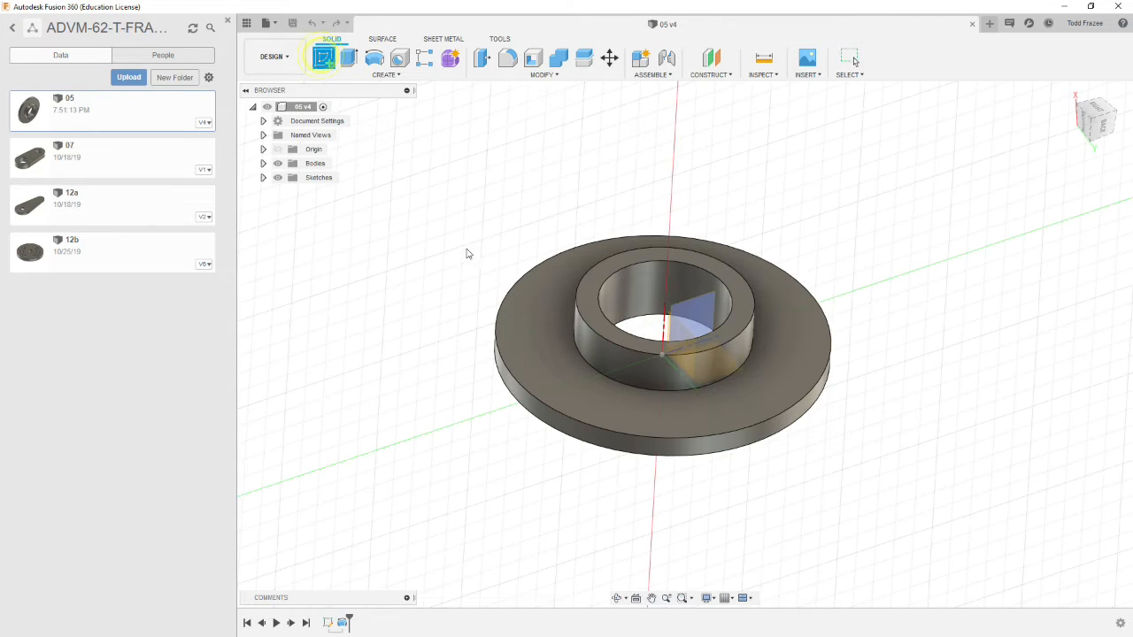
mouse_move(428, 309)
shift+middle_down()
mouse_move(438, 217)
mouse_move(472, 304)
mouse_move(554, 313)
shift+middle_up()
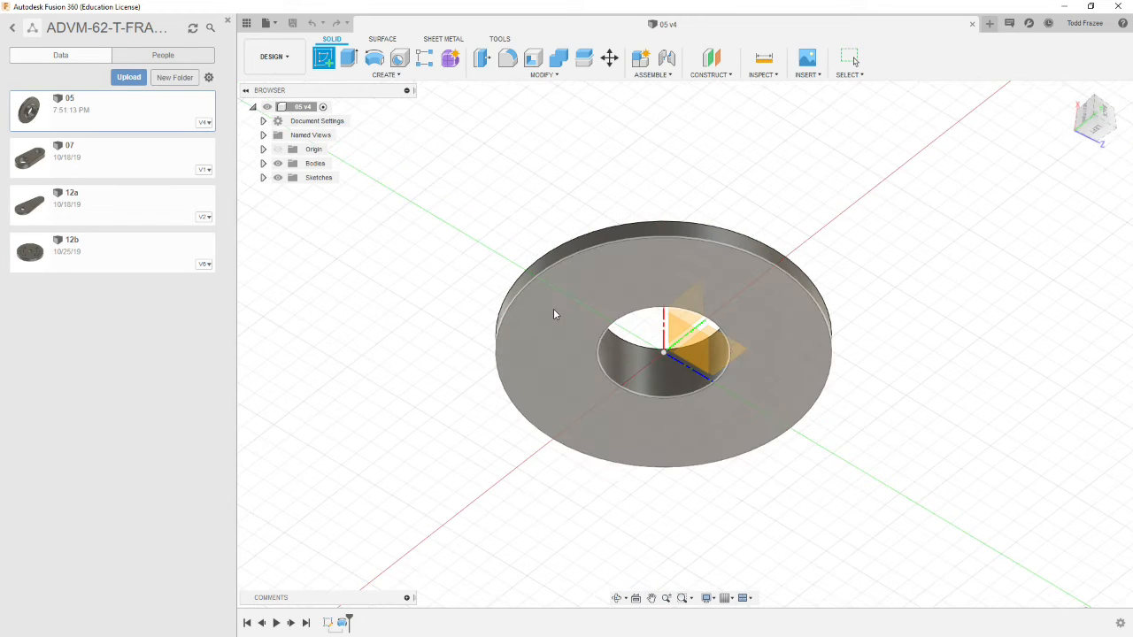
click(555, 310)
scroll(516, 291, down, 5)
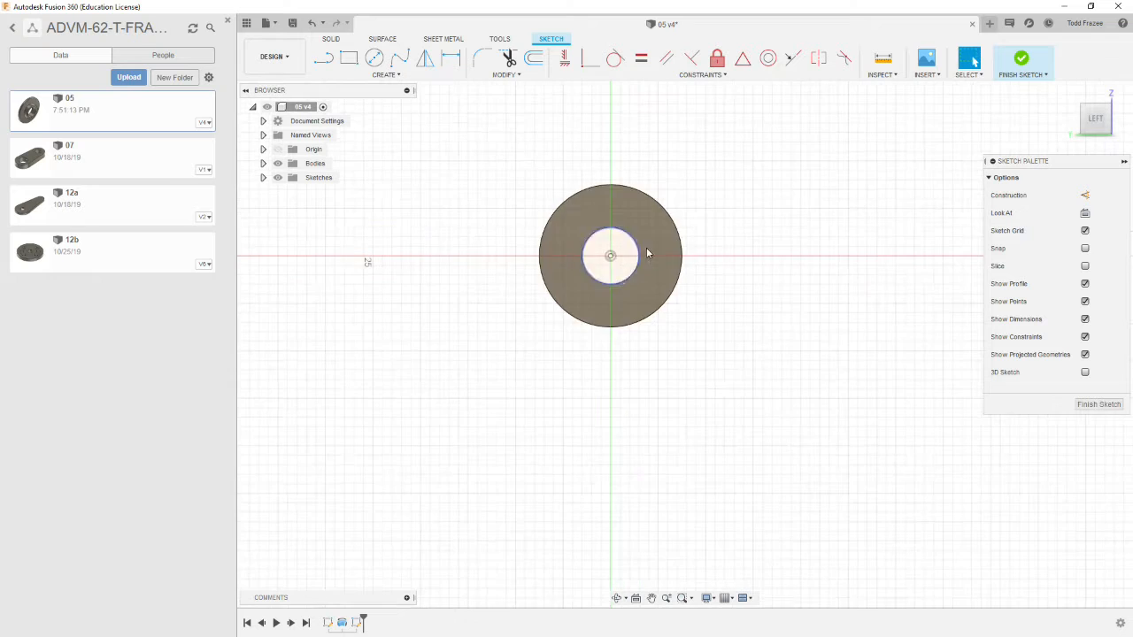
scroll(679, 169, up, 2)
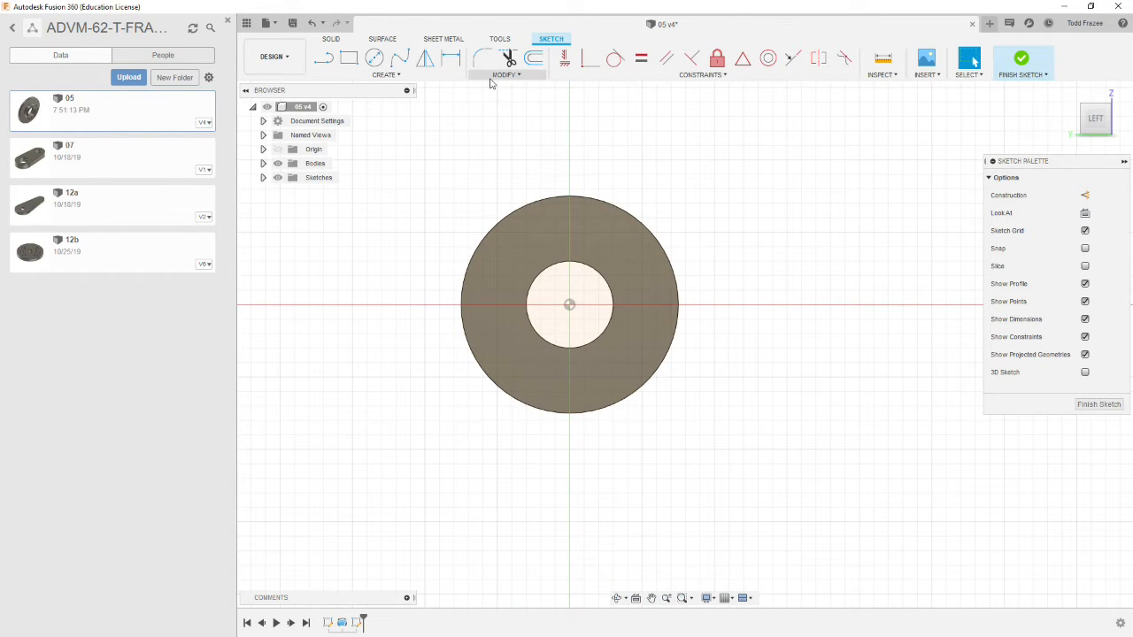
Step: Offset the flange's outer circular edge outward by 4 mm and finish the sketch
click(532, 62)
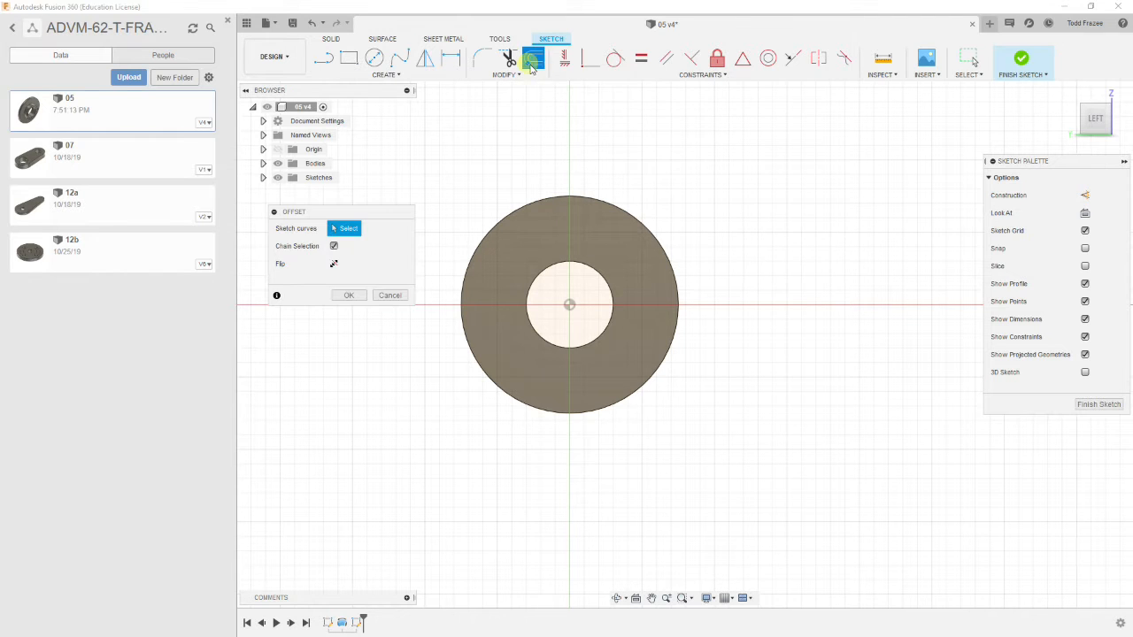
click(607, 205)
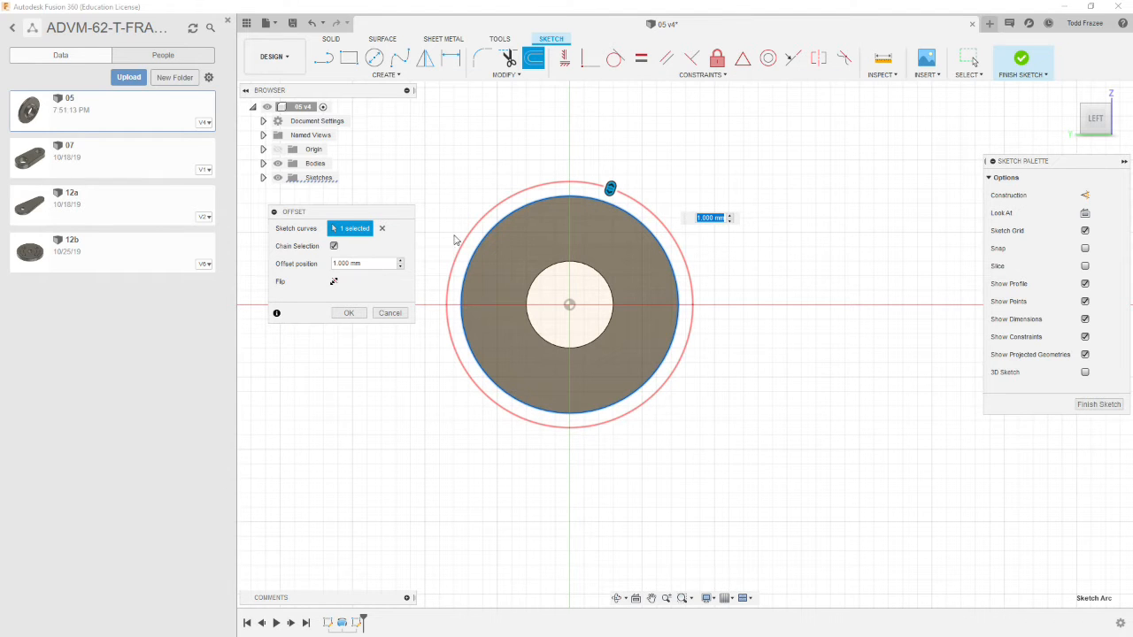
click(378, 264)
drag(378, 264, 314, 268)
text(5)
key(BackSpace)
text(4)
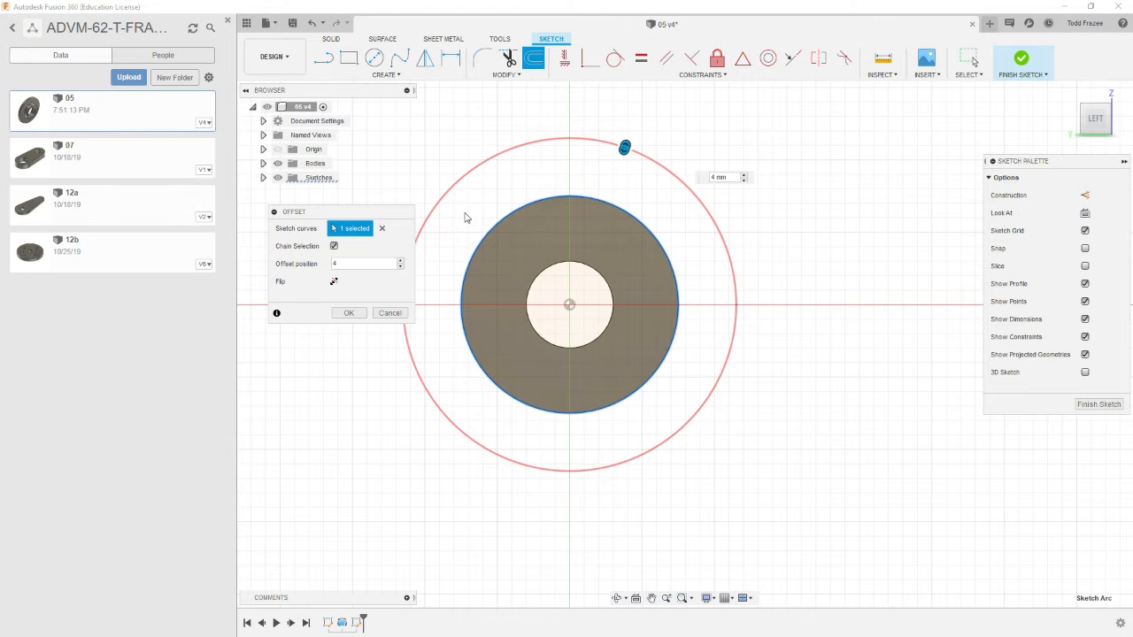
click(348, 312)
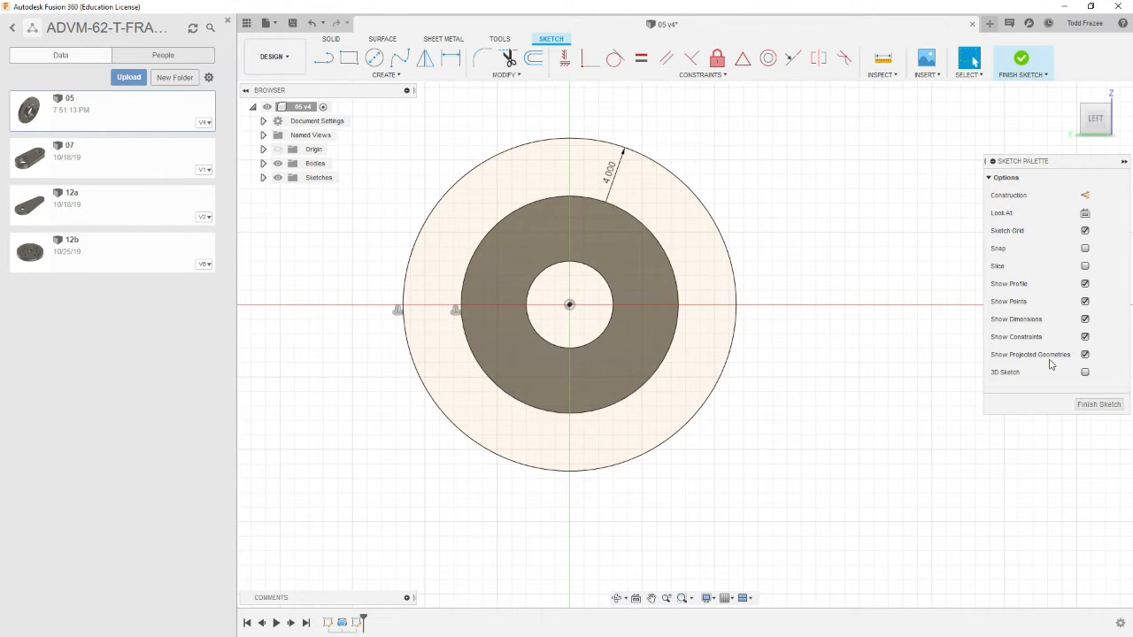
click(1023, 58)
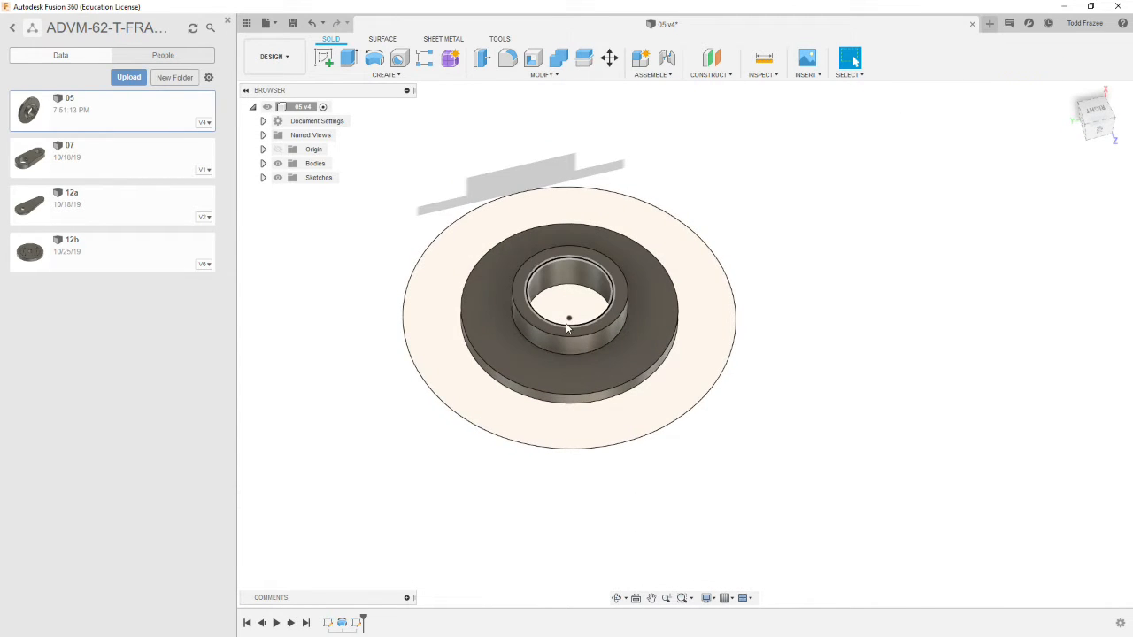
Step: Hide the project data and switch to the Manufacture workspace
click(382, 343)
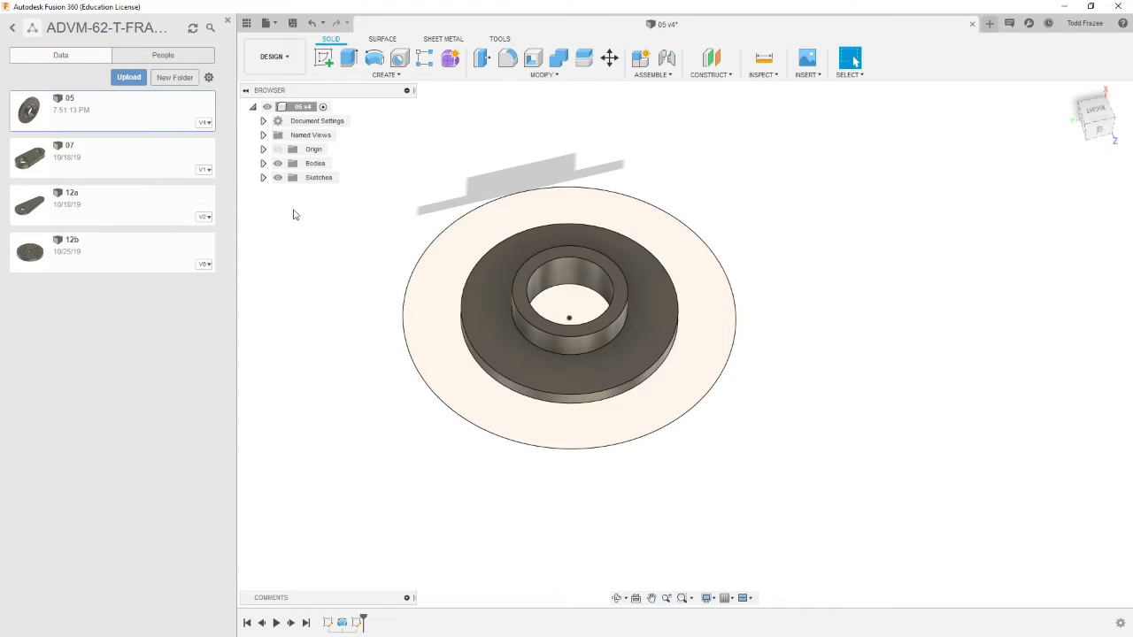
click(228, 22)
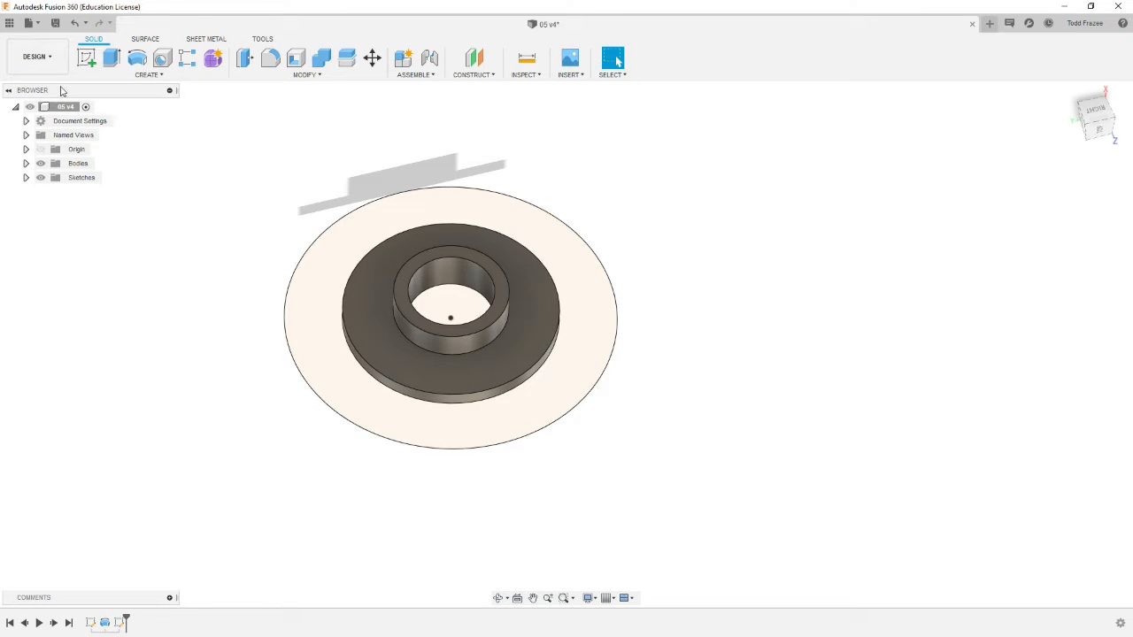
click(50, 59)
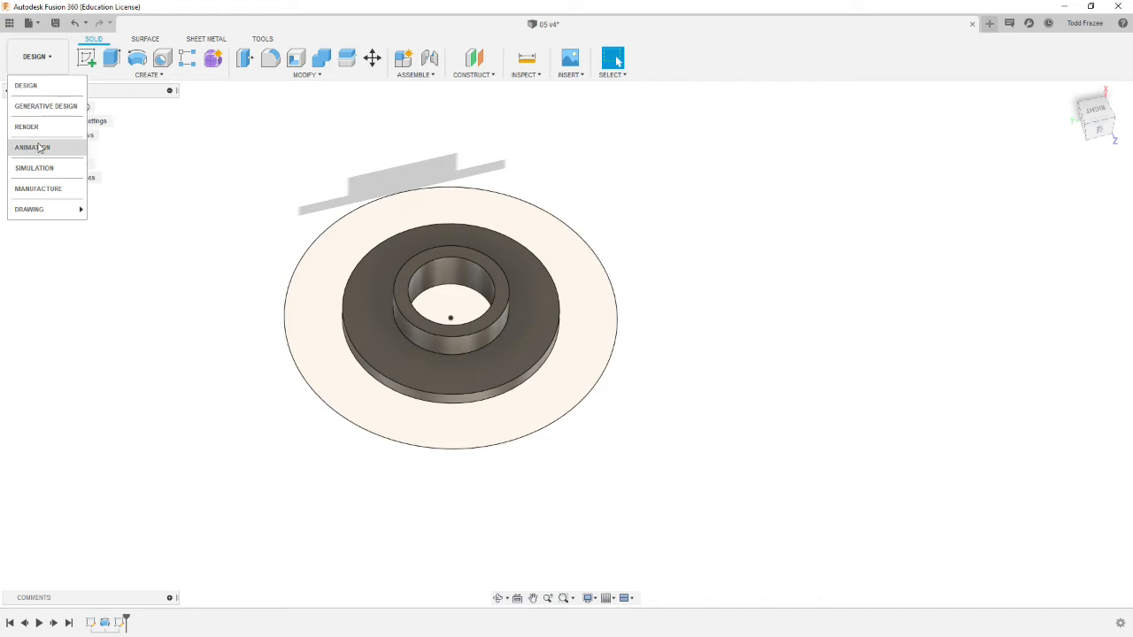
click(37, 188)
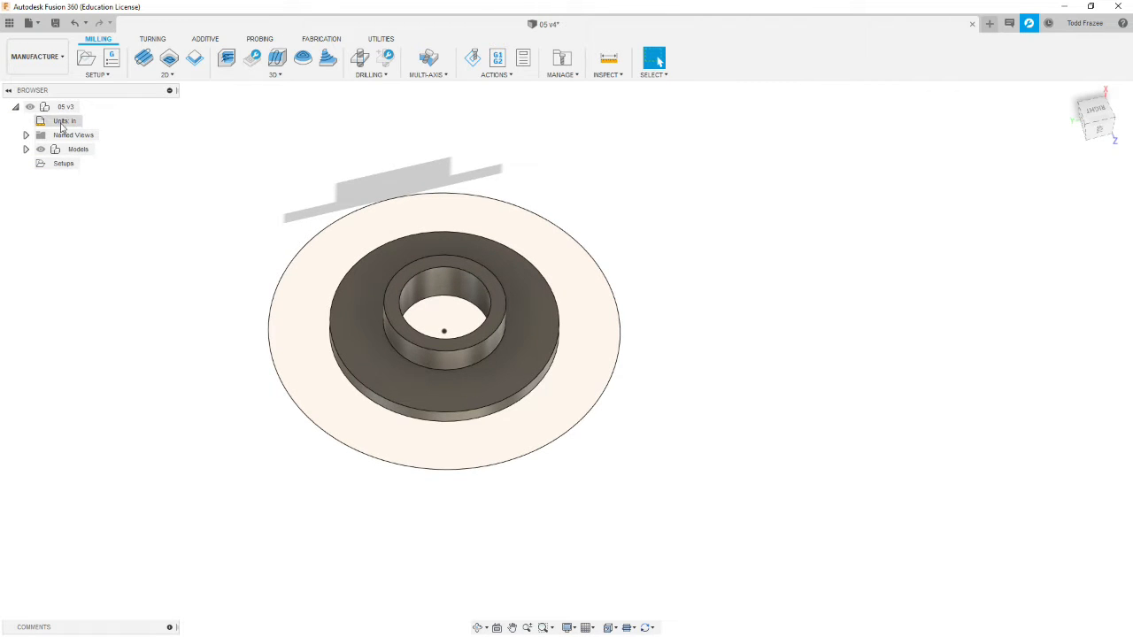
Step: Create a new milling setup for the flanged part
mouse_move(68, 122)
click(73, 165)
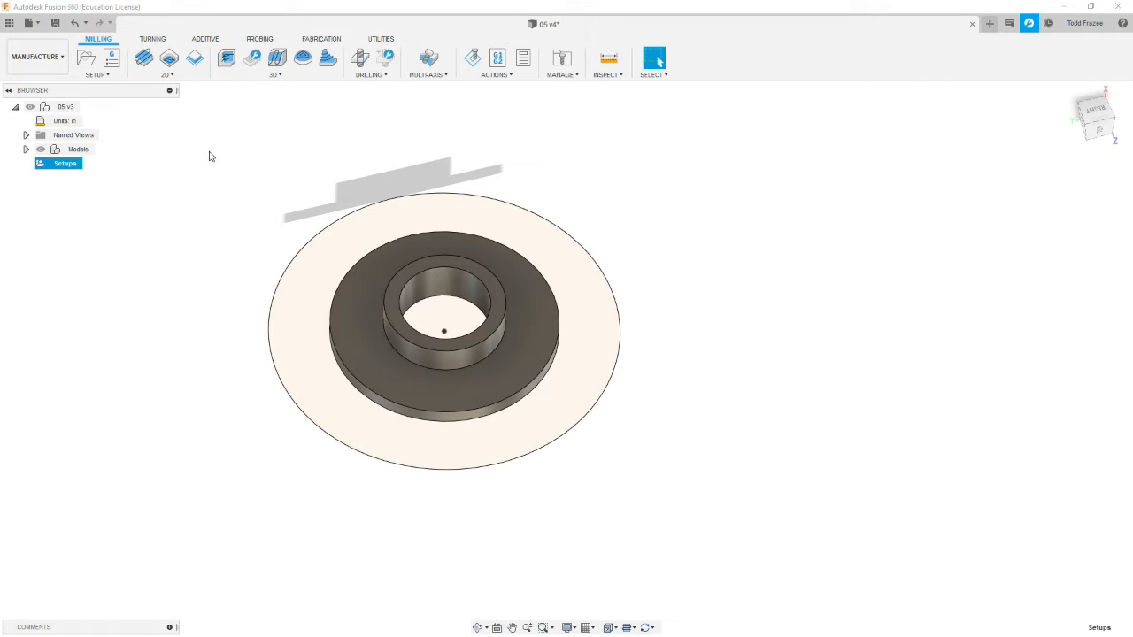
click(108, 75)
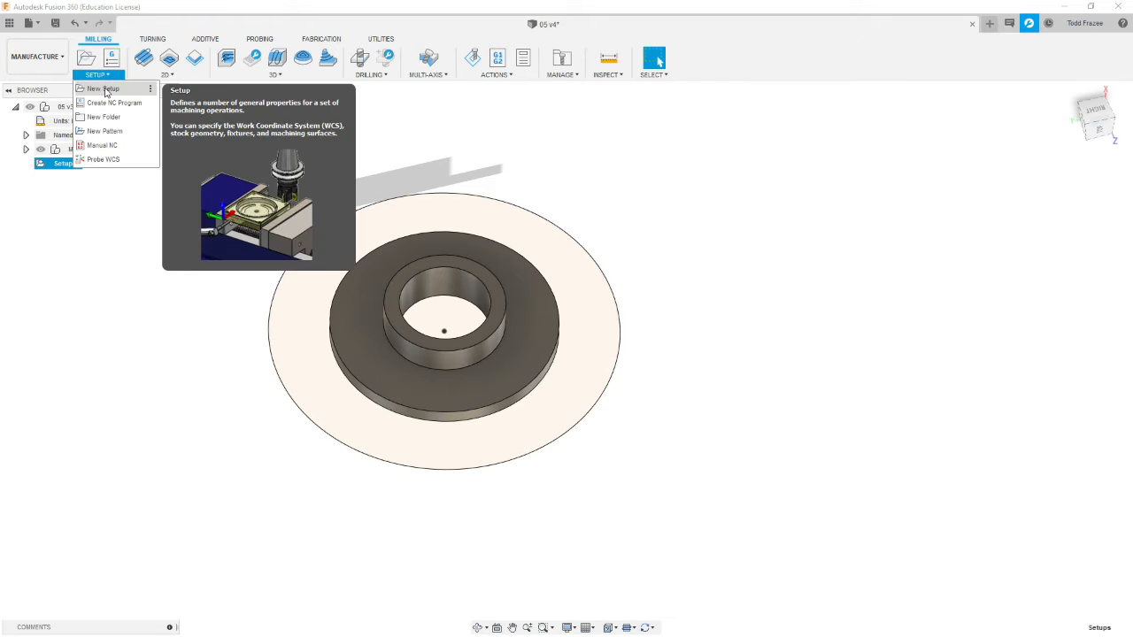
click(105, 87)
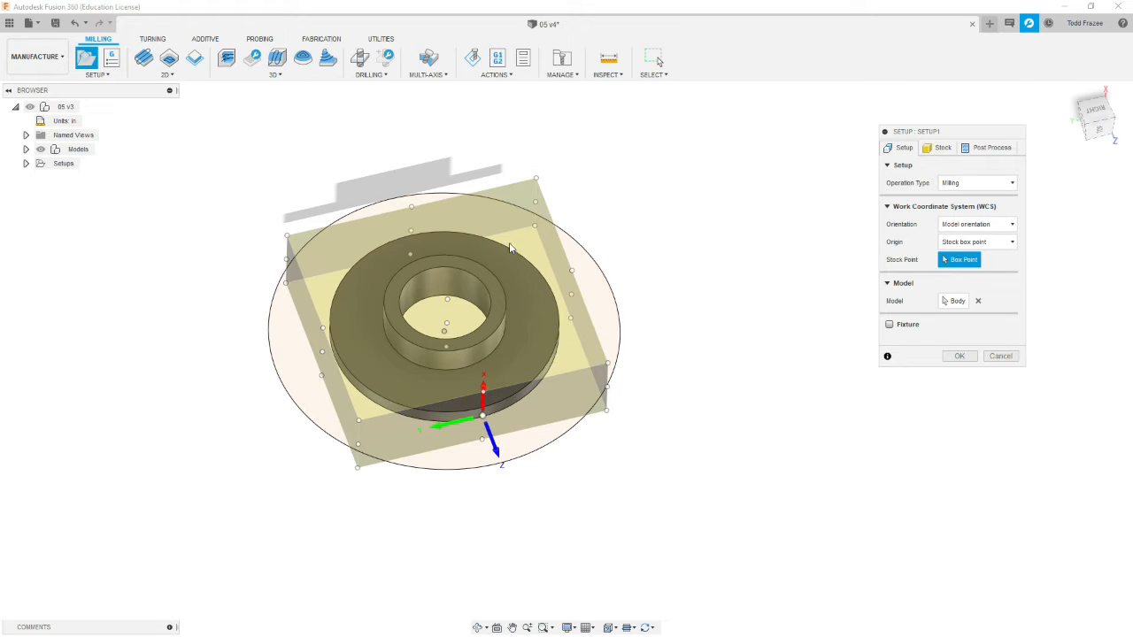
Step: Orient the WCS by Z axis/plane and X axis using the hub's top face as Z, with its origin at the stock's upper back-left corner
shift+middle_drag(712, 272, 675, 257)
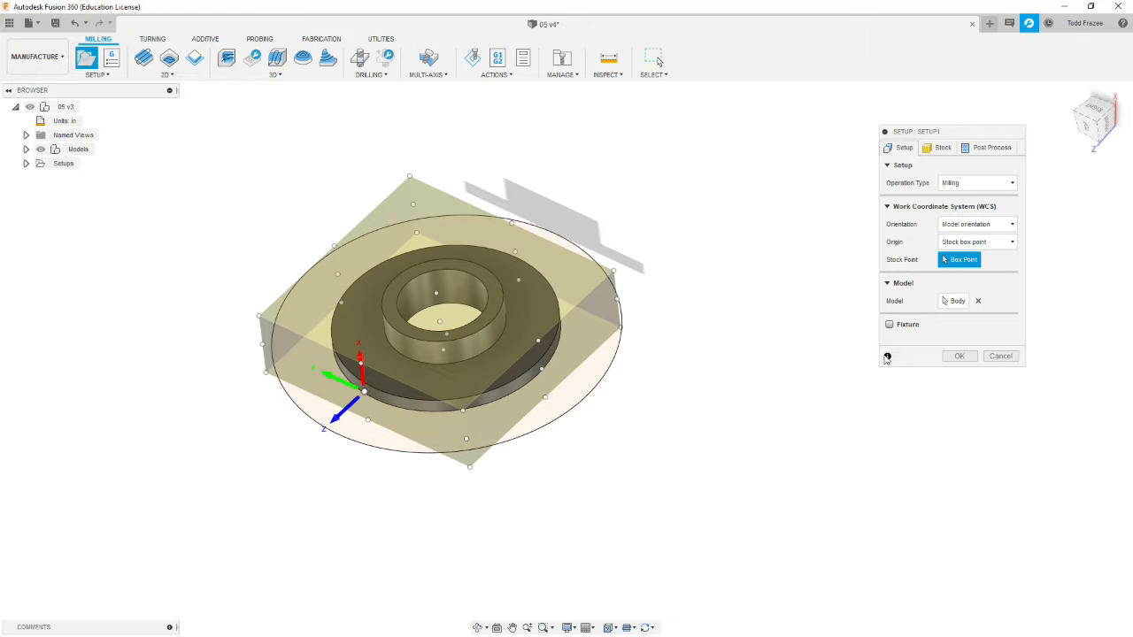
click(1007, 225)
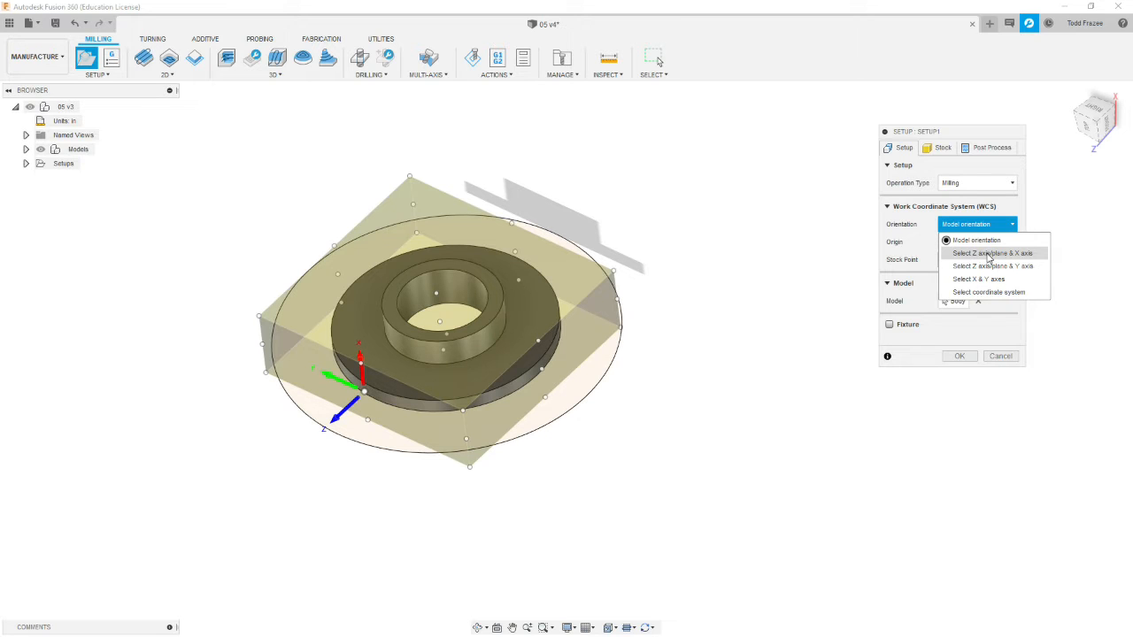
click(989, 254)
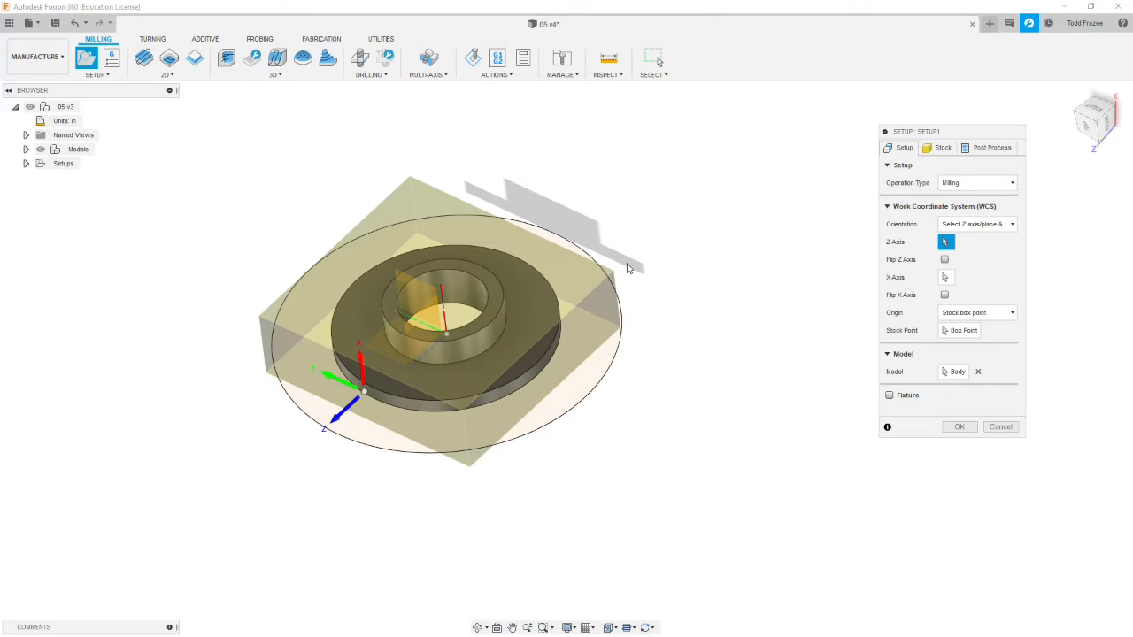
click(485, 276)
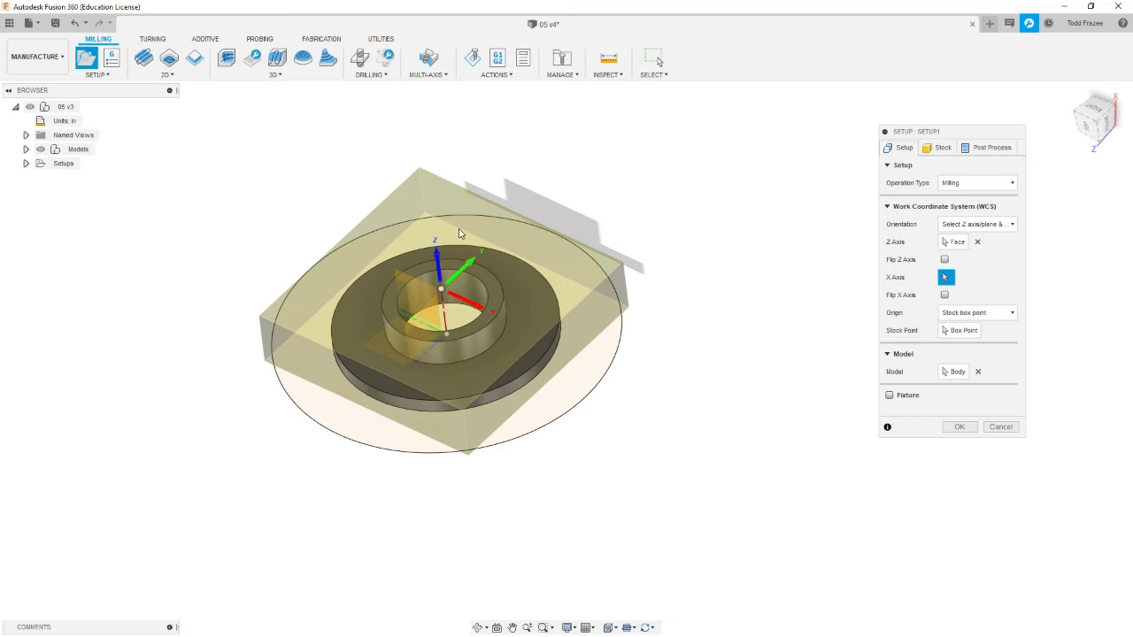
shift+middle_drag(586, 386, 637, 374)
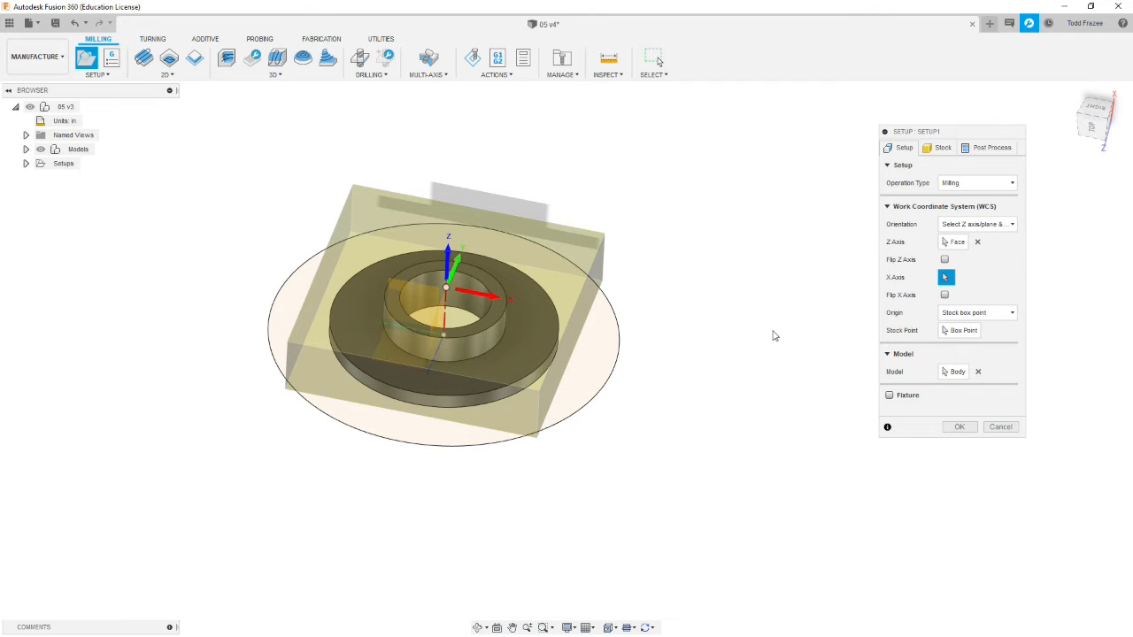
click(963, 331)
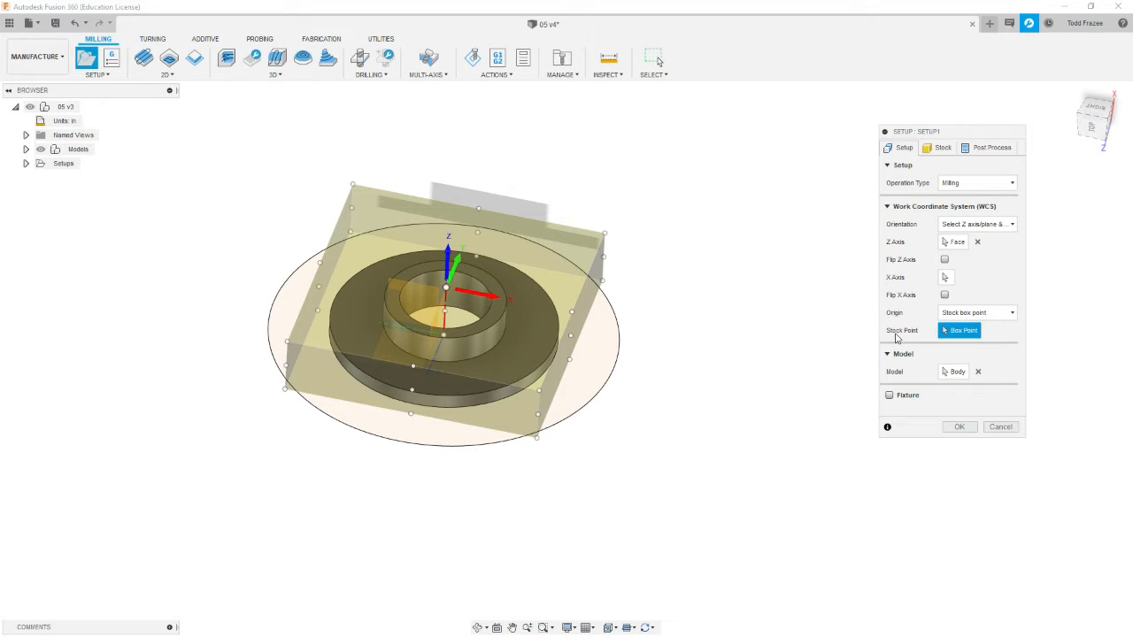
click(353, 186)
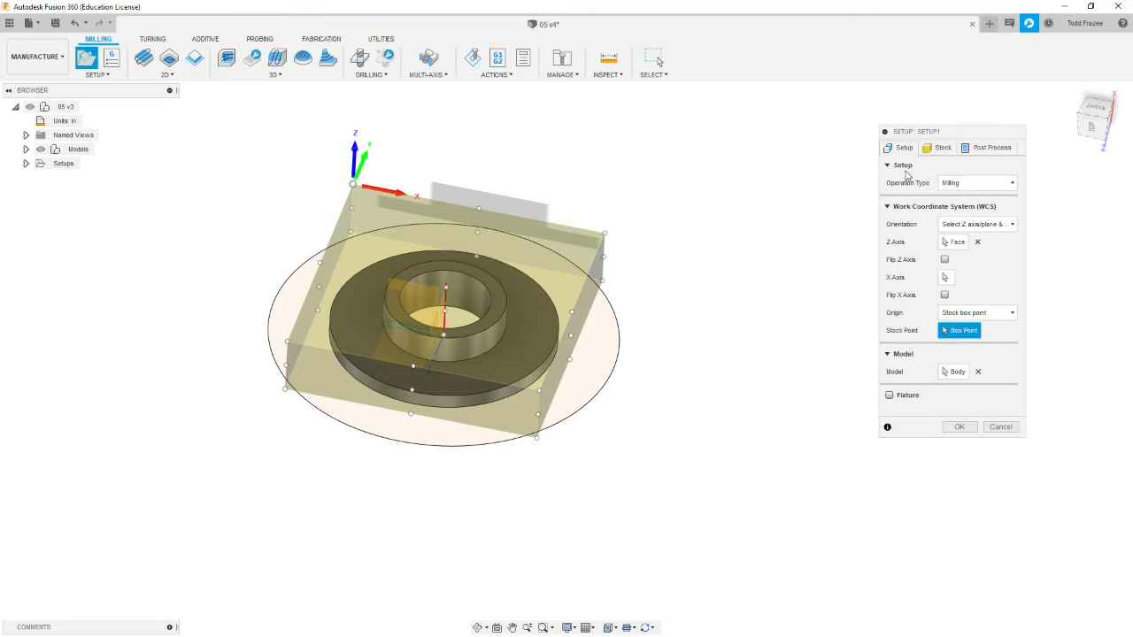
Step: Set the stock side offset to 0.5 in and the stock top offset to 0, then check the stock box and origin
click(936, 151)
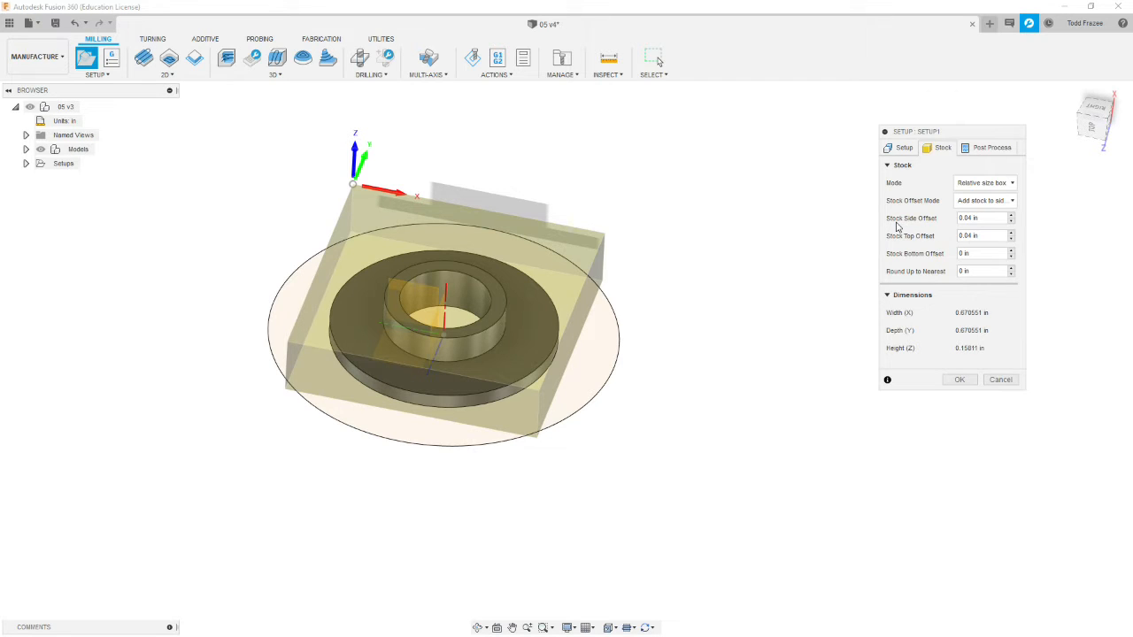
click(969, 218)
text(.5)
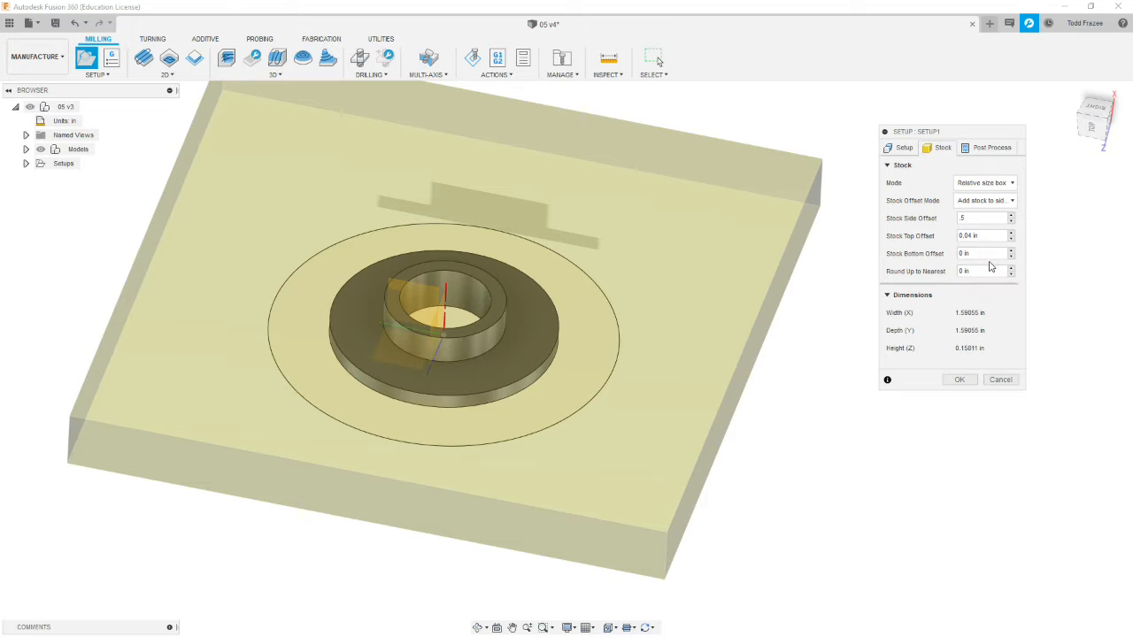
drag(988, 238, 943, 242)
text(0)
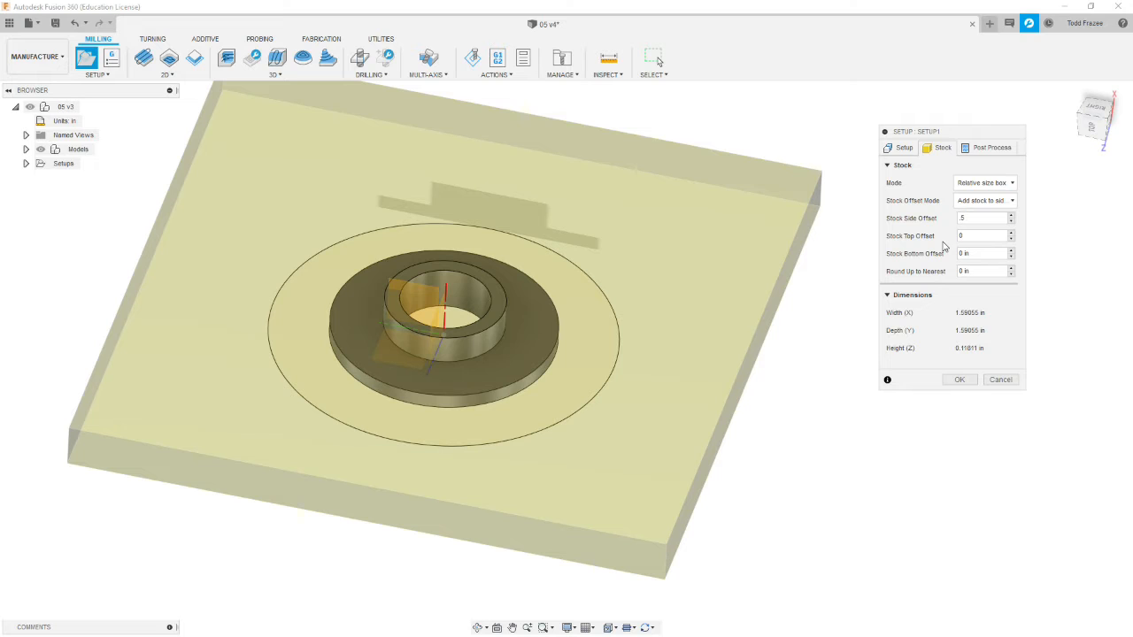
click(960, 237)
click(902, 150)
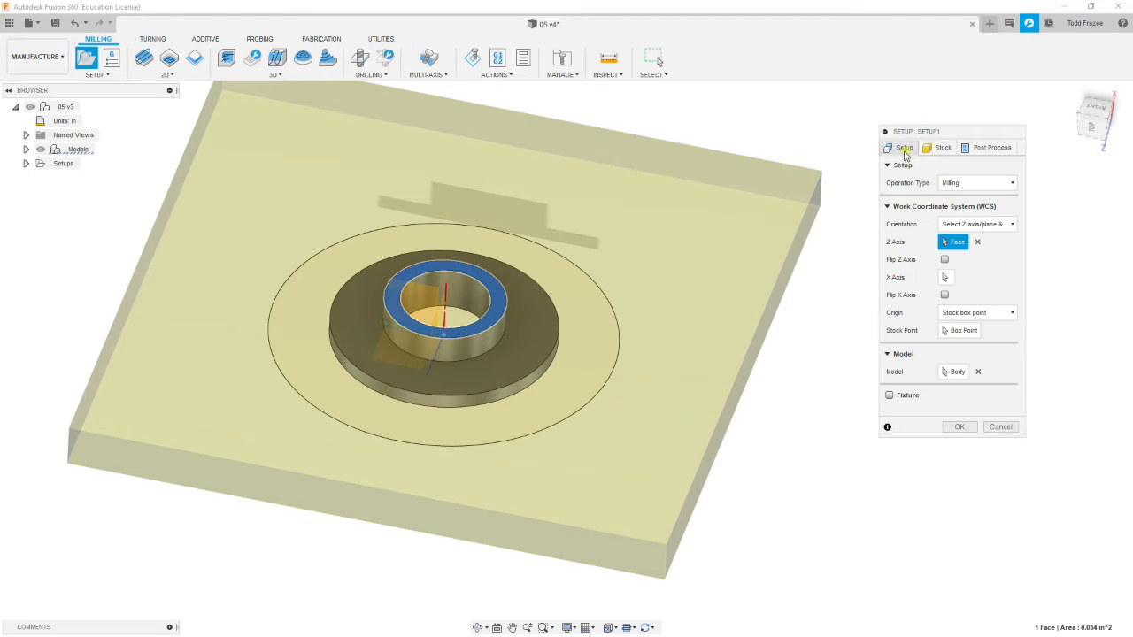
scroll(801, 223, down, 3)
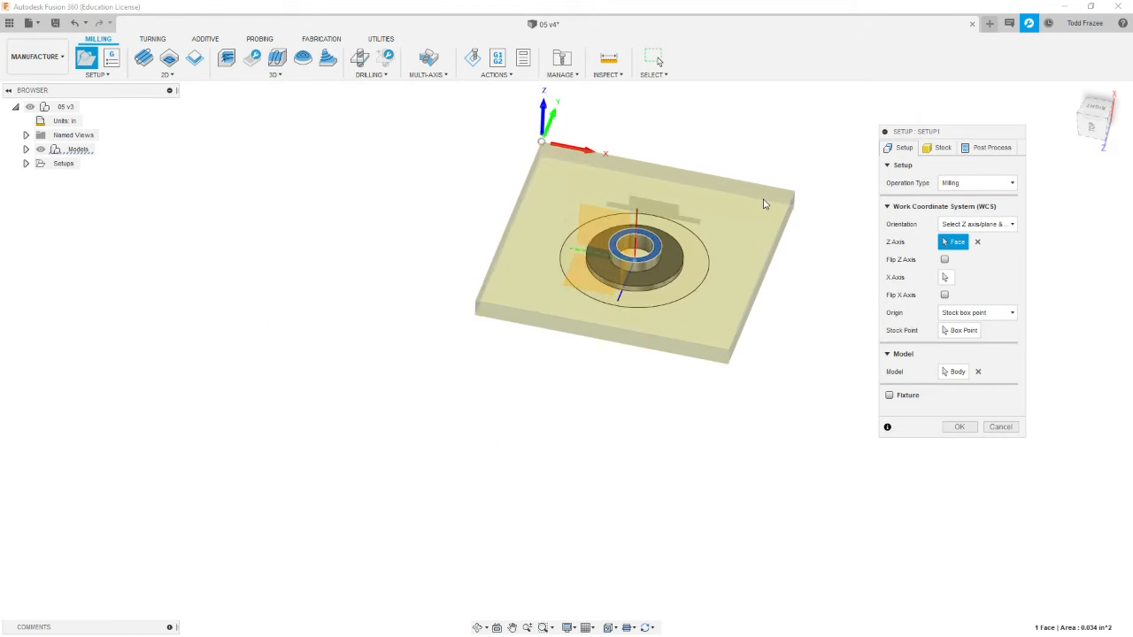
scroll(813, 150, up, 5)
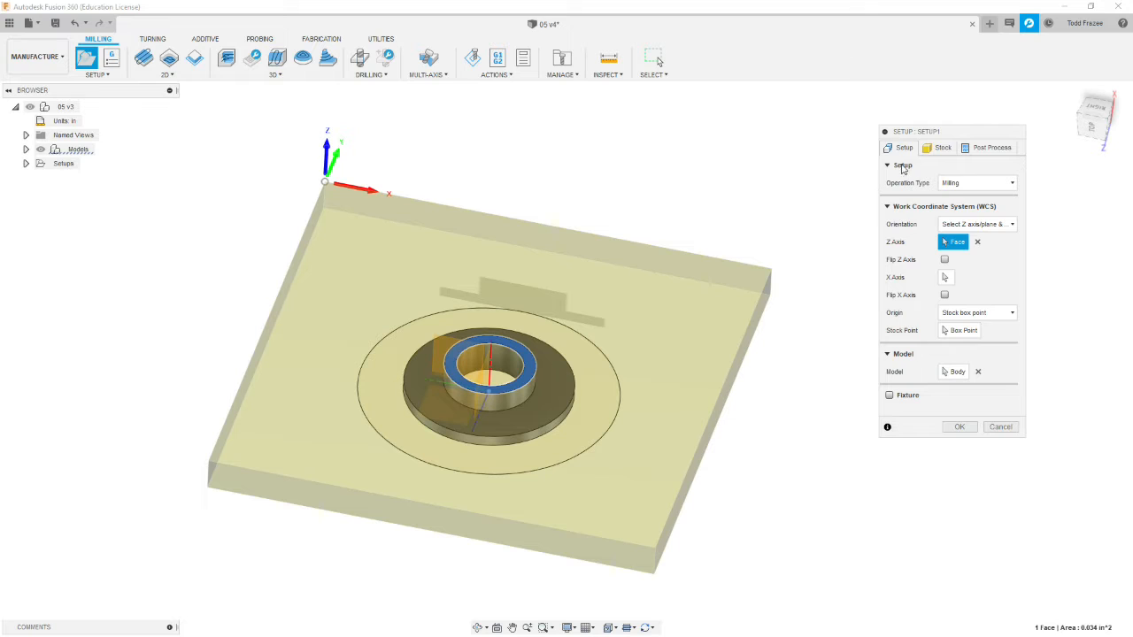
Step: Set the setup's post-process program number to 0501 and the program comment to "Operation 1"
click(940, 148)
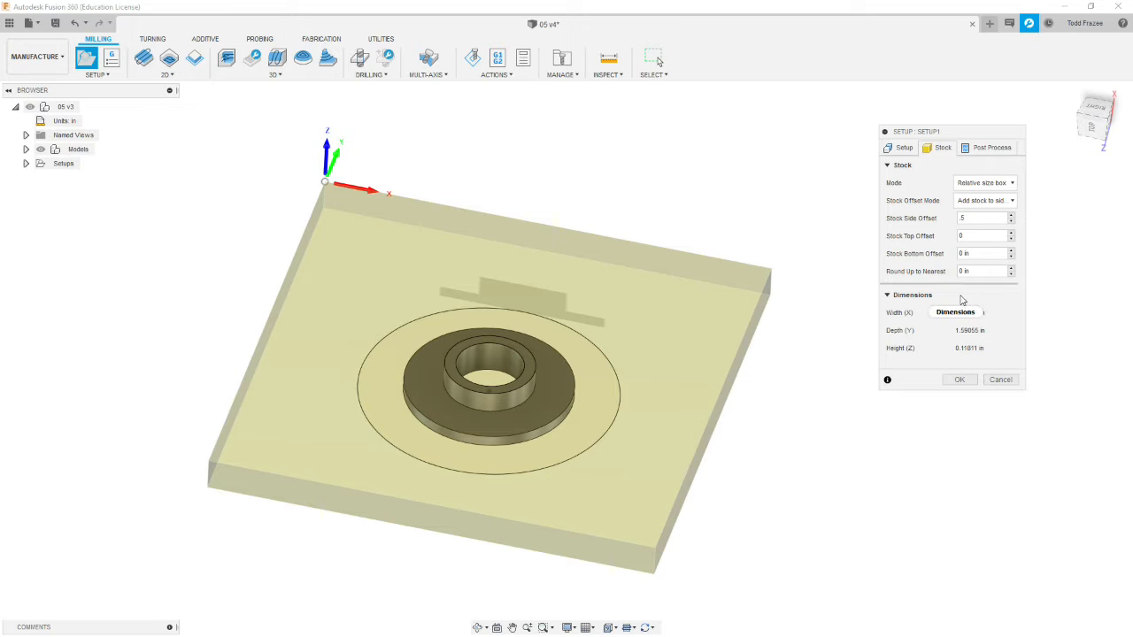
click(992, 148)
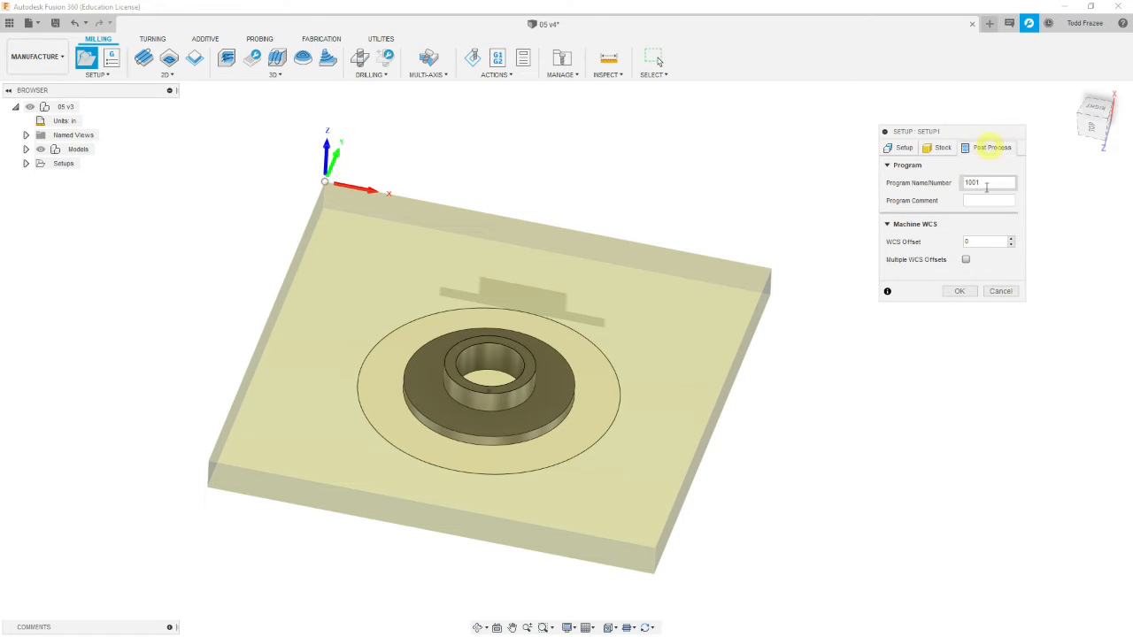
double_click(973, 182)
text(0)
click(972, 202)
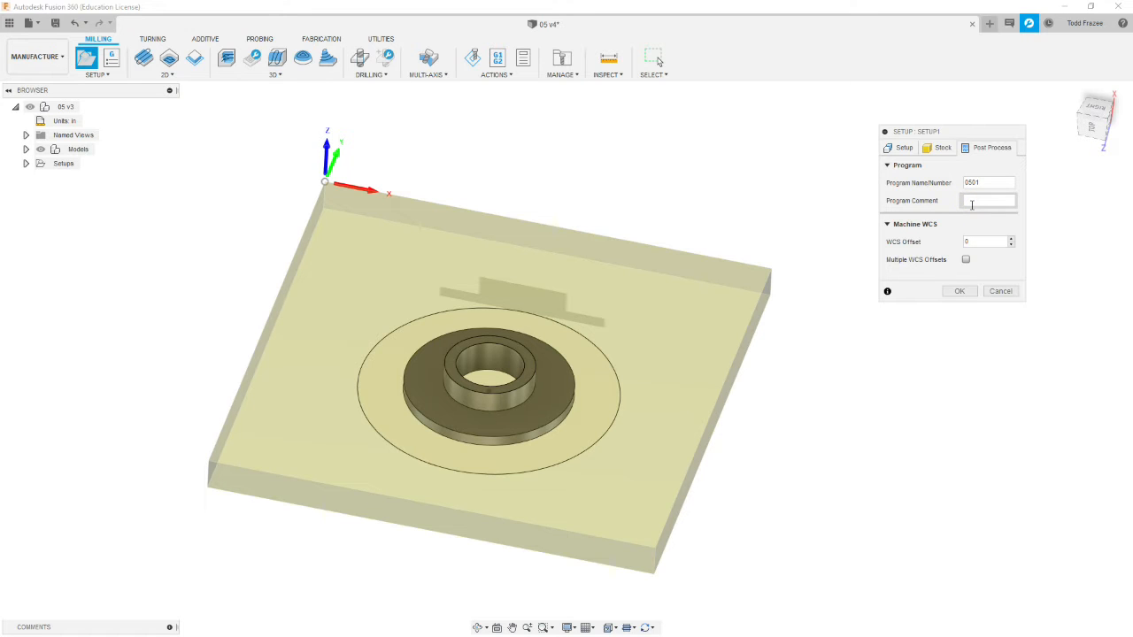
text(Operation 1)
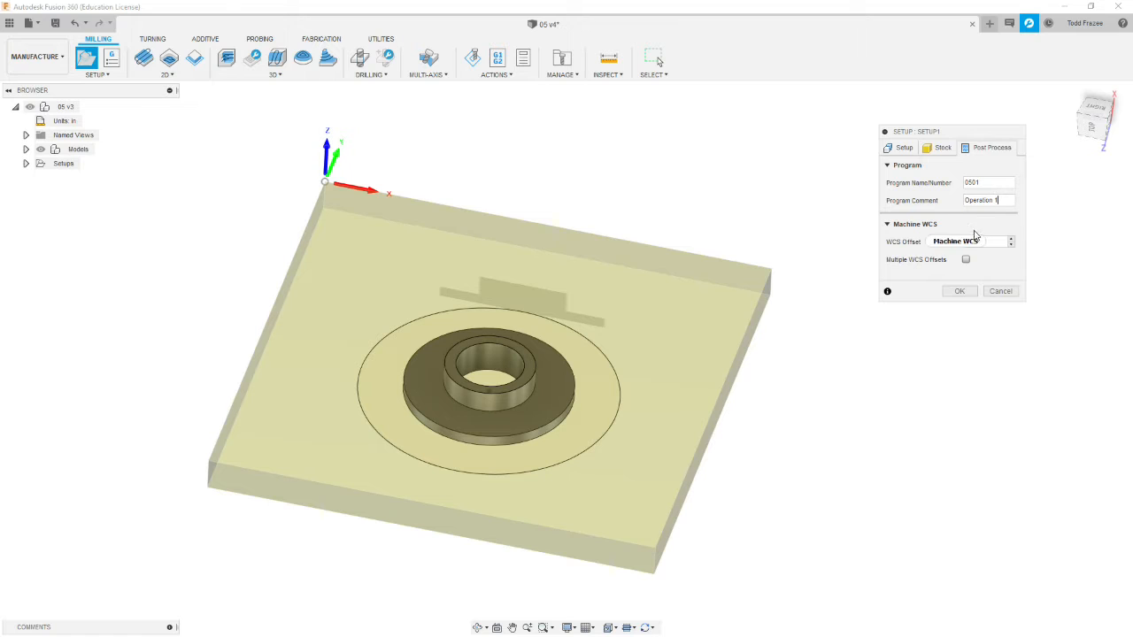
Step: Review the WCS, stock and post-process settings and accept the milling setup
key(Tab)
click(900, 147)
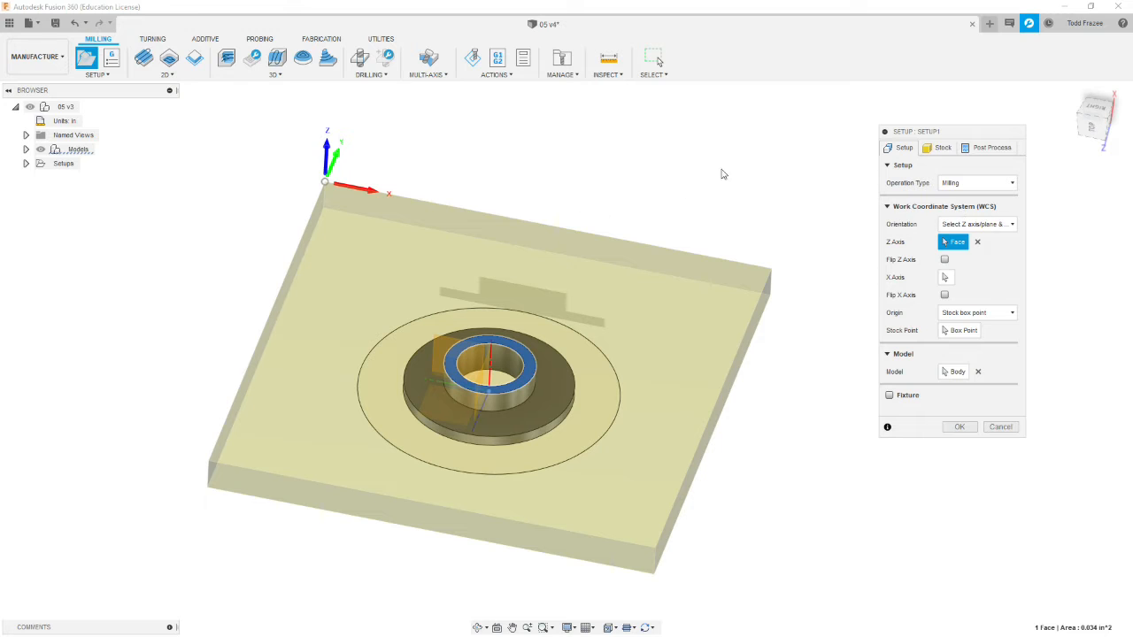
click(944, 148)
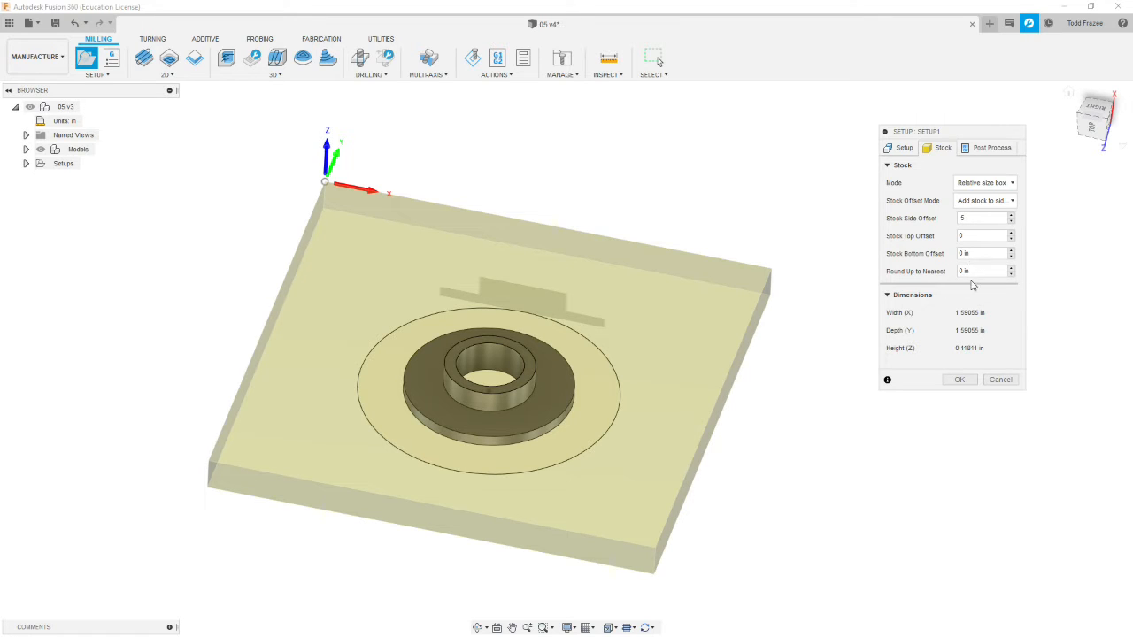
click(988, 152)
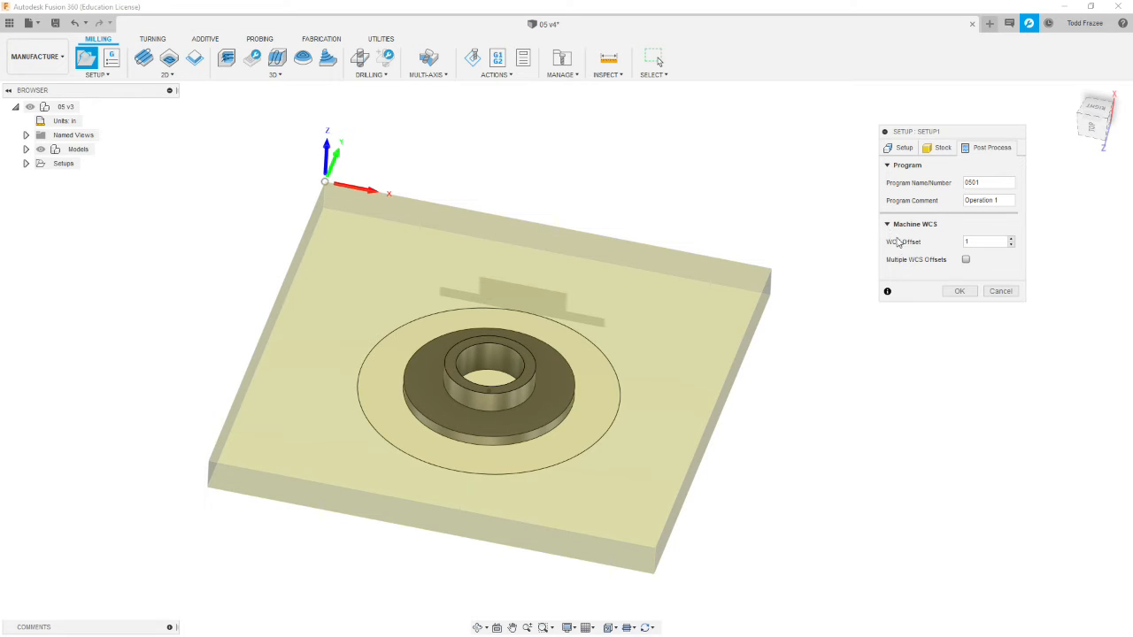
click(960, 291)
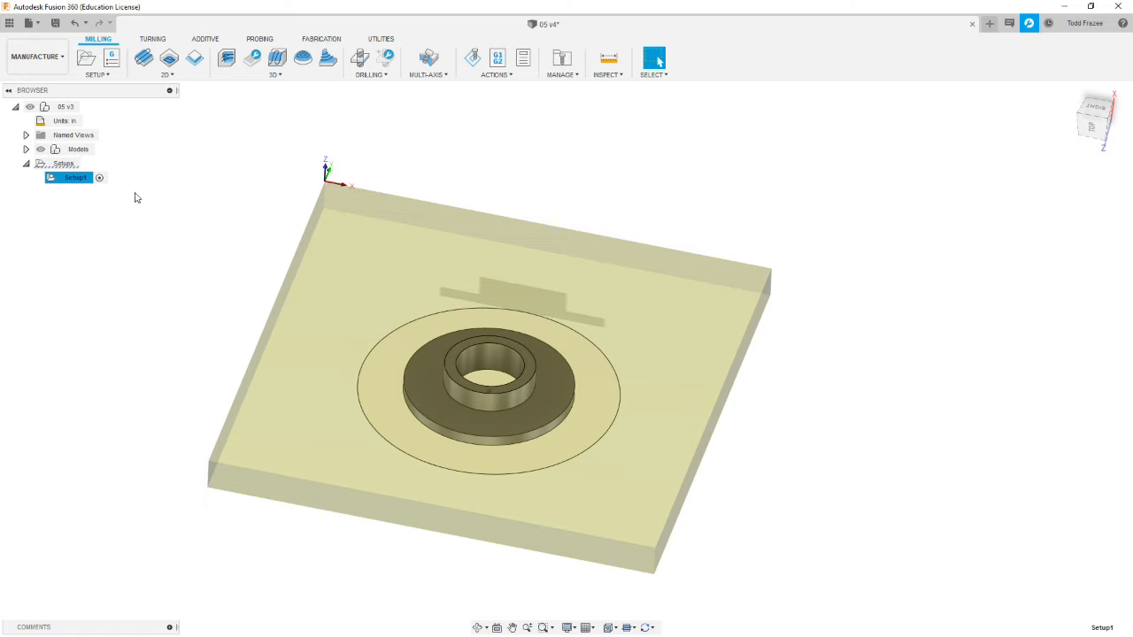
Step: Create a 2D Adaptive Clearing operation using tool 17, the 1/8" flat solid carbide end mill from the TCOSE library
click(172, 78)
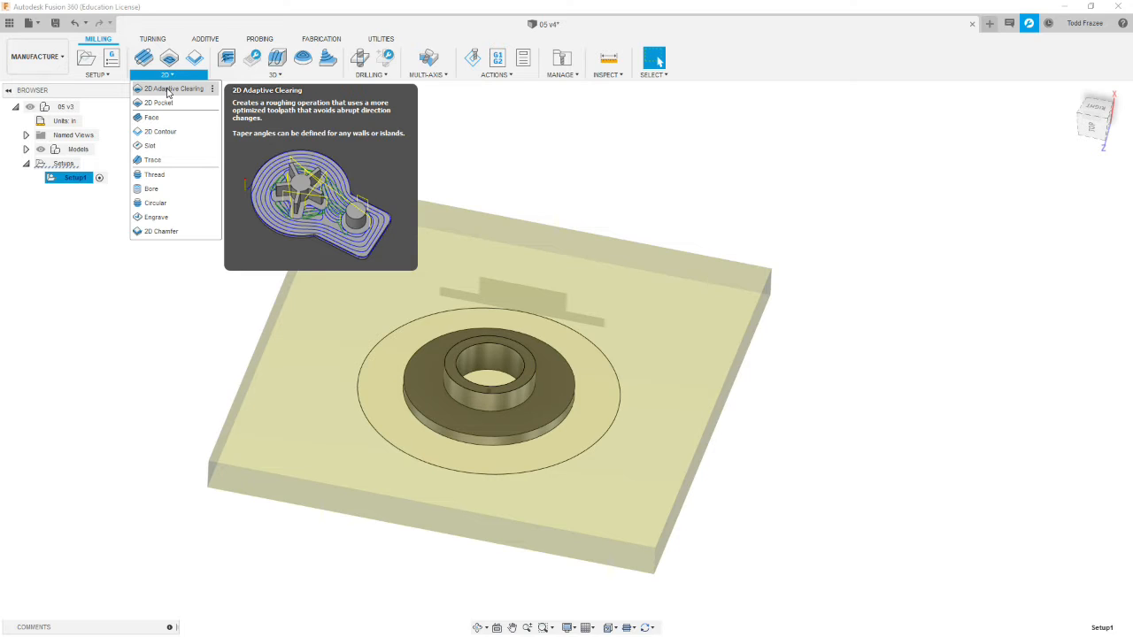
click(167, 92)
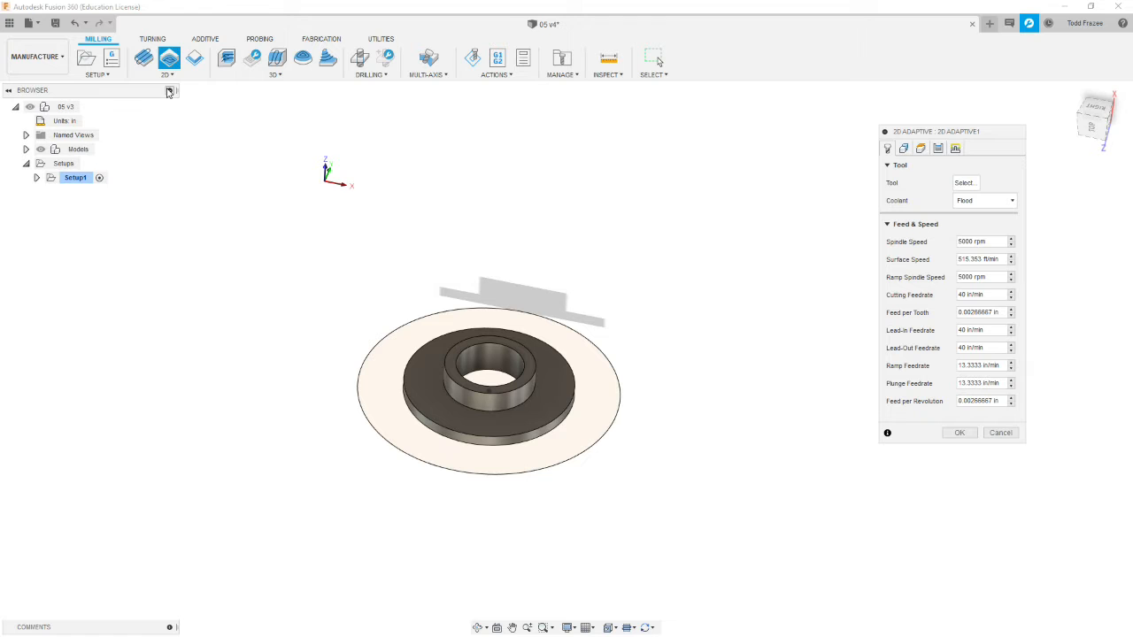
drag(935, 135, 855, 120)
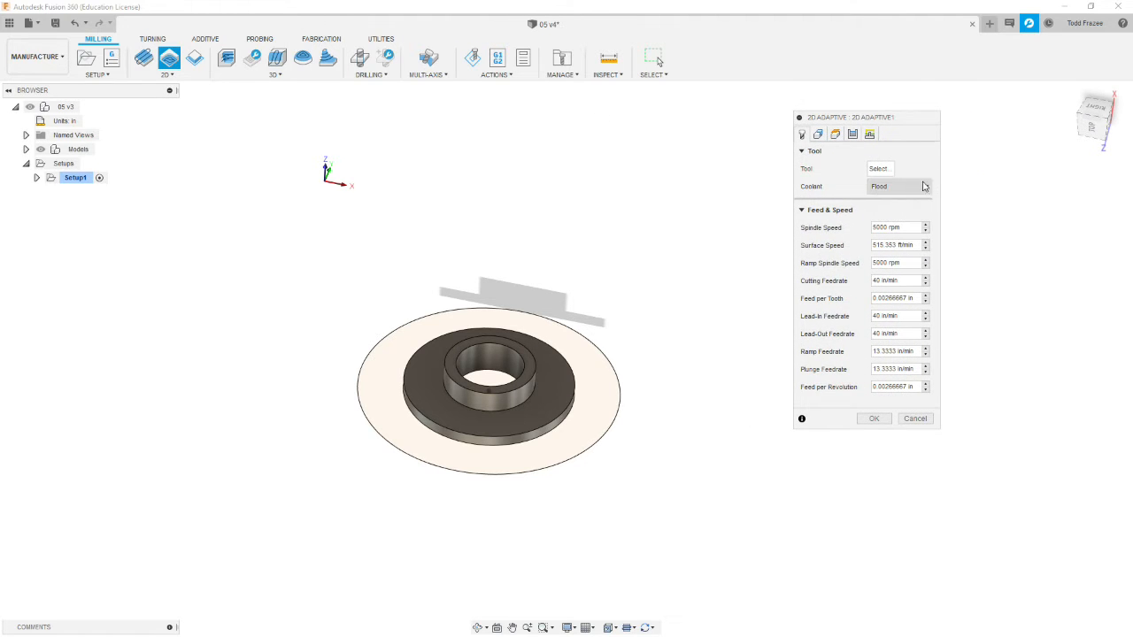
click(877, 168)
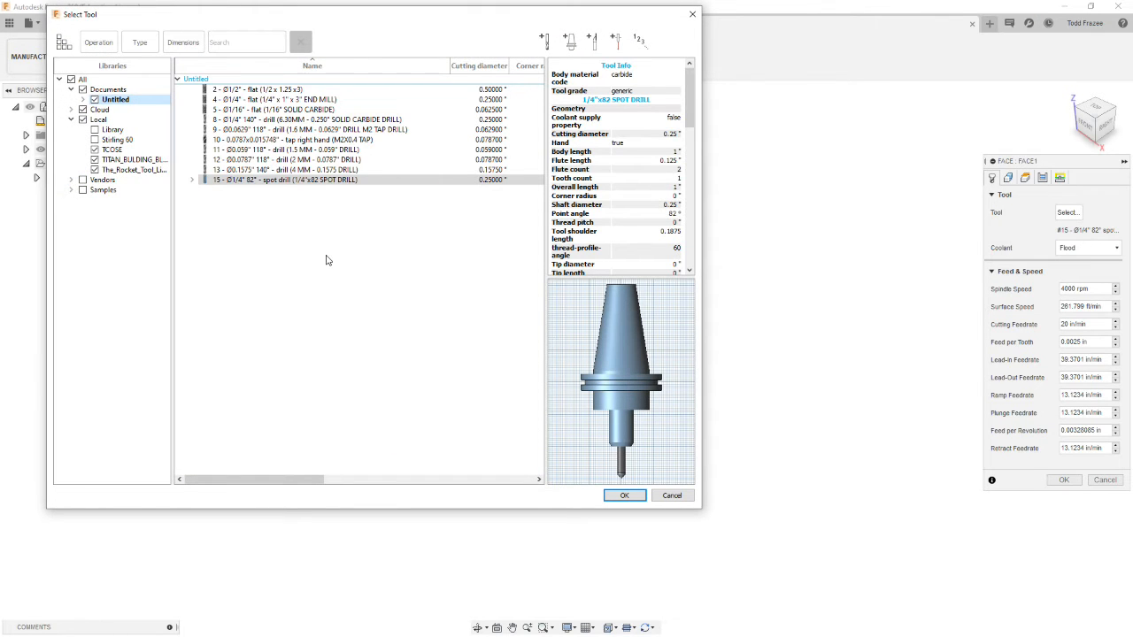
click(112, 149)
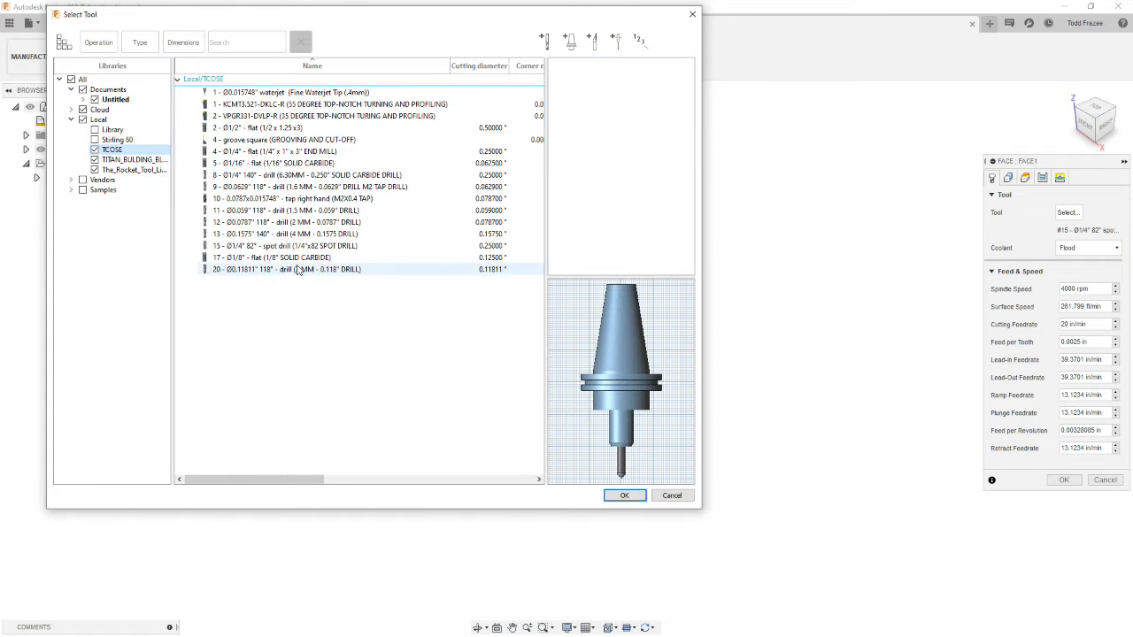
click(250, 260)
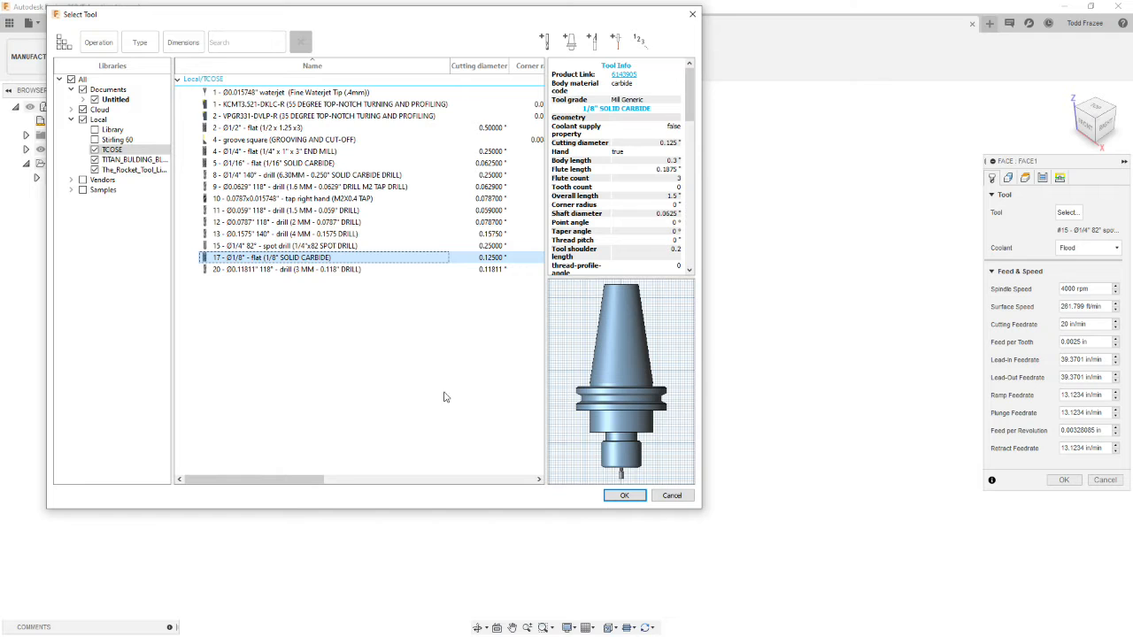
click(625, 496)
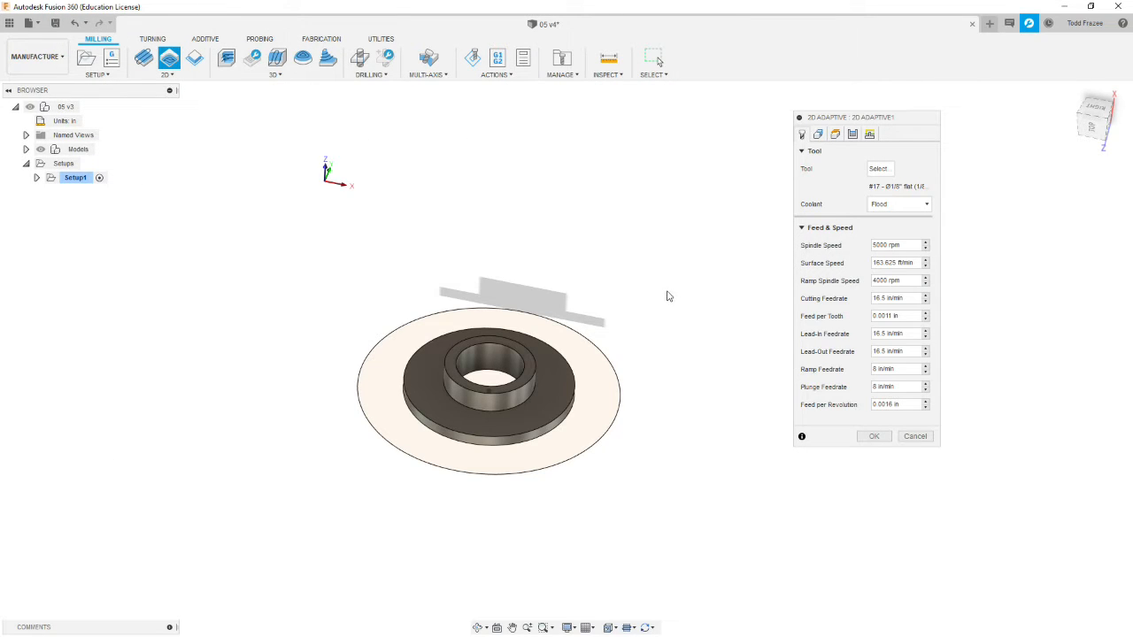
Step: Set the adaptive operation's ramp spindle speed to 5000 rpm and check the spindle speed
click(908, 280)
text(5000)
double_click(885, 244)
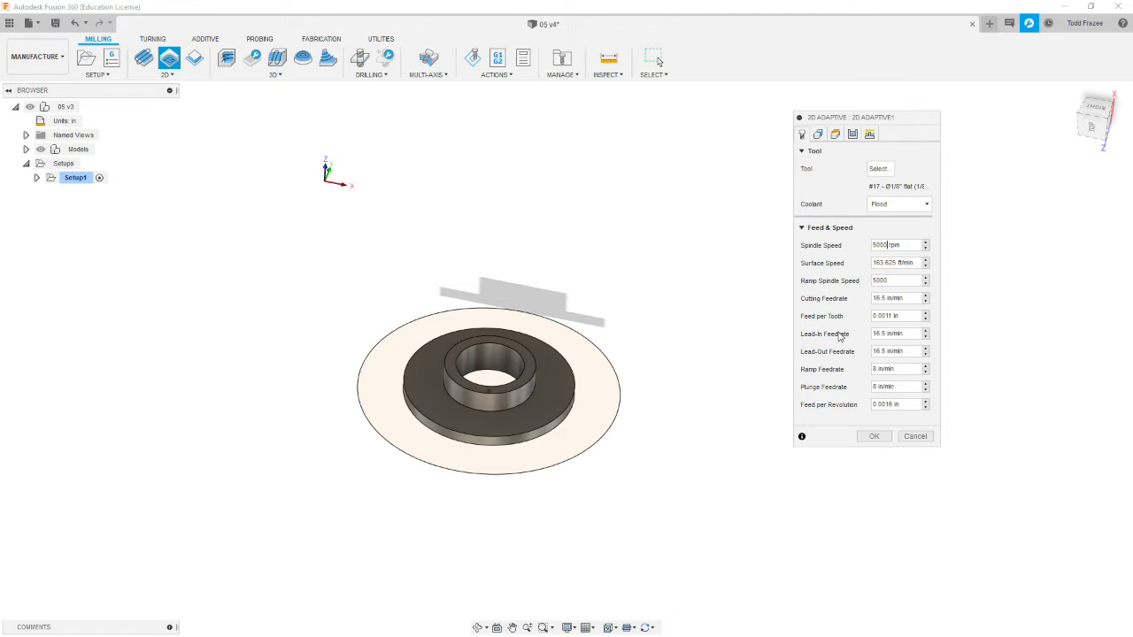
Step: Select the flange's bottom outer edge, the hub's base edge and the bore's bottom edge as pocket chains, reversing the bore chain to its inside
click(818, 135)
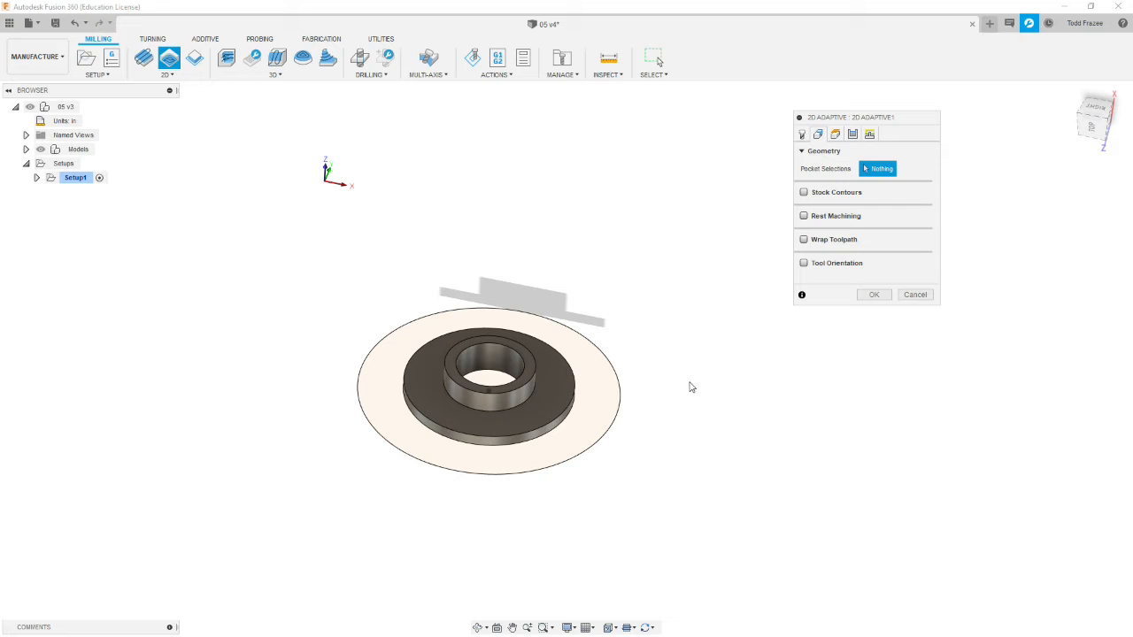
click(565, 428)
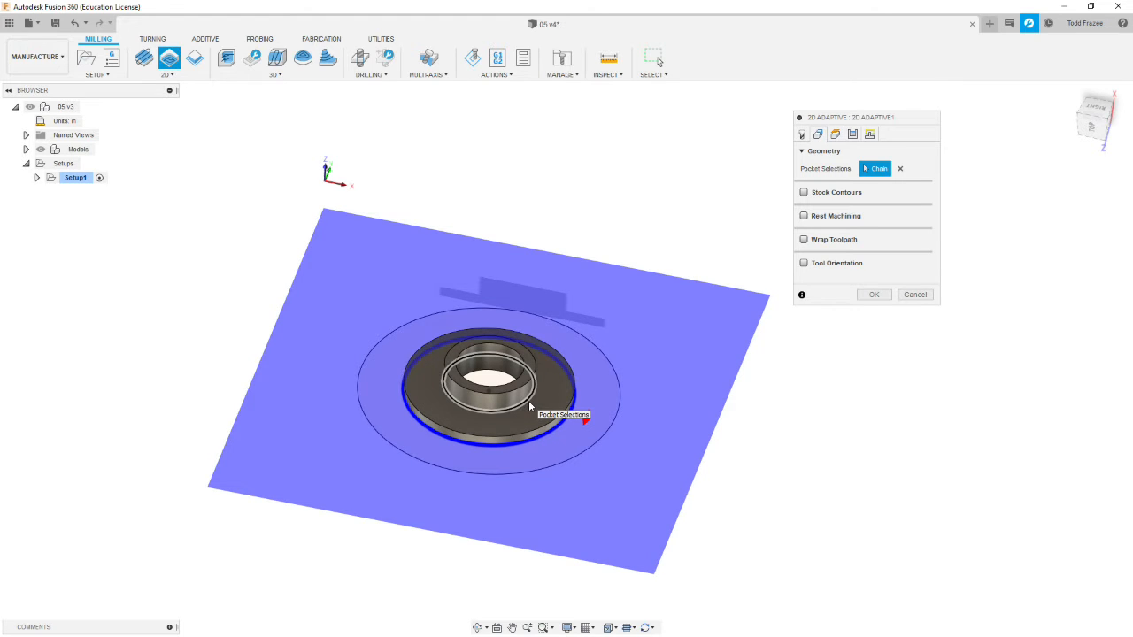
click(529, 405)
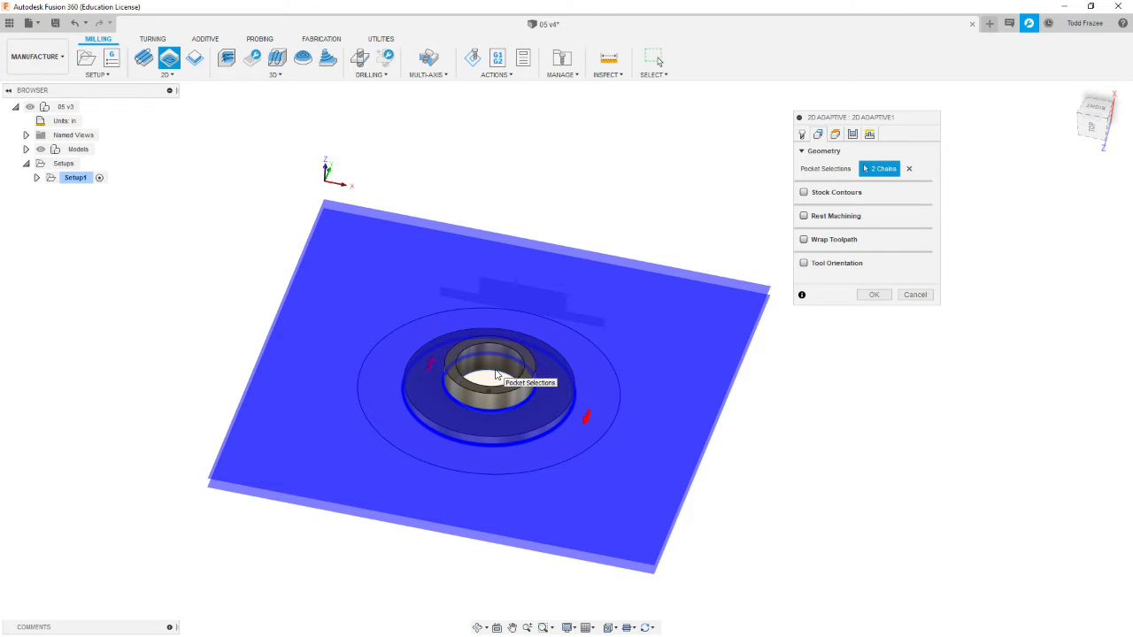
click(495, 377)
shift+middle_drag(700, 334, 700, 377)
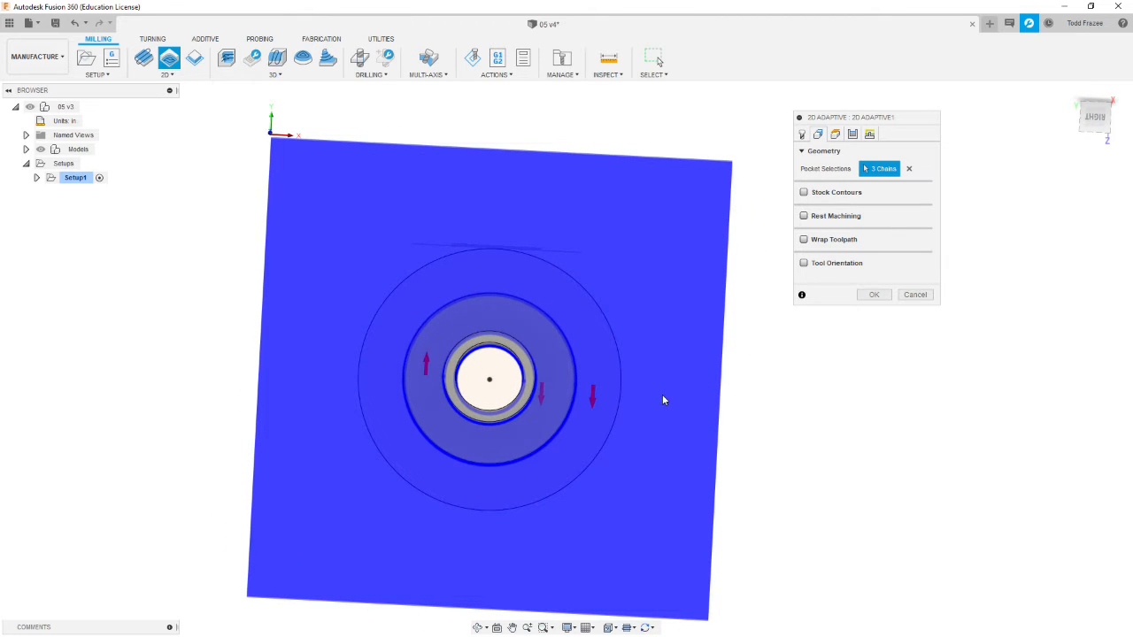
click(542, 390)
shift+middle_drag(767, 418, 758, 393)
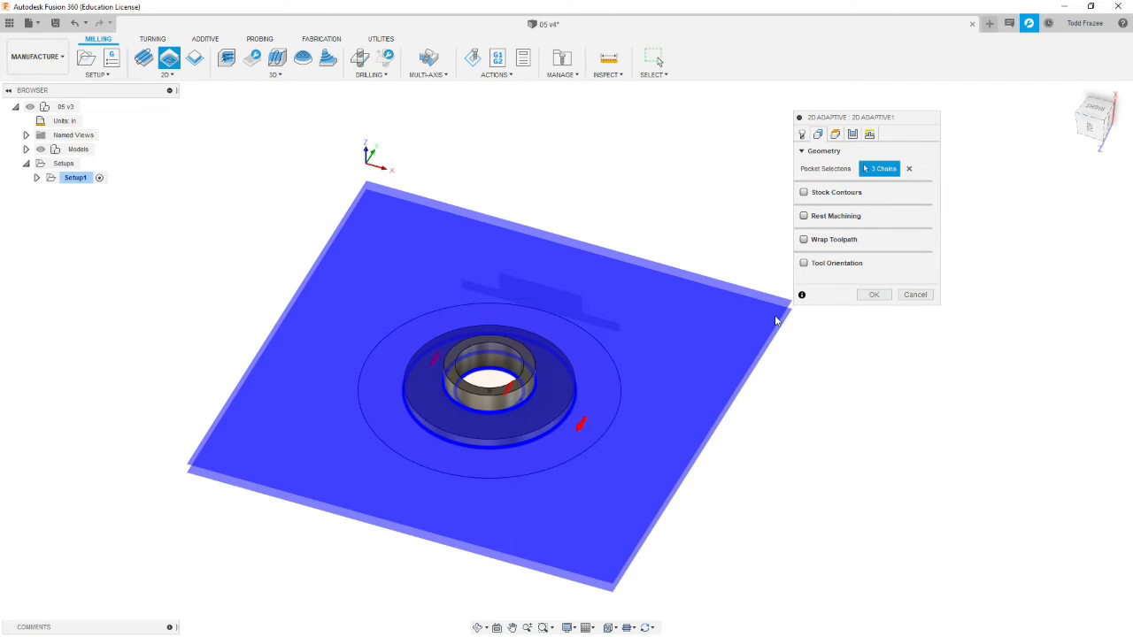
Step: Enable stock contours and select the offset circle around the flange as the stock boundary
click(804, 192)
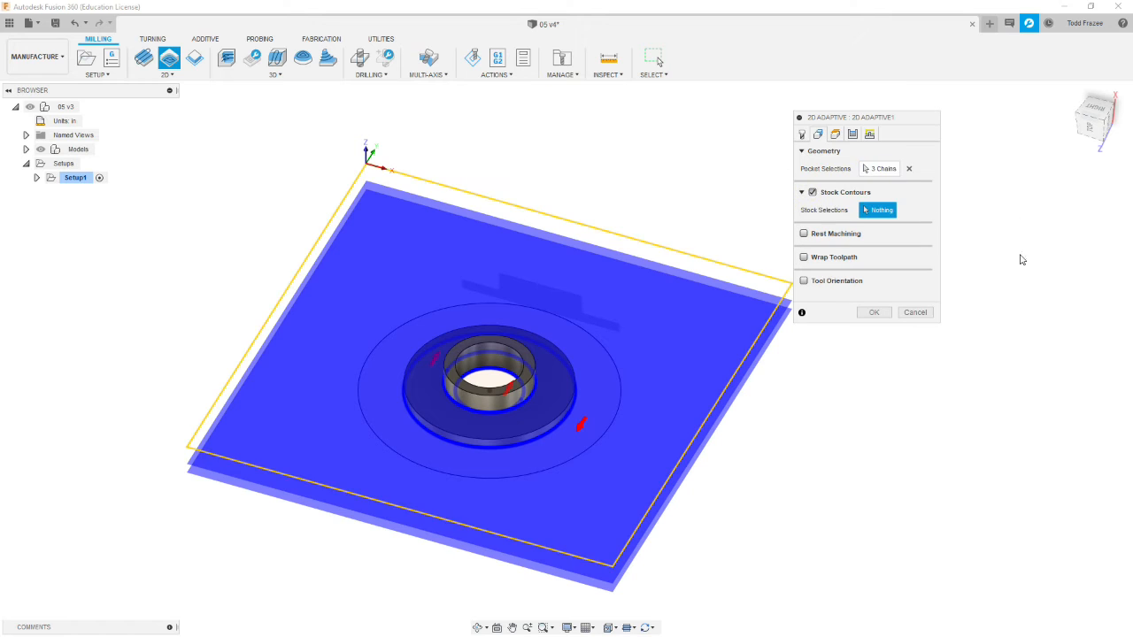
click(617, 375)
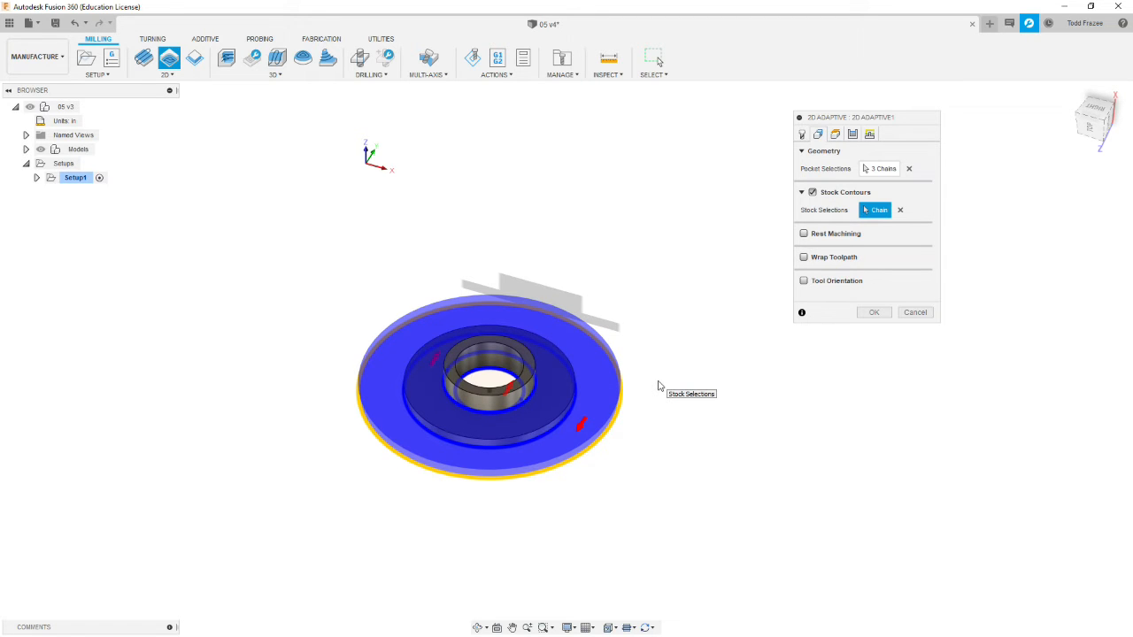
shift+middle_drag(652, 362, 676, 356)
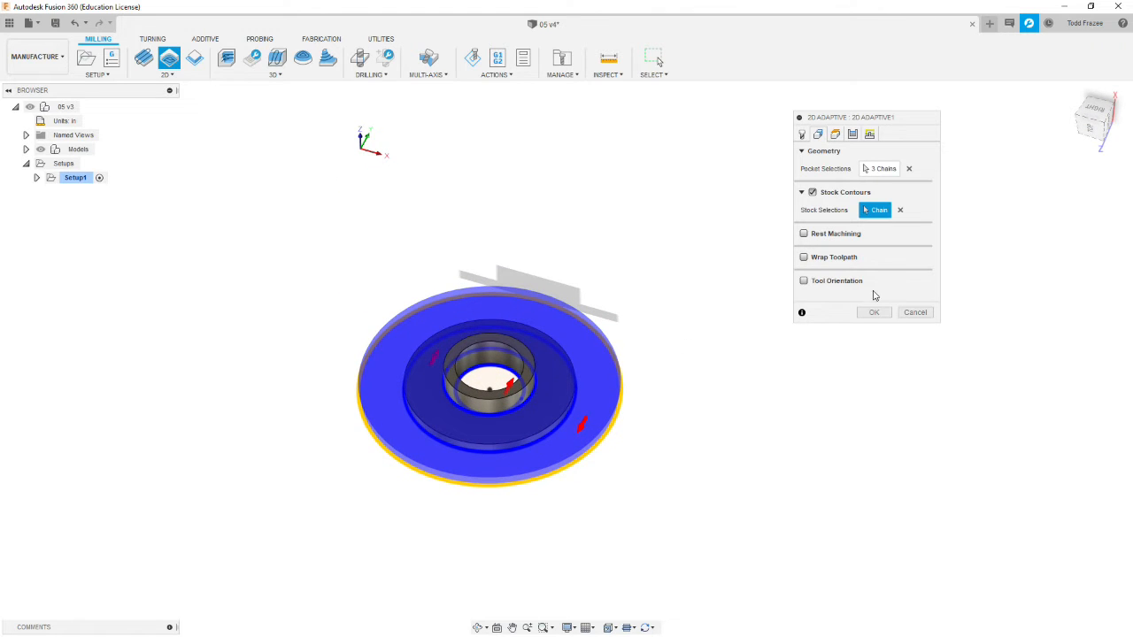
Step: Review the operation's heights and edit the bottom height offset from the selected contours
click(834, 134)
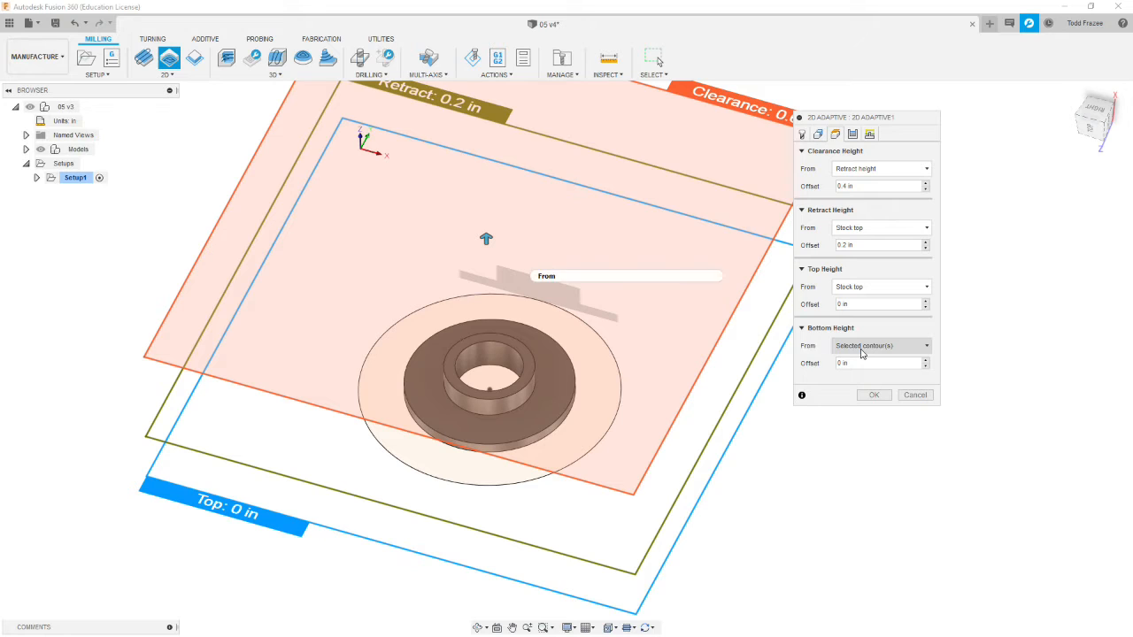
mouse_move(862, 352)
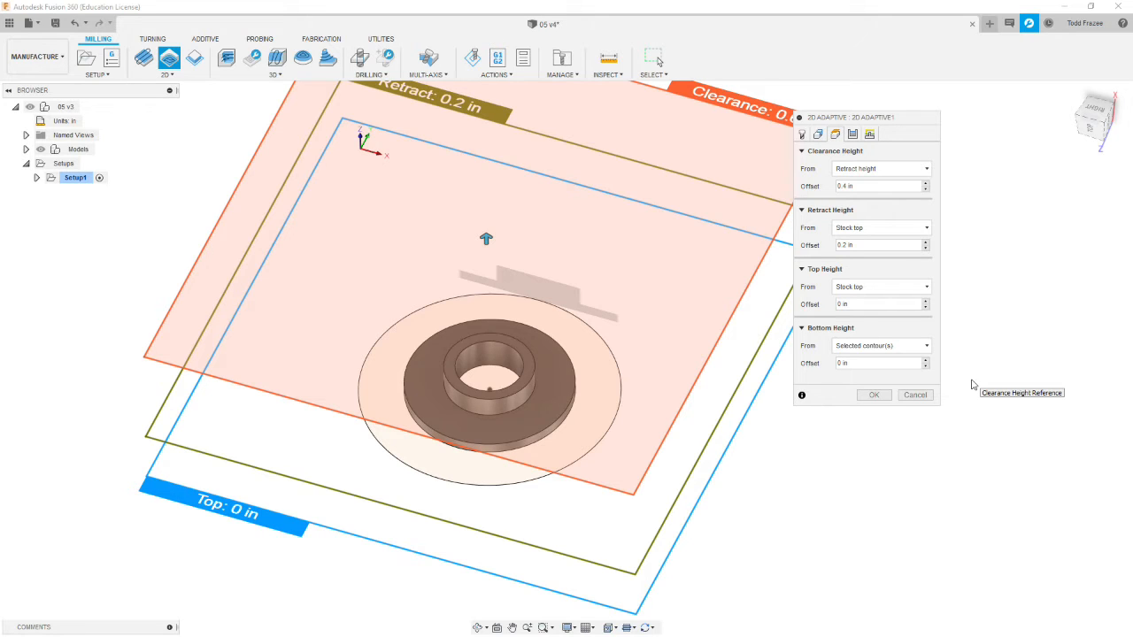
click(845, 363)
key(BackSpace)
Step: Enable multiple depths with a 0.06 in maximum roughing stepdown ordered by depth, and change the radial stock to leave
click(852, 135)
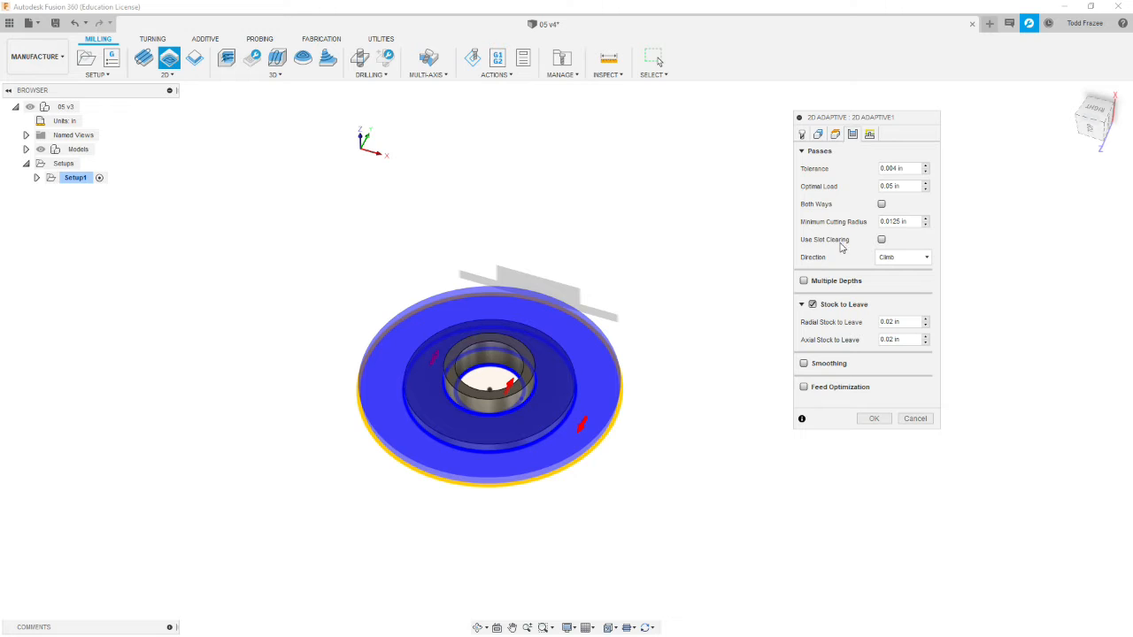
click(804, 282)
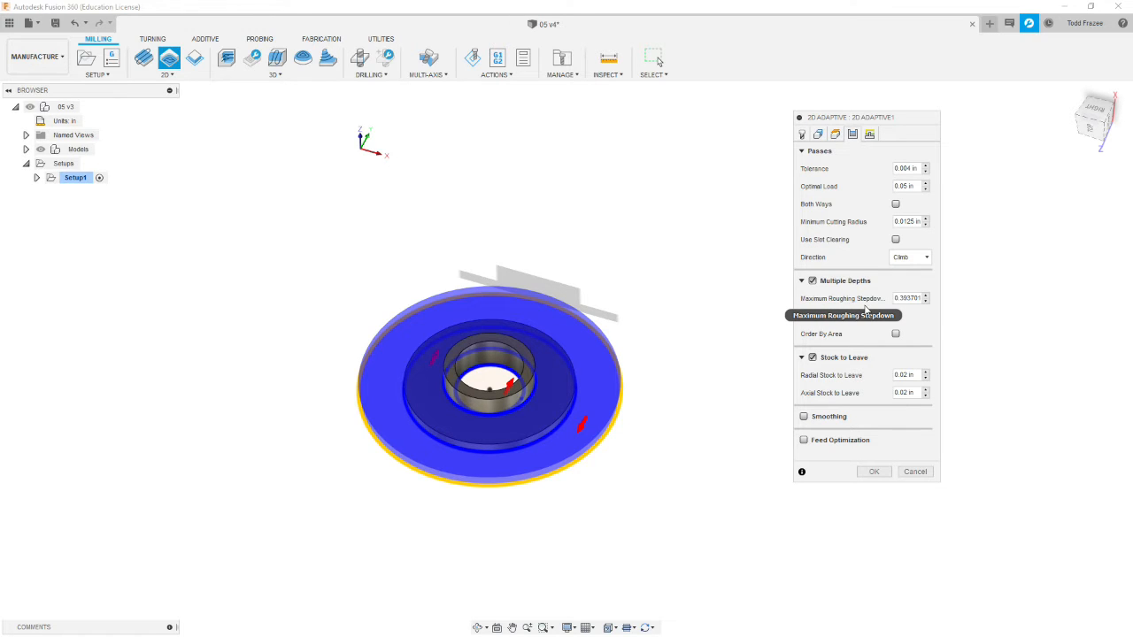
double_click(897, 299)
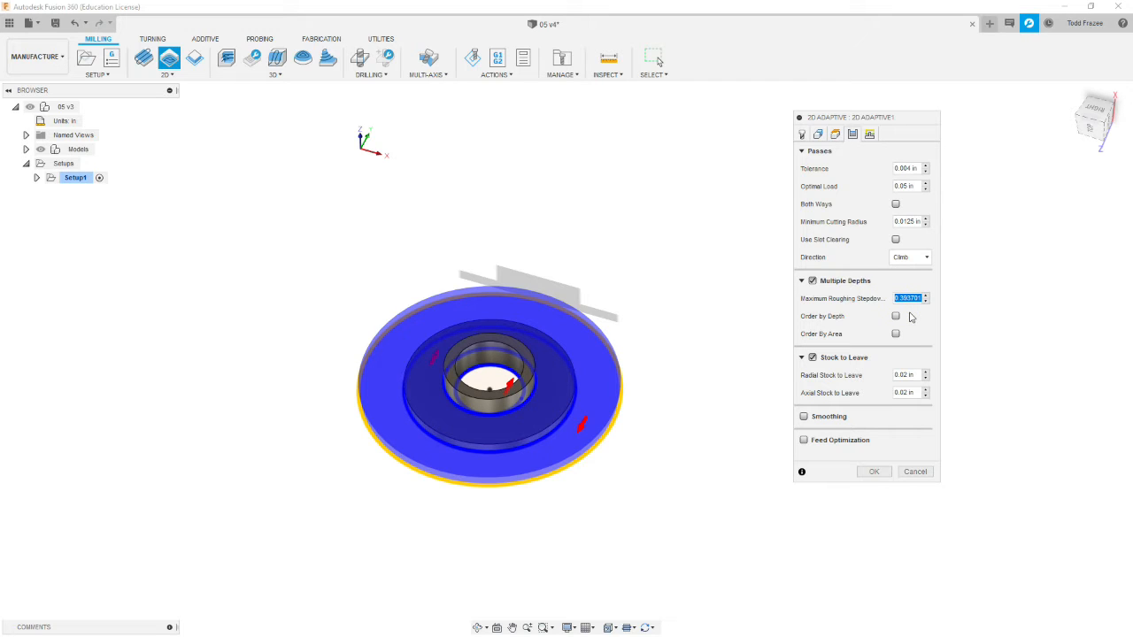
key(BackSpace)
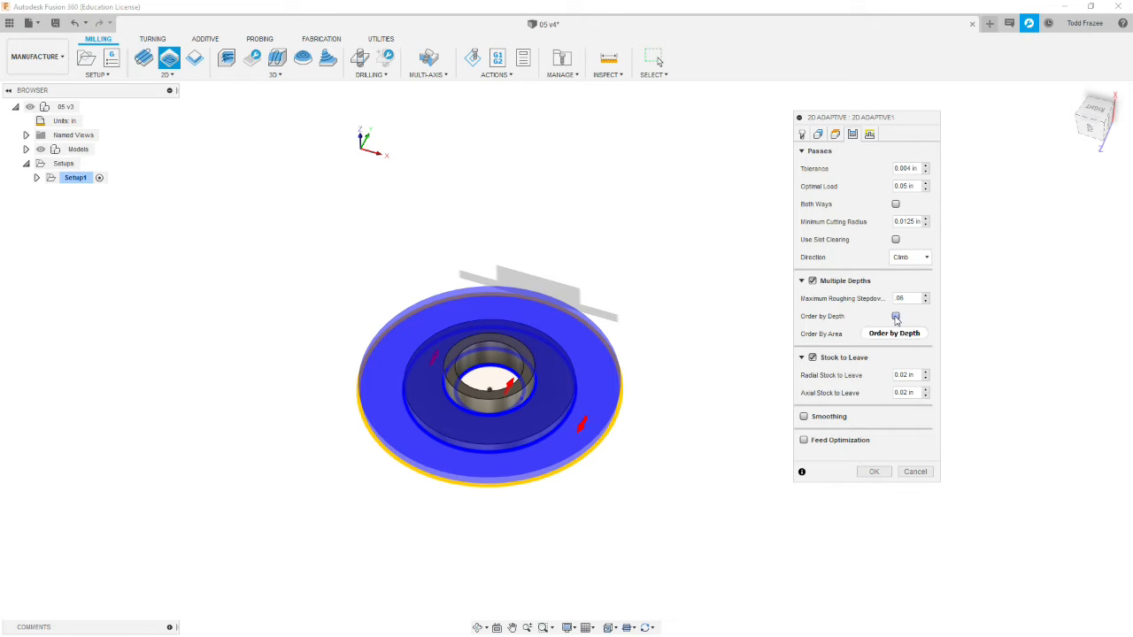
click(895, 316)
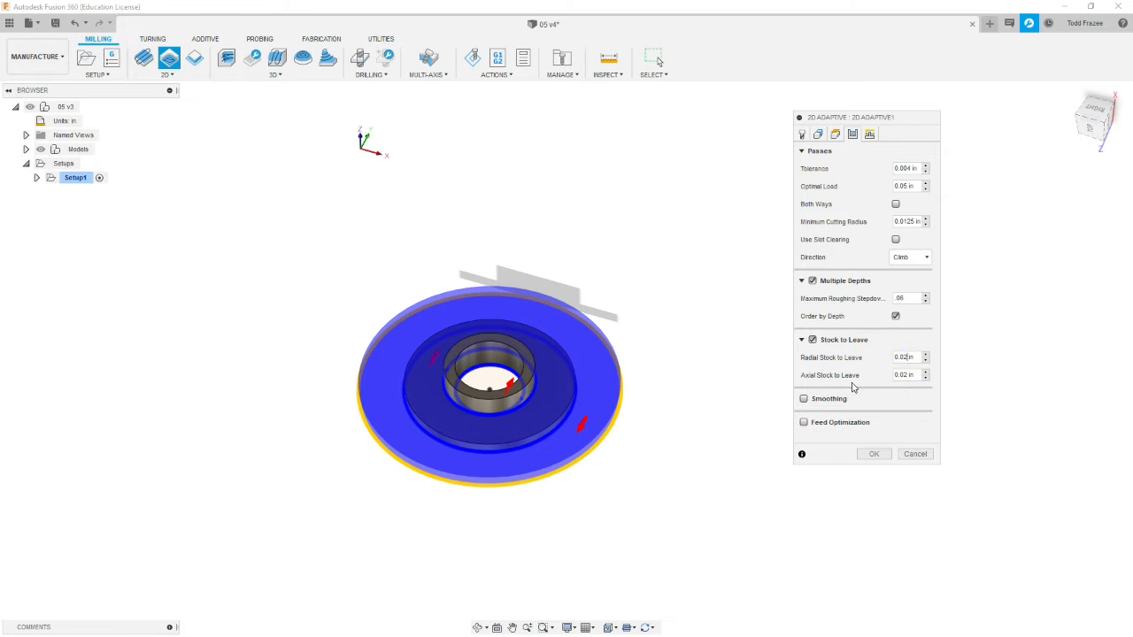
text(1)
Step: Set the horizontal and vertical lead-in/out radii to 0.07 in
click(869, 134)
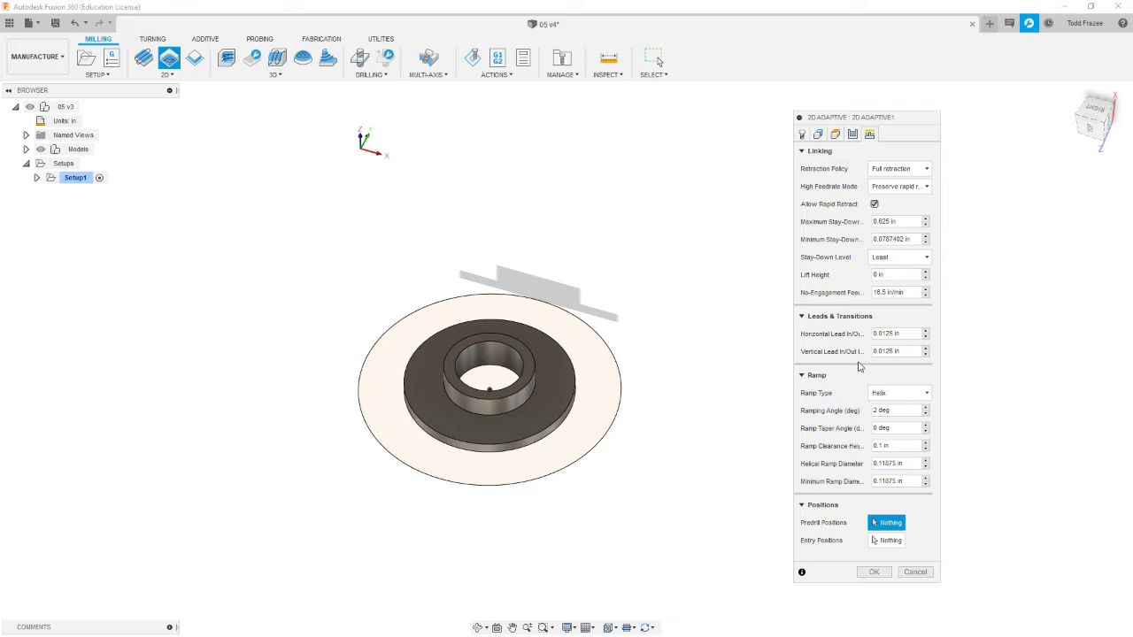
click(888, 334)
text(0)
key(Tab)
text(.07)
Step: Set the ramp type to Plunge and generate the 2D adaptive toolpath
click(926, 395)
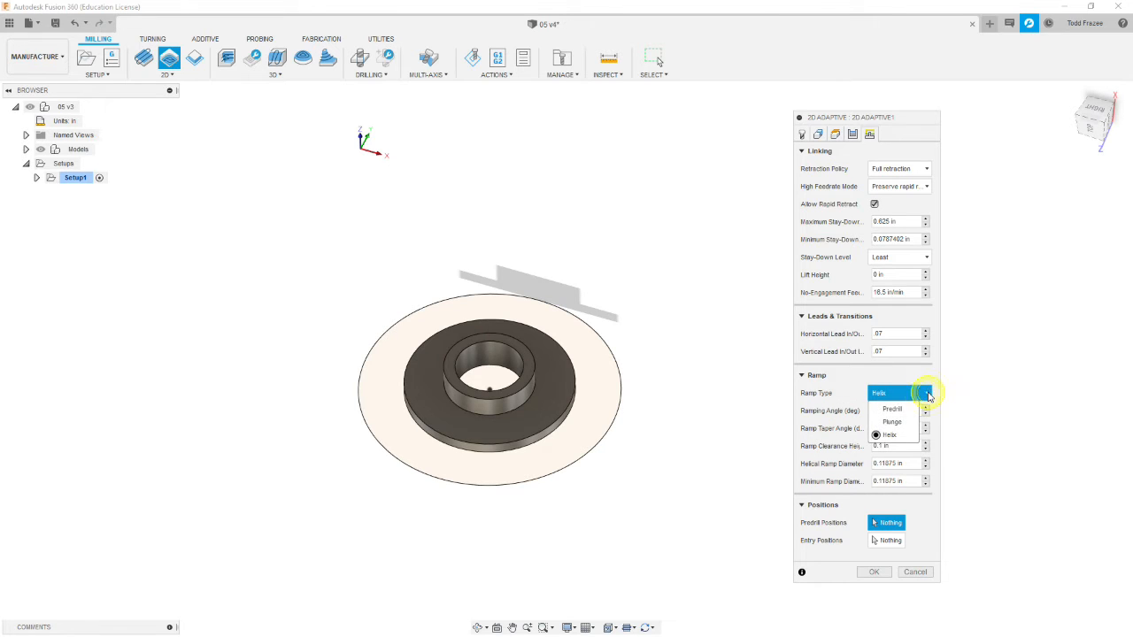
click(892, 423)
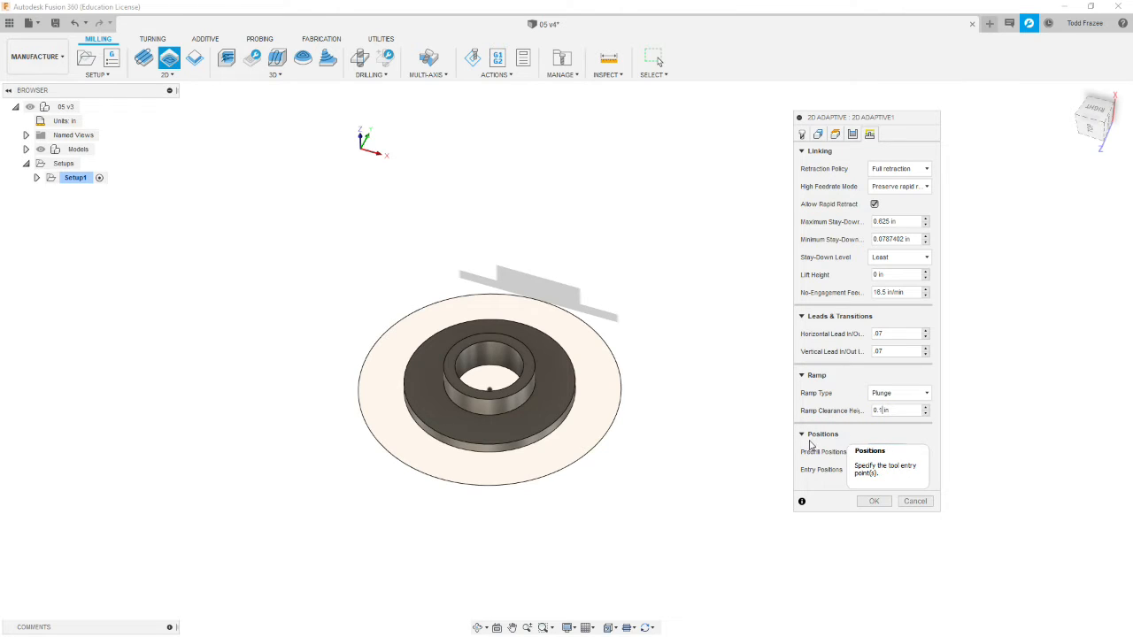
click(873, 501)
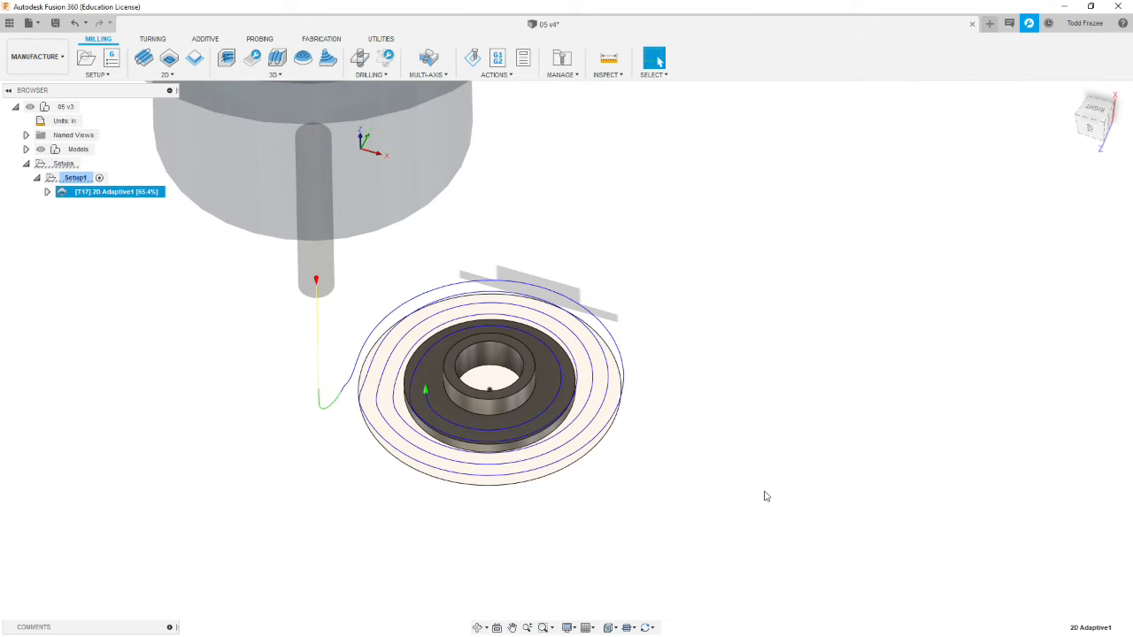
Step: Examine the adaptive toolpath around the flange, the hub and inside the bore from several angles
shift+middle_drag(542, 500, 546, 468)
scroll(435, 384, up, 3)
shift+middle_drag(435, 384, 451, 407)
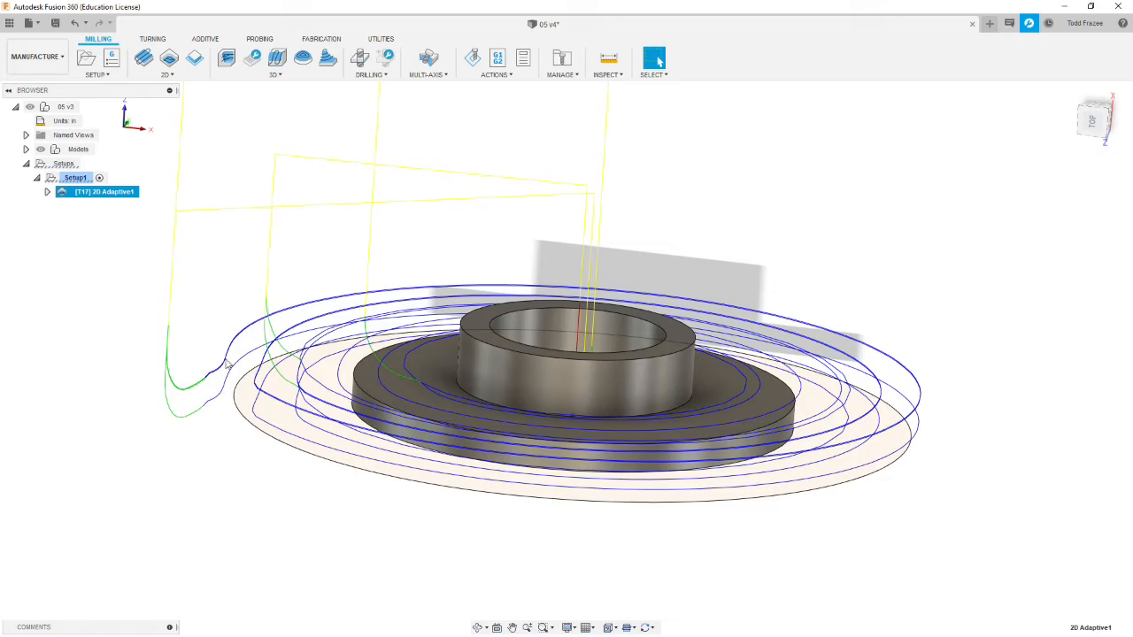
shift+middle_drag(301, 372, 285, 405)
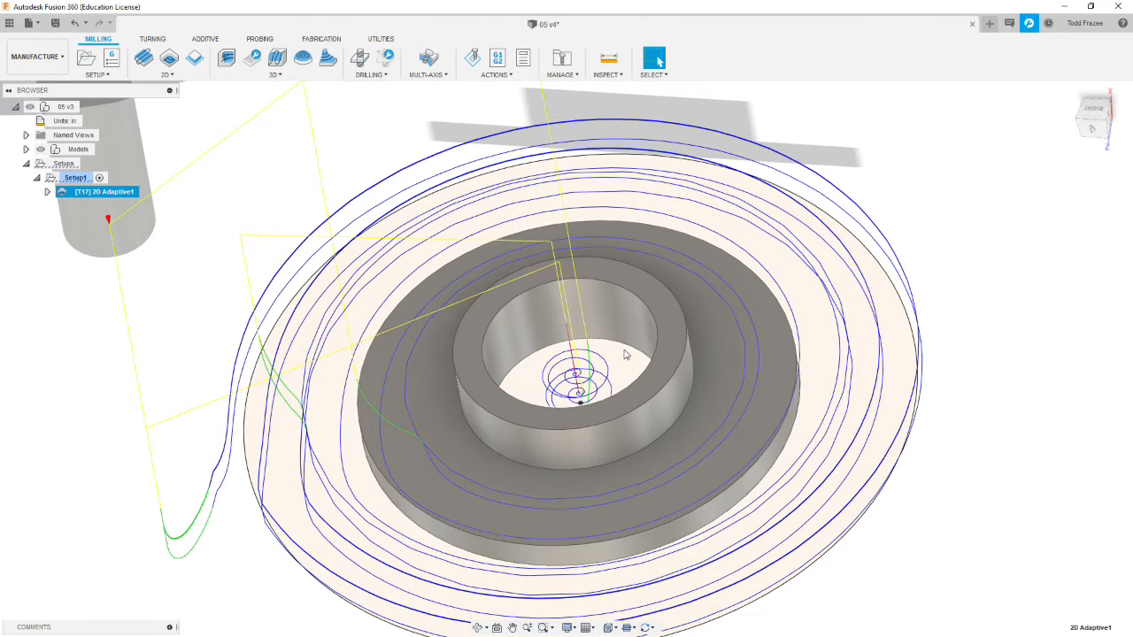
shift+middle_drag(478, 435, 542, 369)
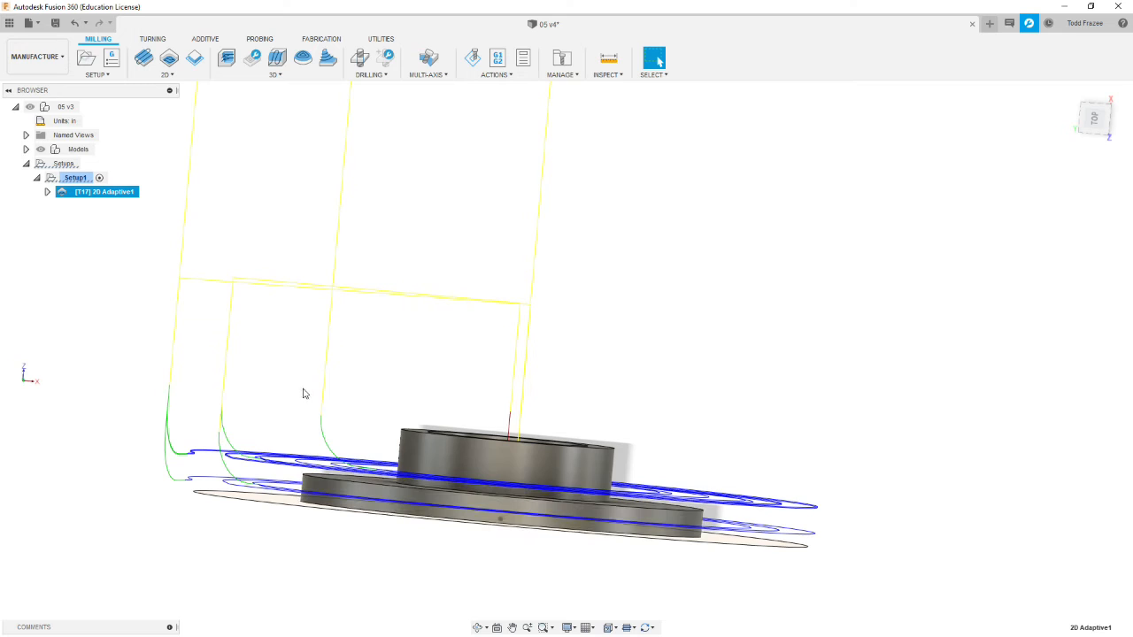
shift+middle_drag(378, 344, 365, 394)
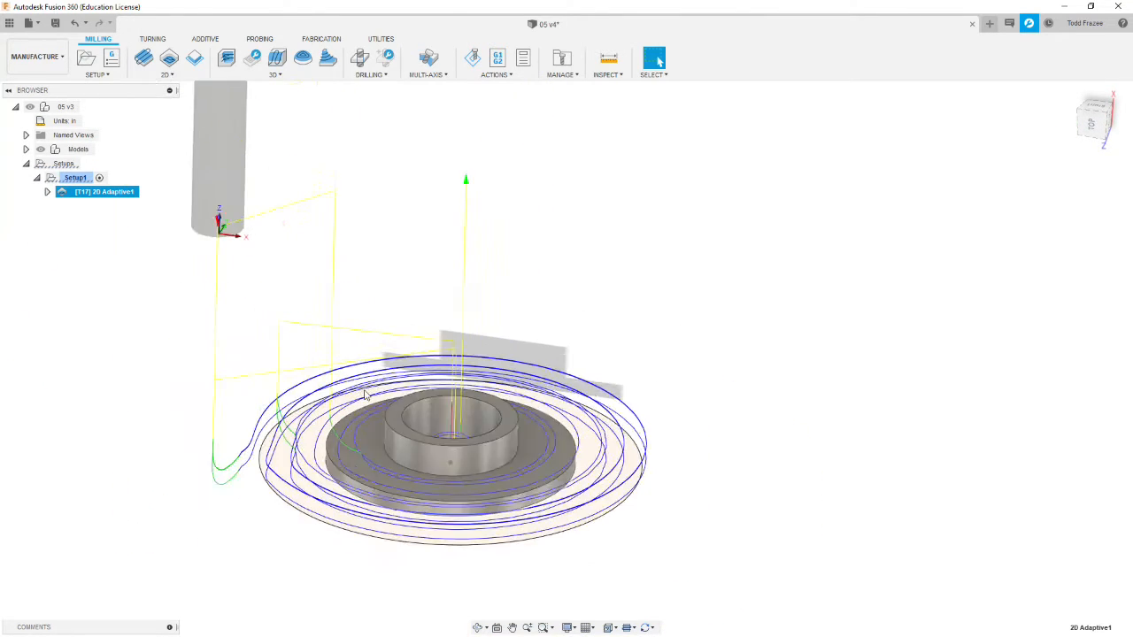
Step: Open the simulation of the 2D adaptive toolpath and display the tool as Shaft, without the holder
scroll(364, 393, down, 2)
shift+middle_drag(324, 444, 289, 476)
scroll(288, 477, down, 1)
click(251, 478)
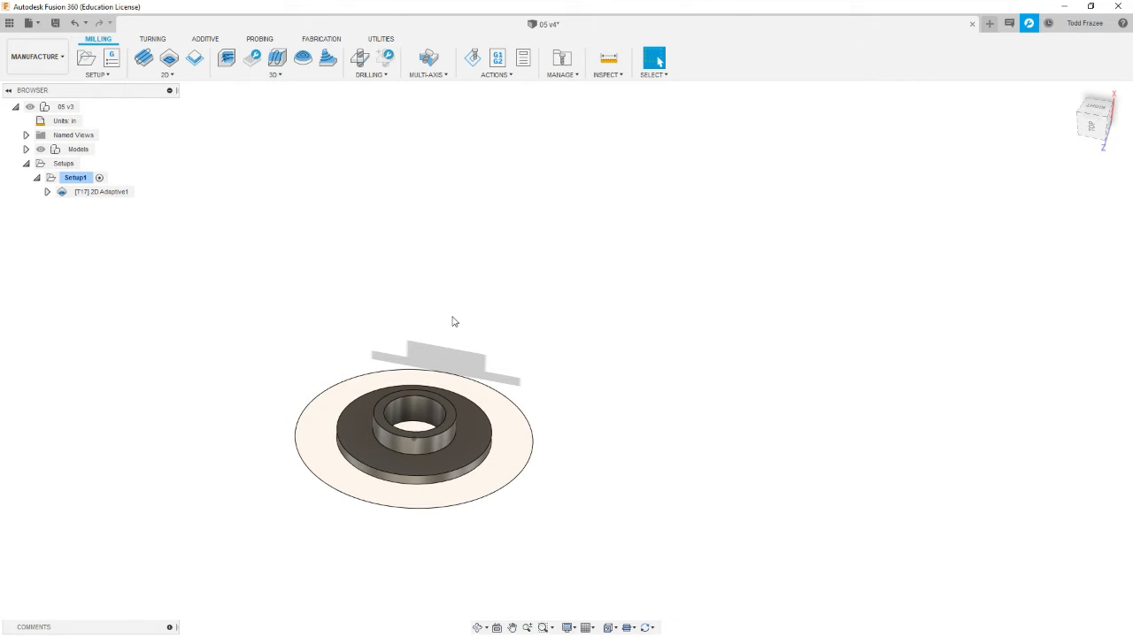
click(113, 192)
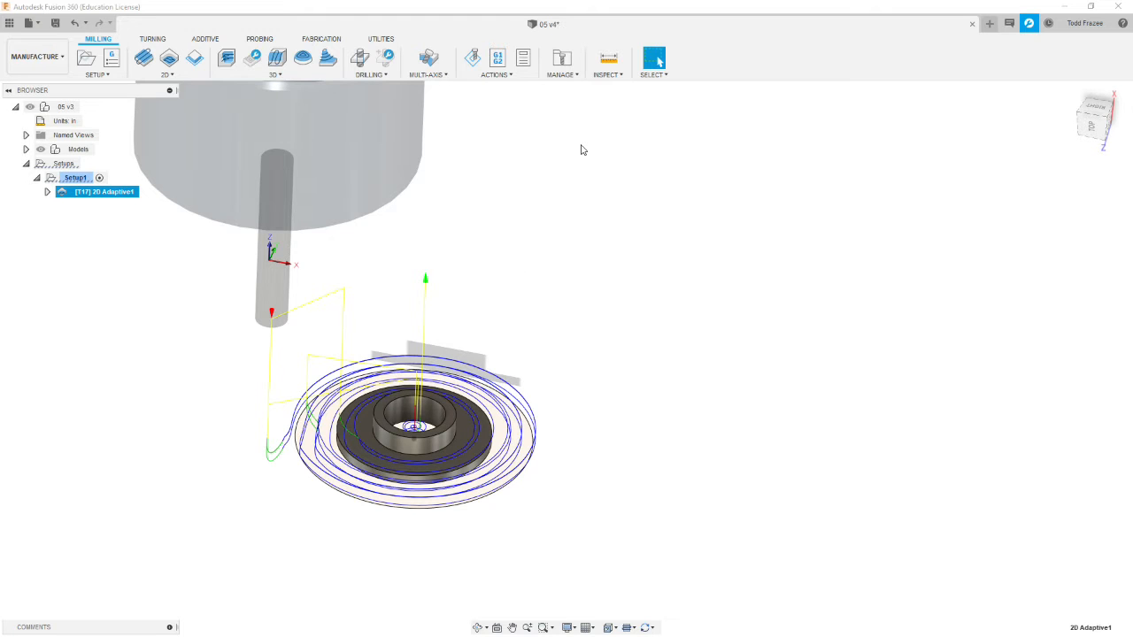
click(474, 60)
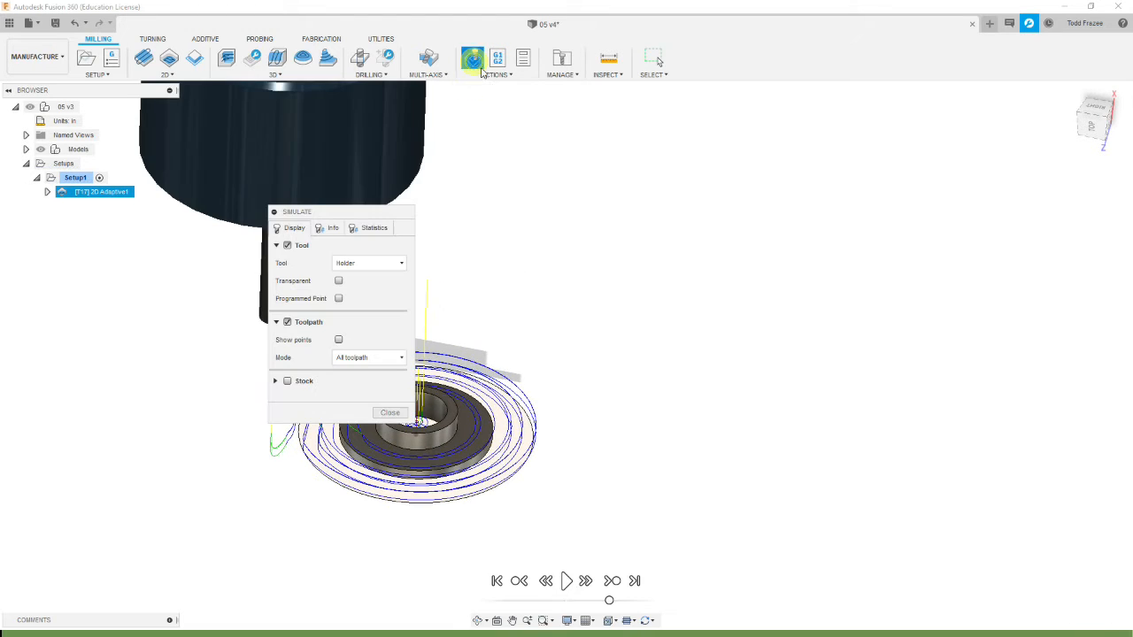
drag(403, 214, 817, 158)
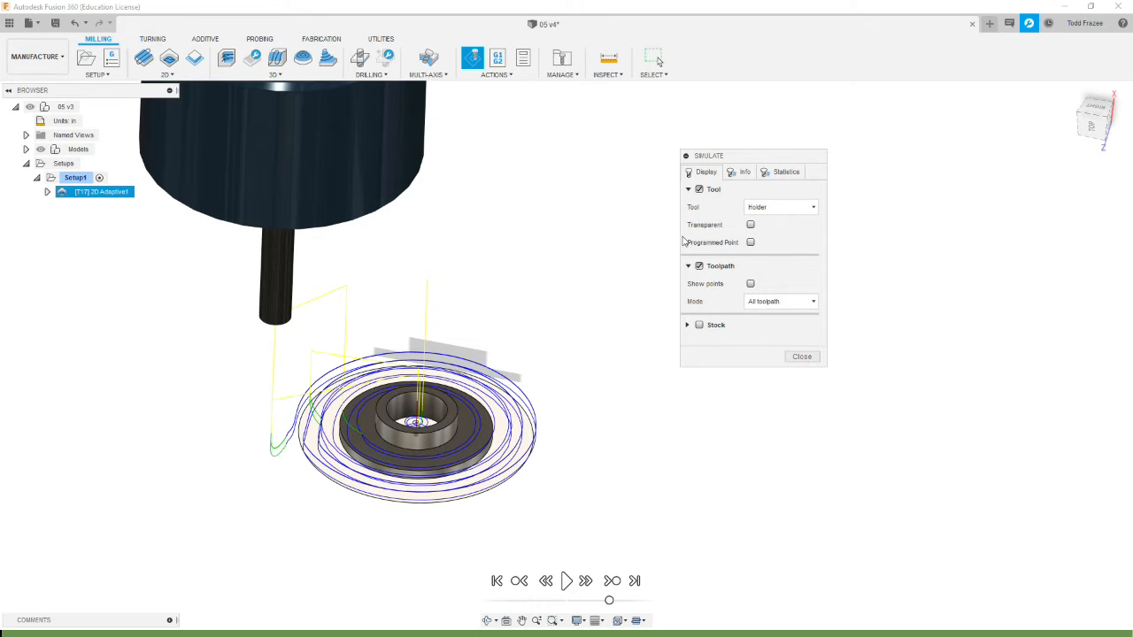
click(811, 207)
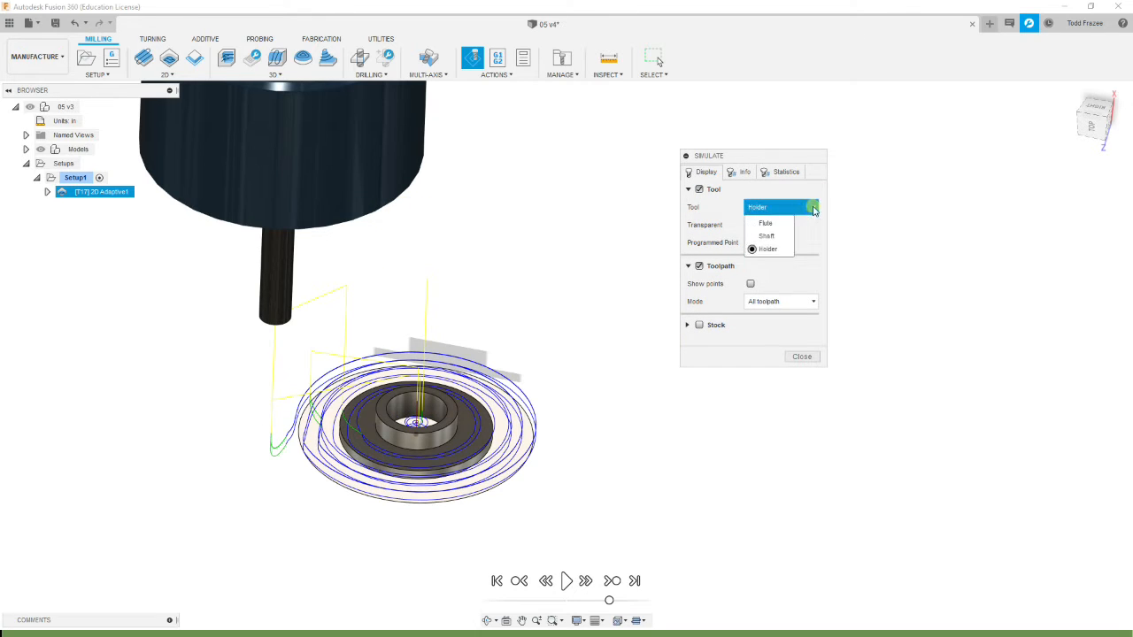
click(766, 236)
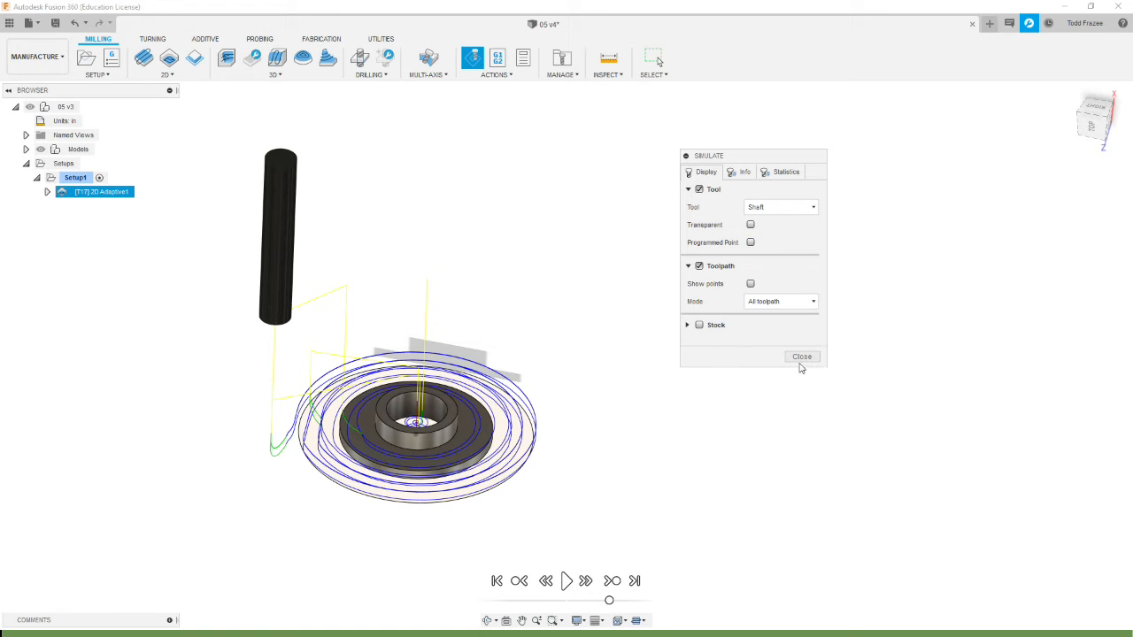
Step: Show the stock, play the simulation, inspect the machined flange, hub and bore, and close the simulation
click(699, 325)
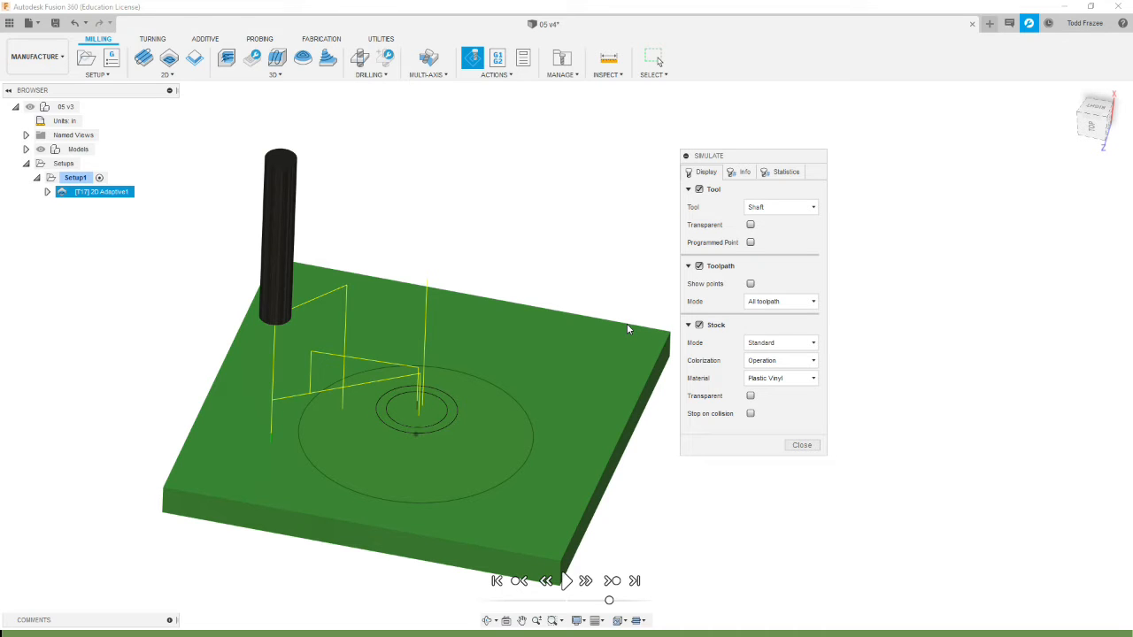
click(567, 581)
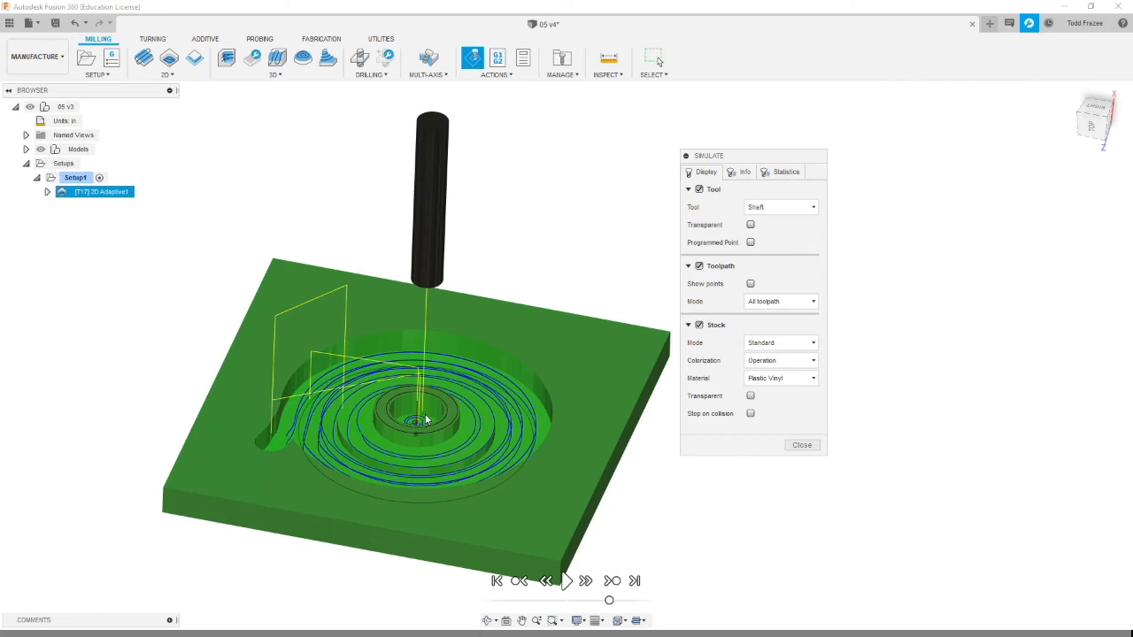
scroll(426, 420, up, 4)
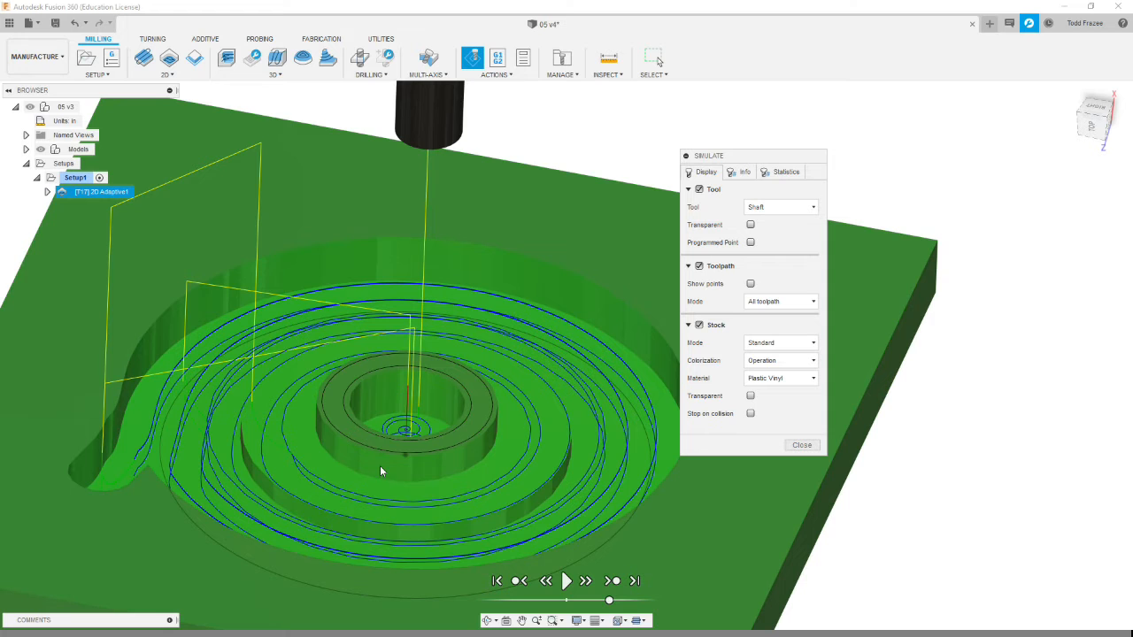
scroll(457, 457, down, 6)
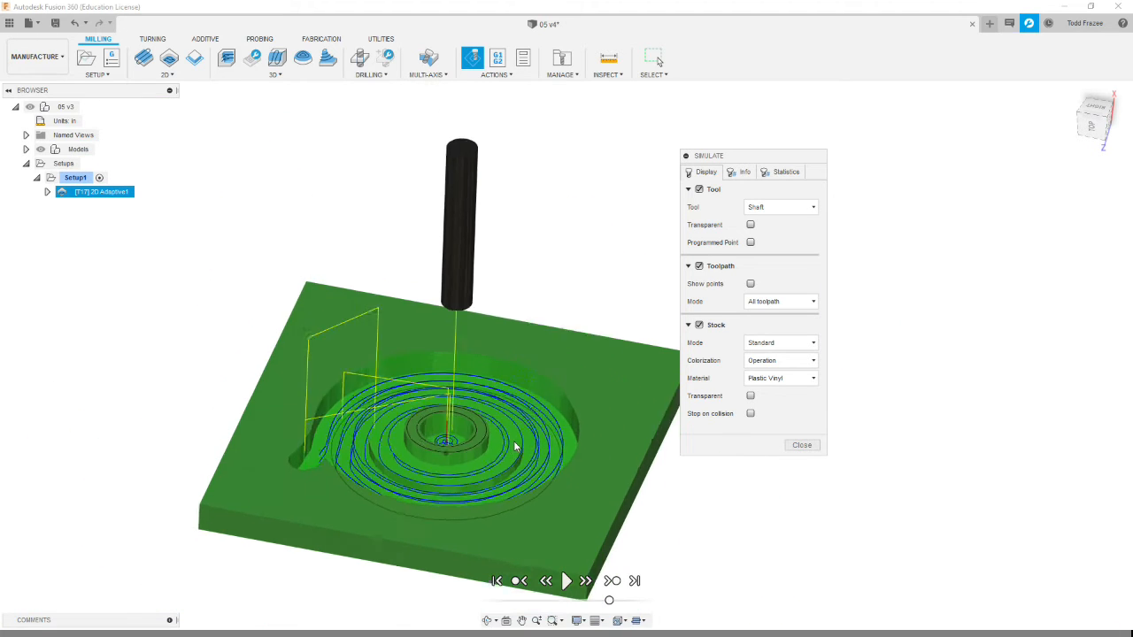
scroll(541, 451, up, 5)
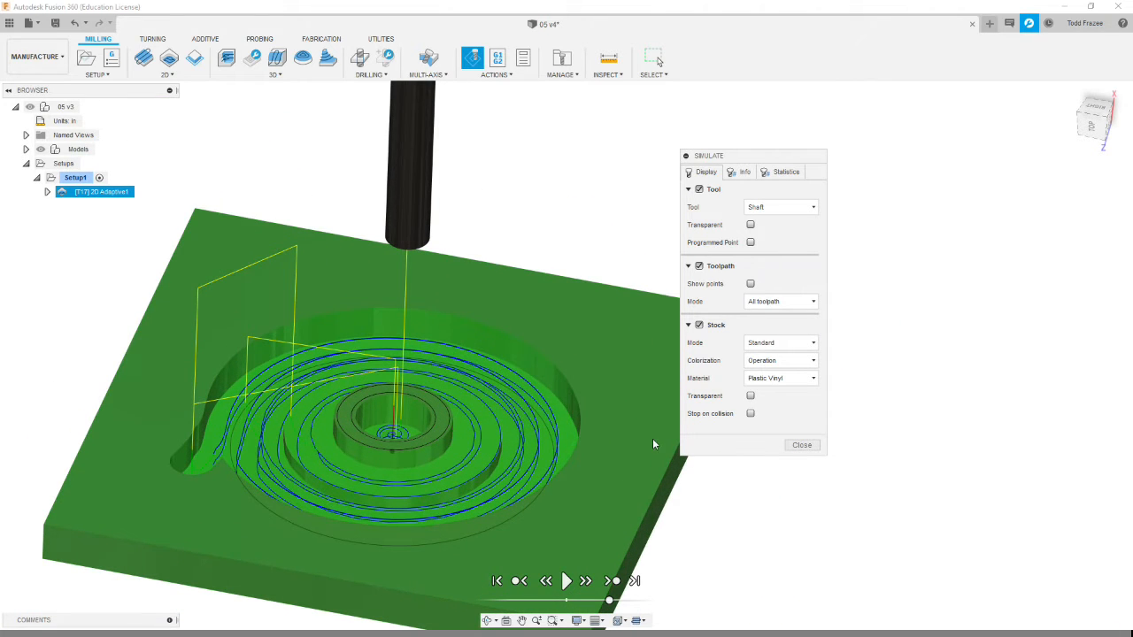
click(802, 444)
click(896, 435)
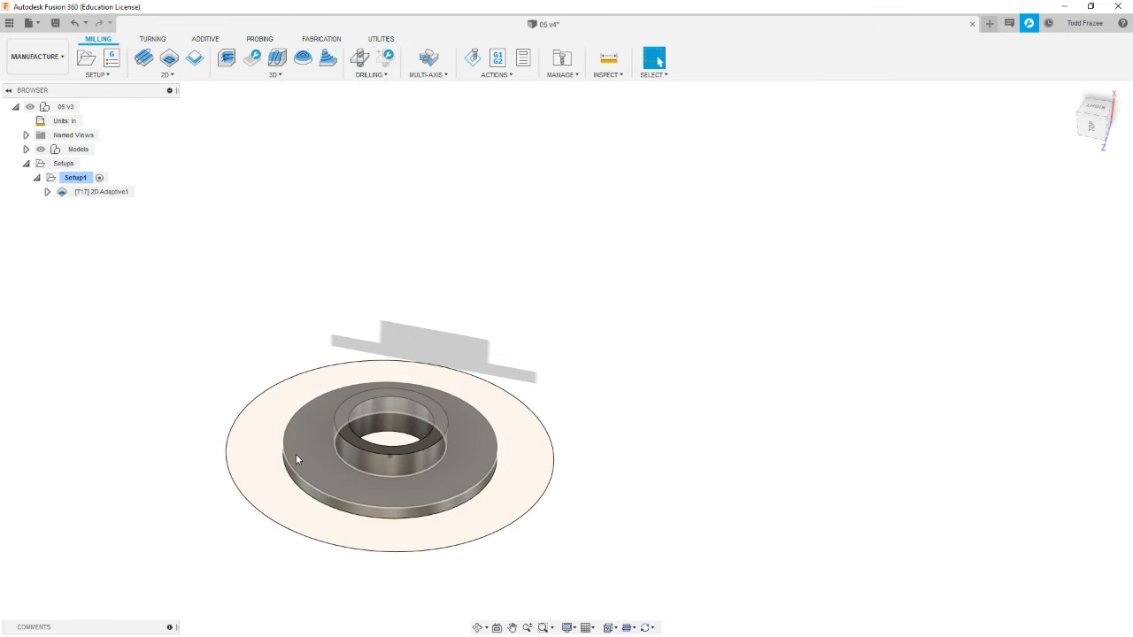
Step: Examine the flange's upper face, the bore wall and the flange's outer wall as surfaces for finishing
scroll(414, 483, up, 3)
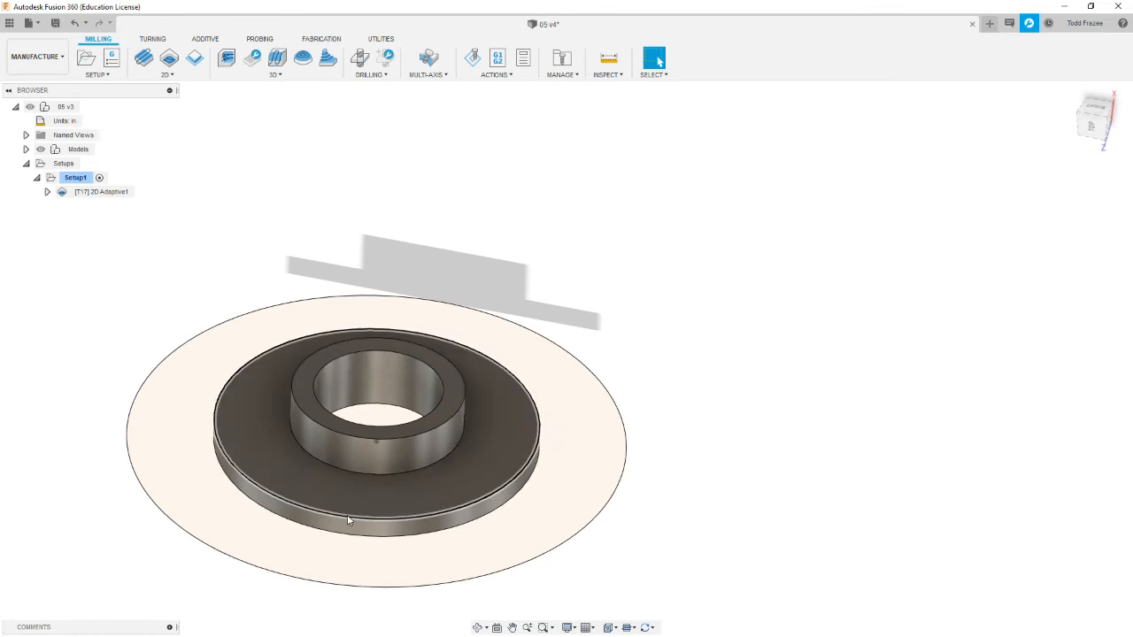
click(275, 466)
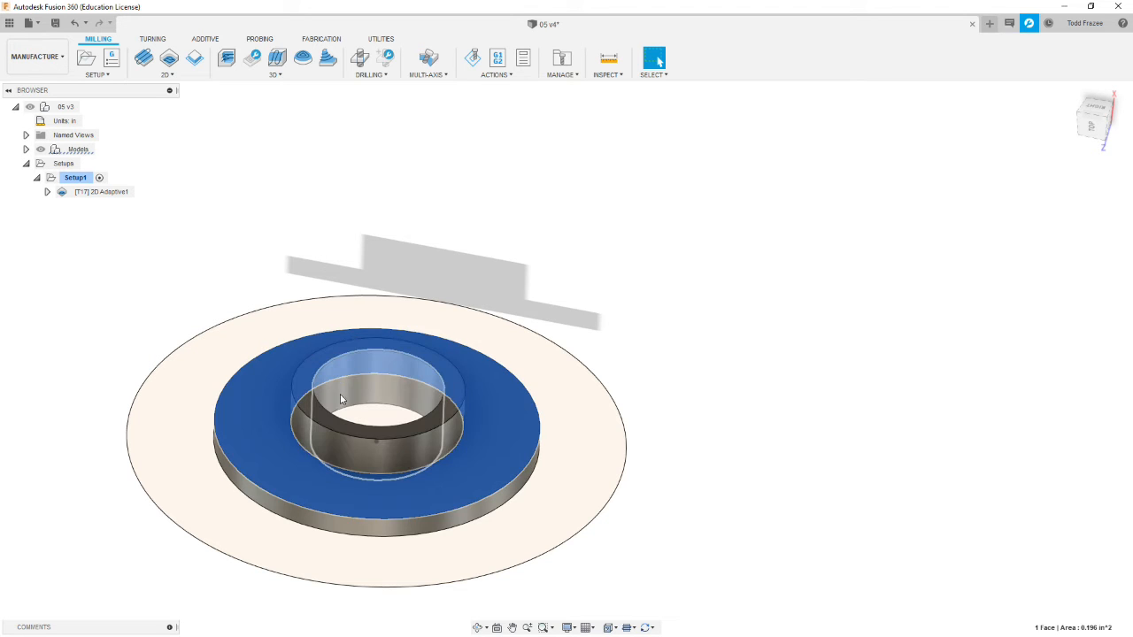
click(340, 392)
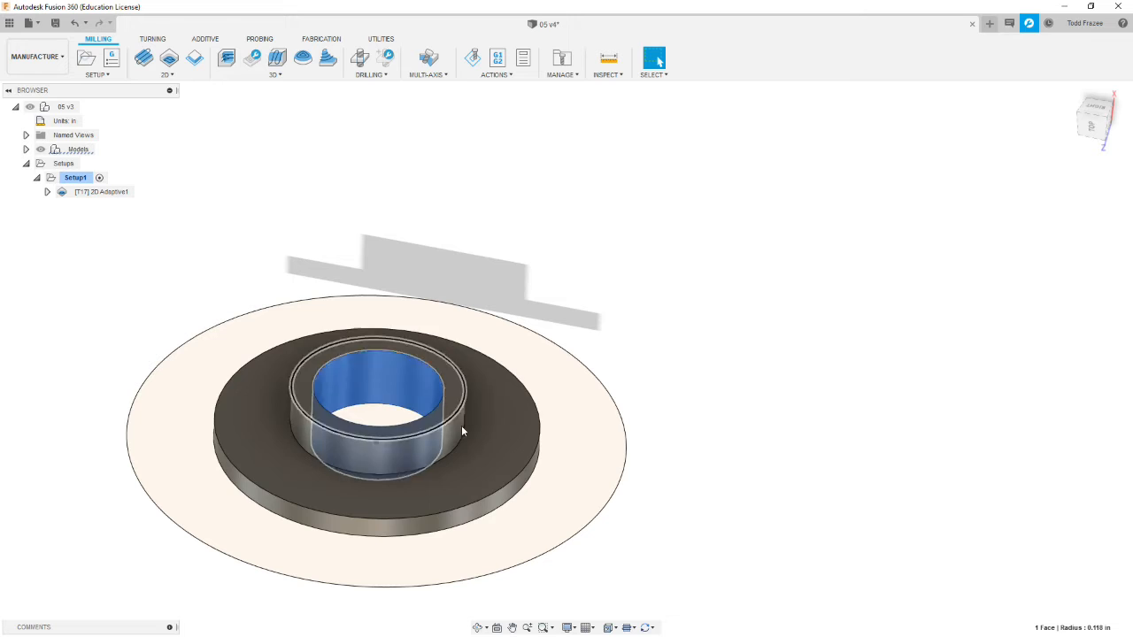
click(277, 506)
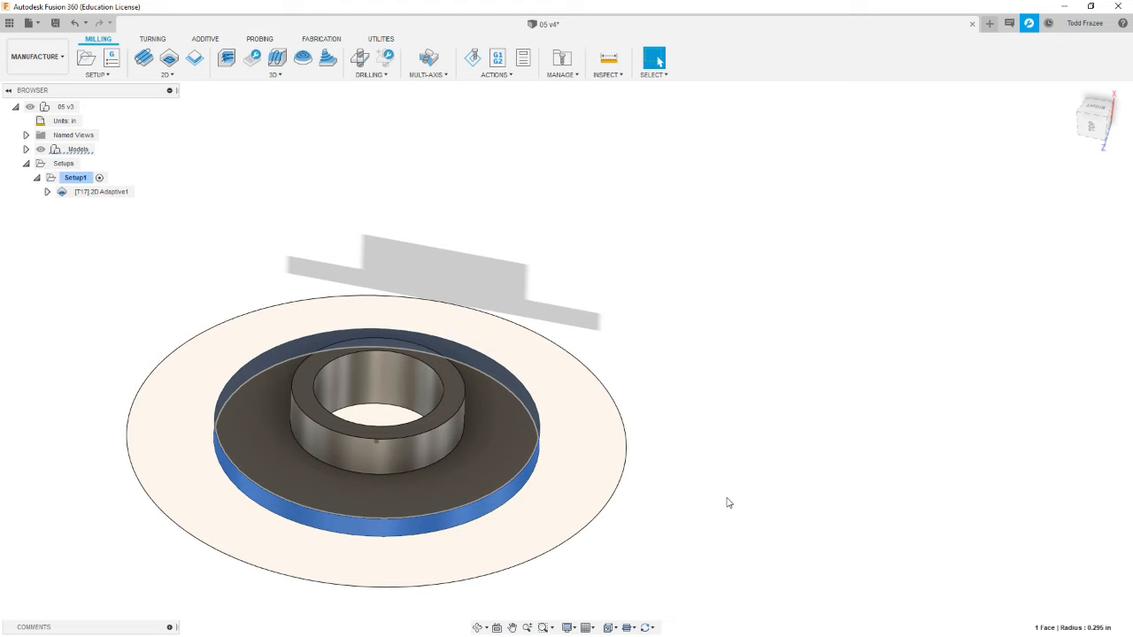
click(779, 475)
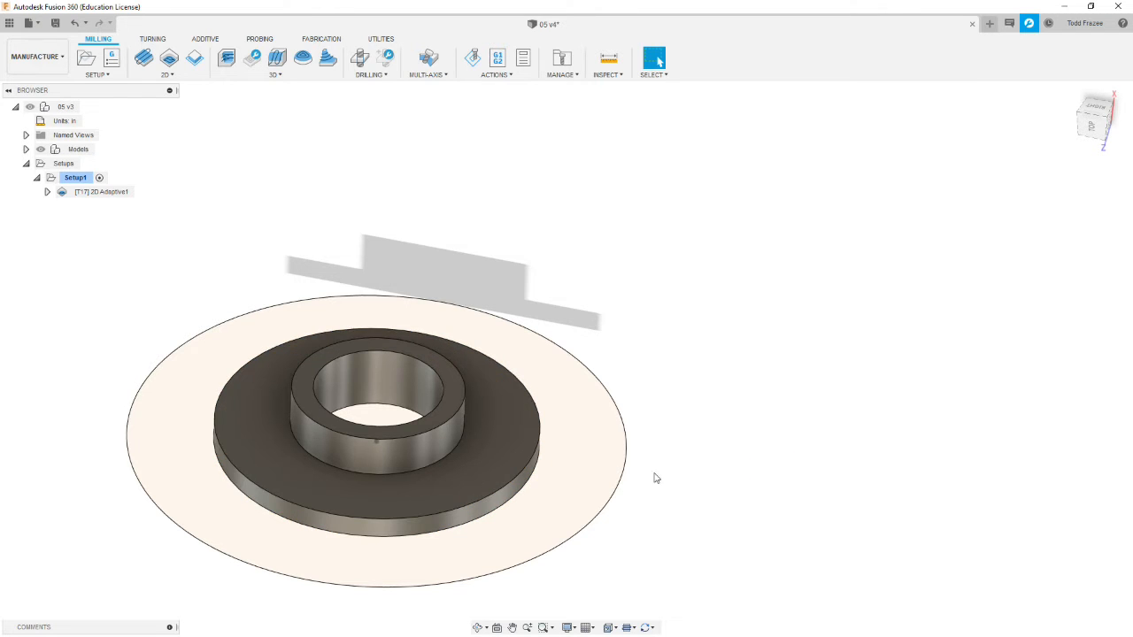
click(266, 462)
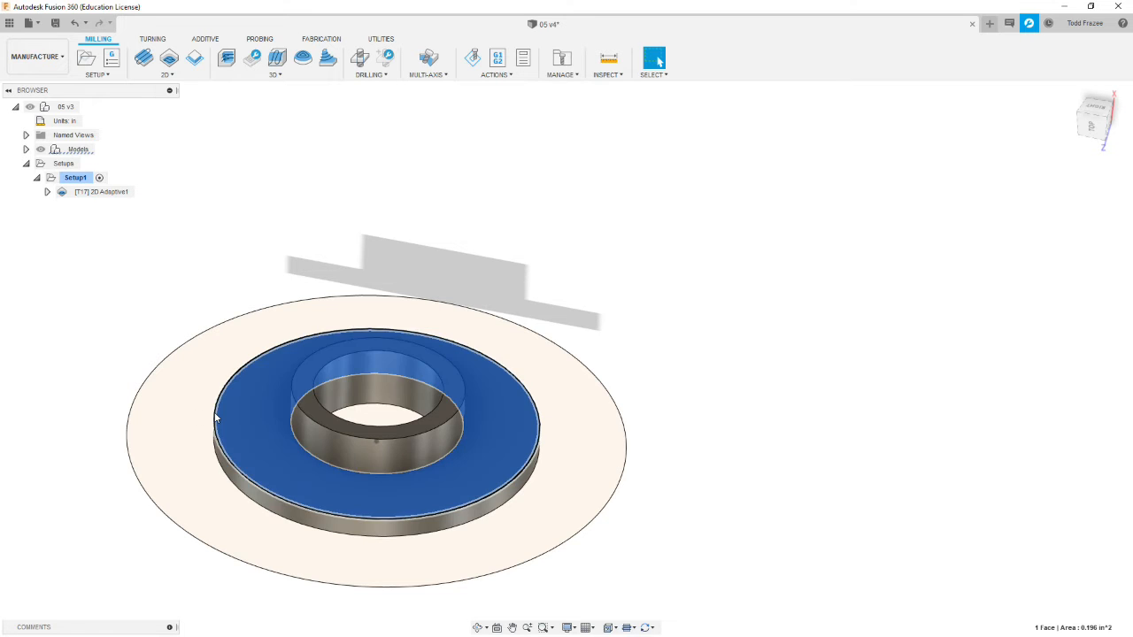
click(209, 345)
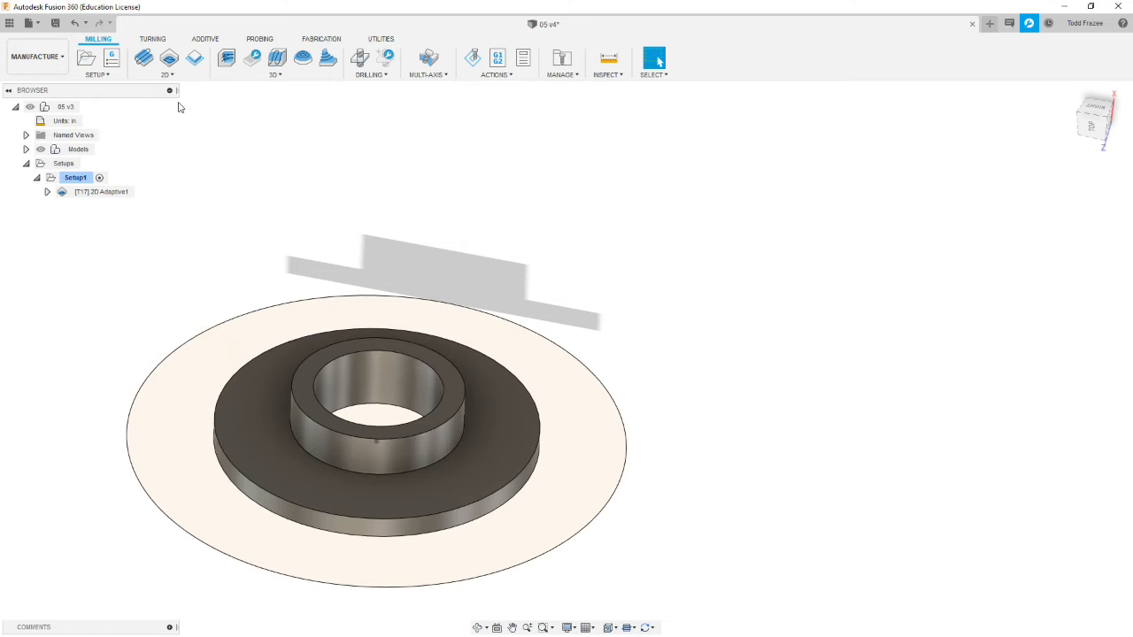
Step: Create a 2D Contour operation with the #17 1/8" flat end mill, using the circular edge at the hub's base, and review its heights
click(171, 76)
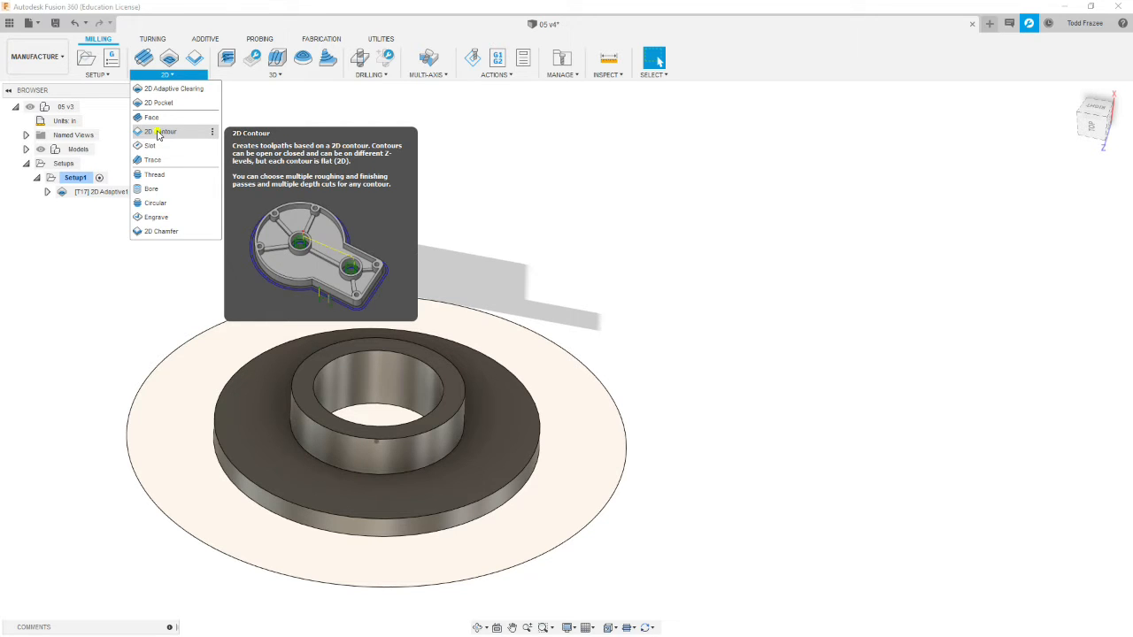
click(159, 132)
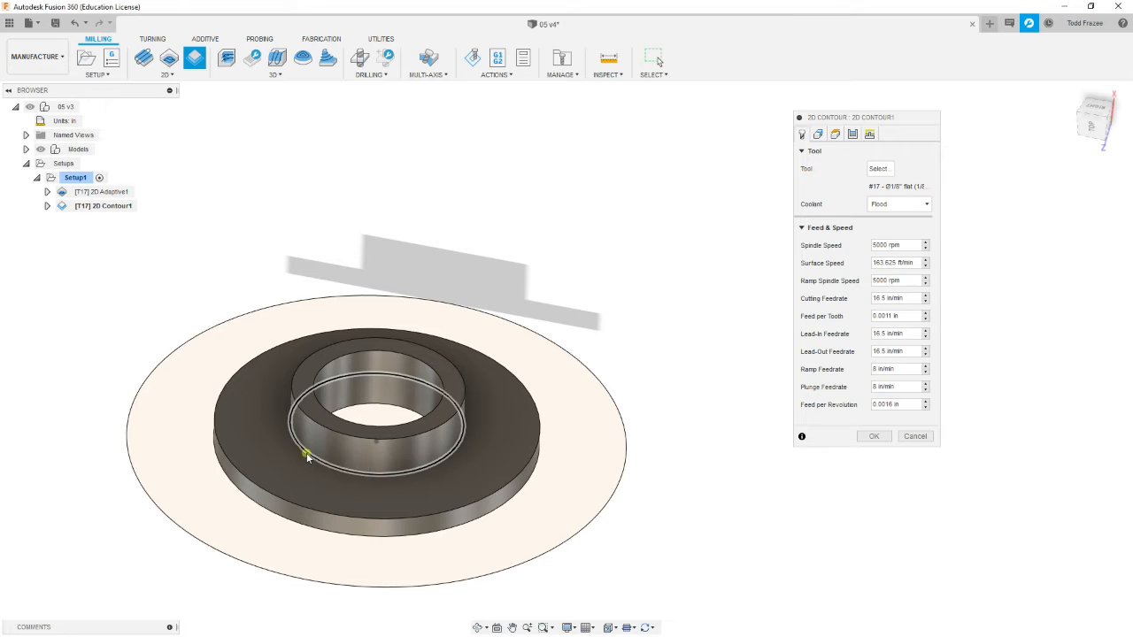
click(307, 457)
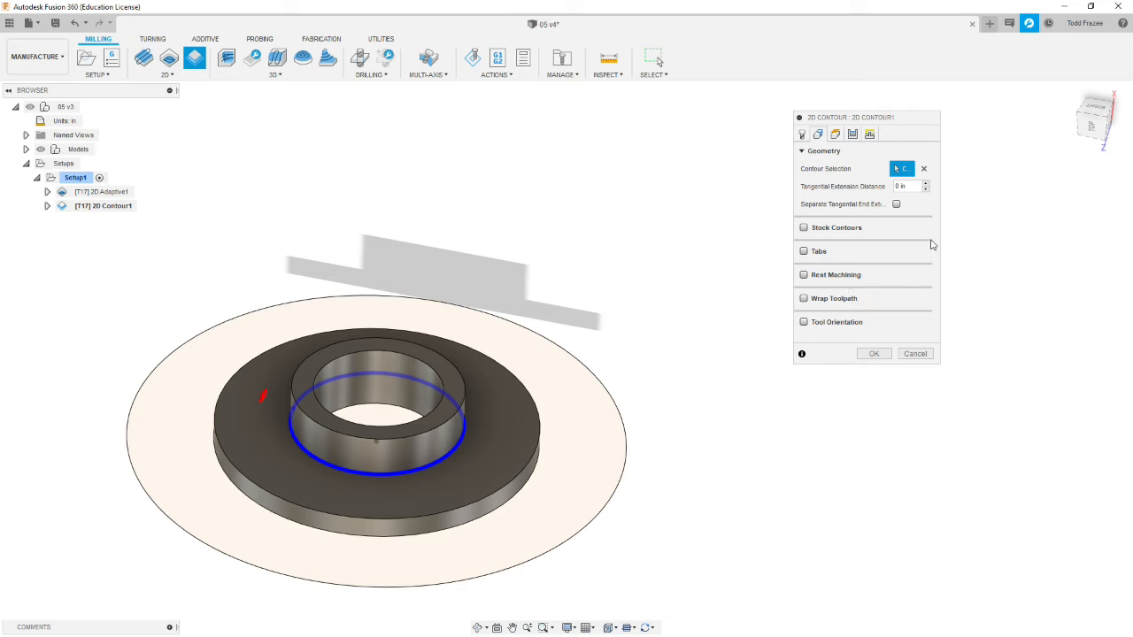
click(803, 134)
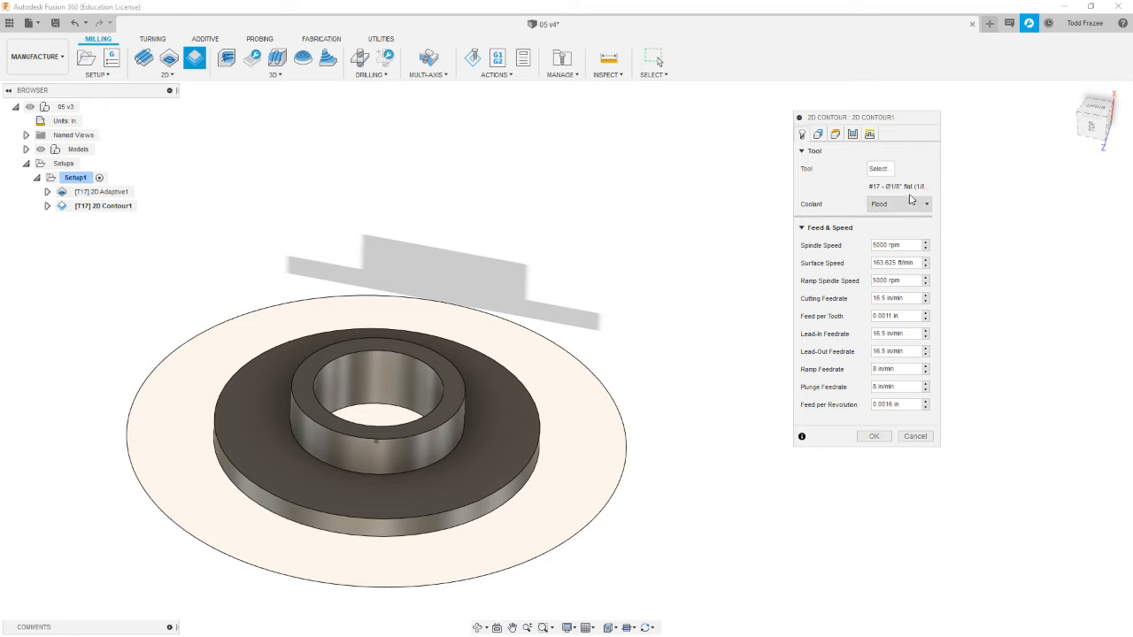
click(821, 135)
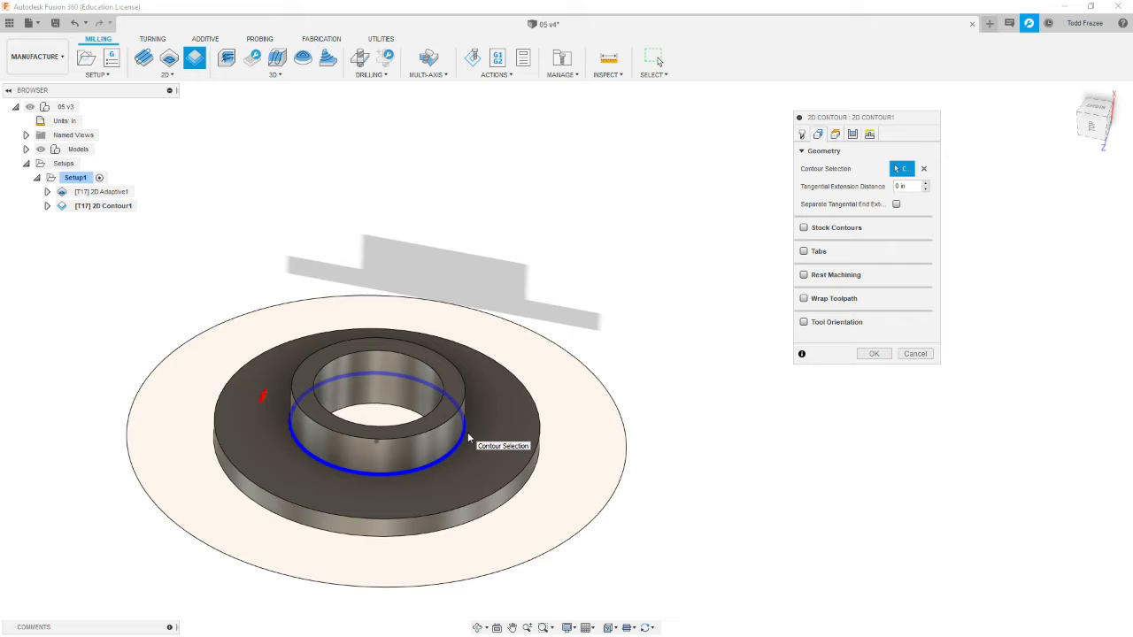
click(835, 135)
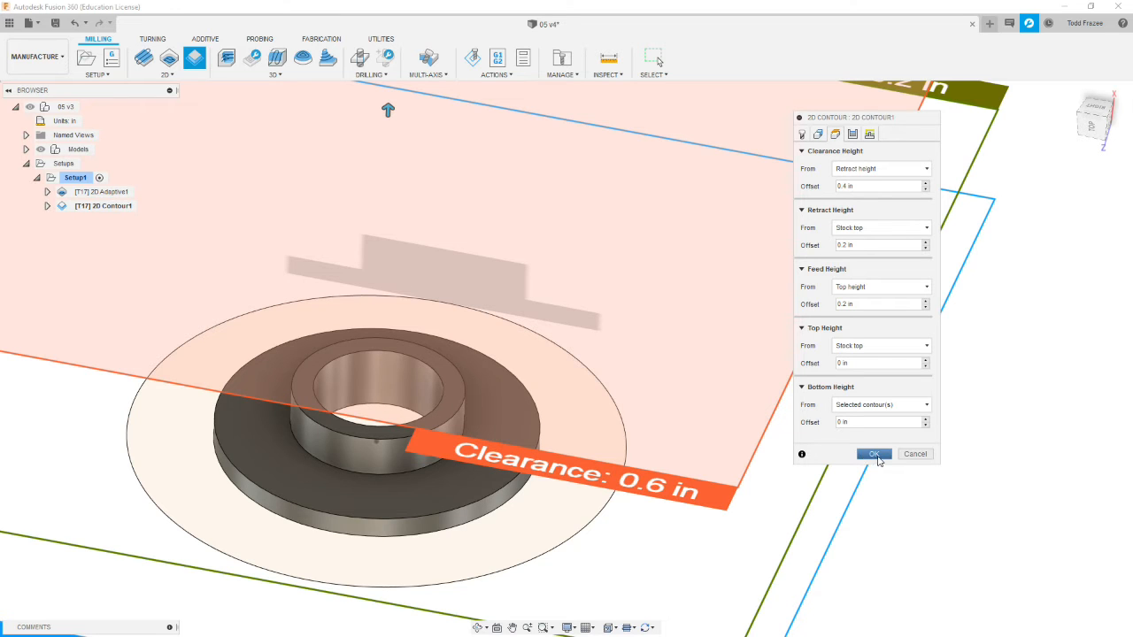
Step: Set the contour's compensation type to Wear and enable roughing passes
click(853, 134)
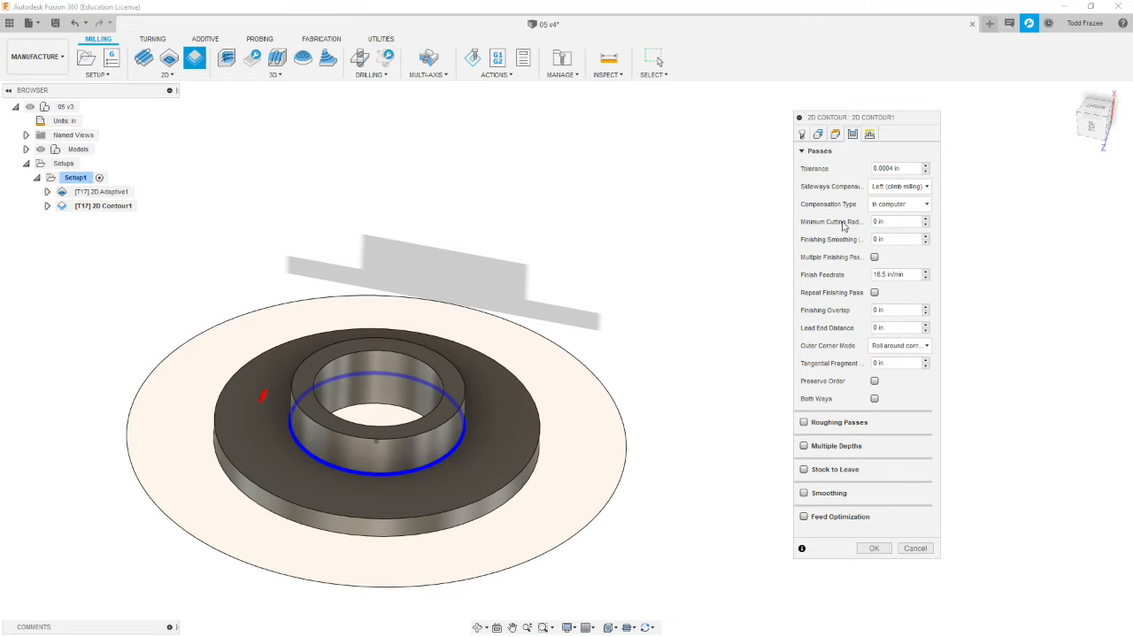
click(907, 204)
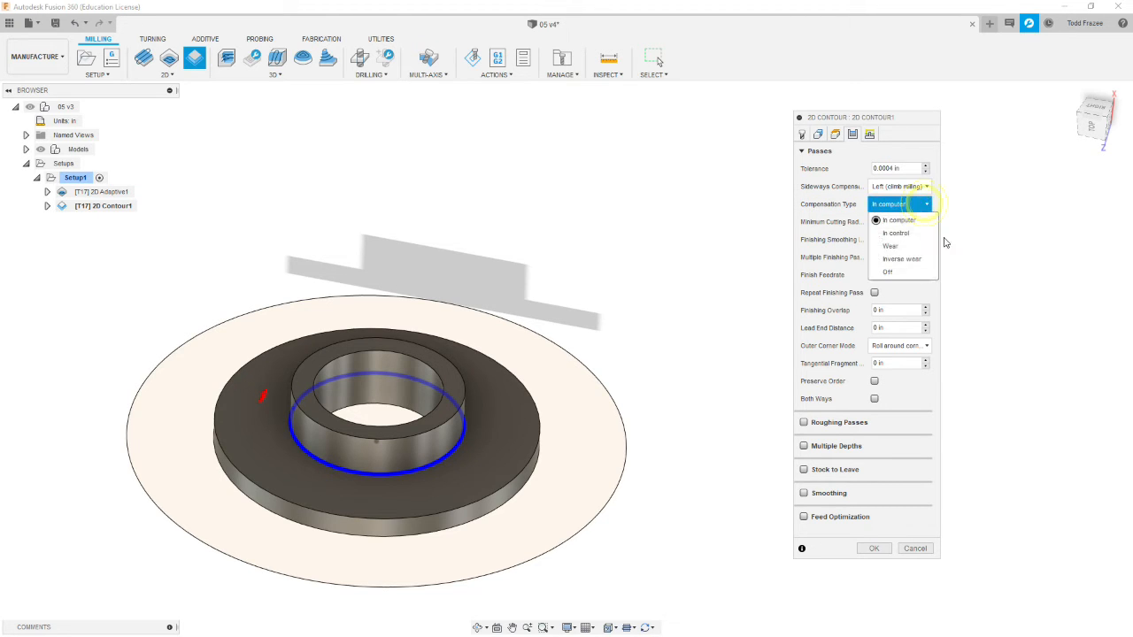
click(893, 246)
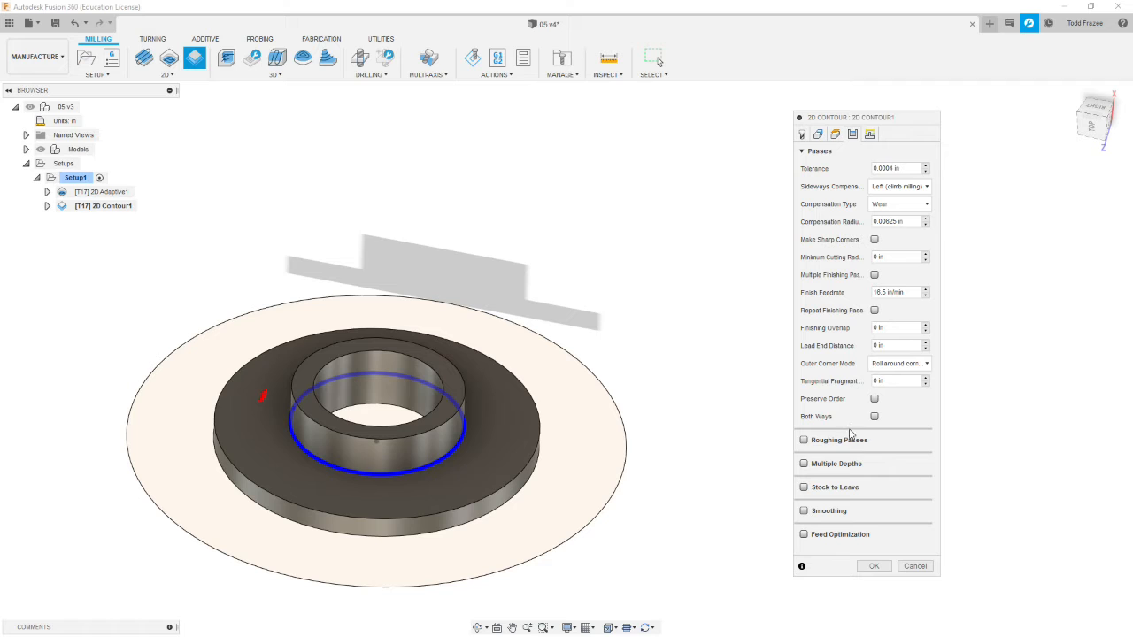
click(803, 440)
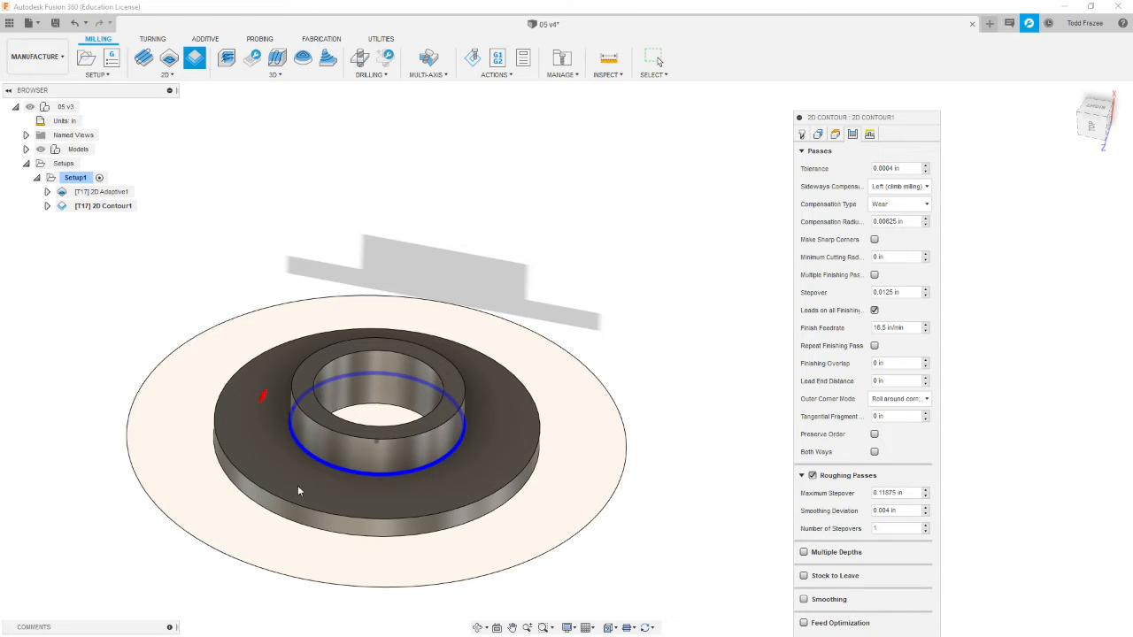
Step: Switch to Calculator and multiply 0.125 by 0.8 to work out the maximum stepover
click(913, 493)
click(658, 60)
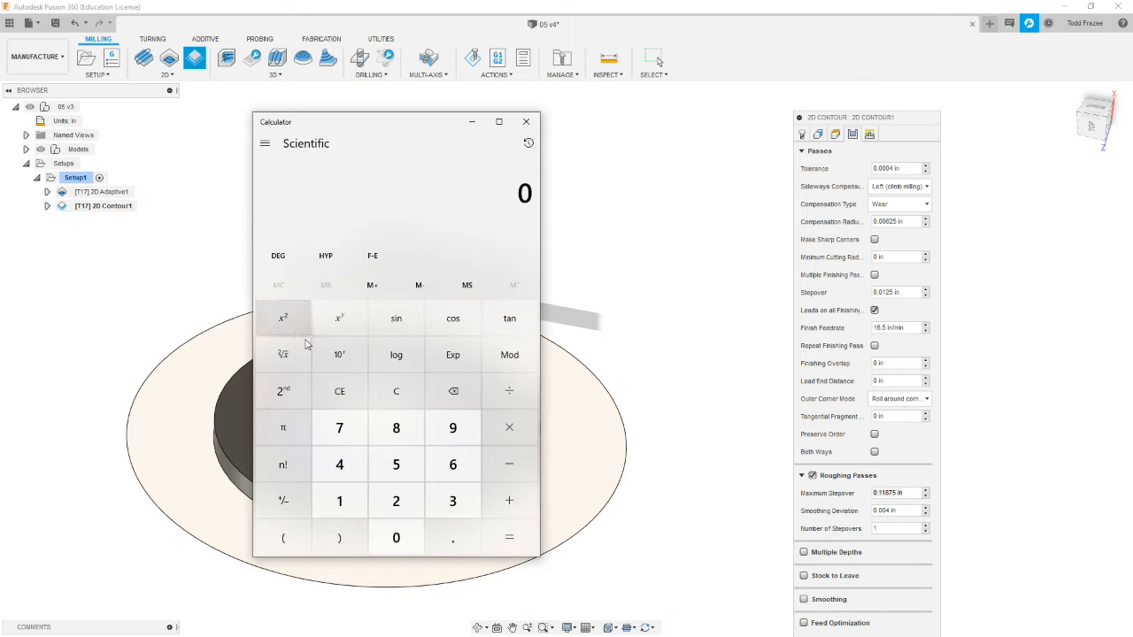
click(452, 529)
click(342, 501)
click(396, 501)
click(400, 474)
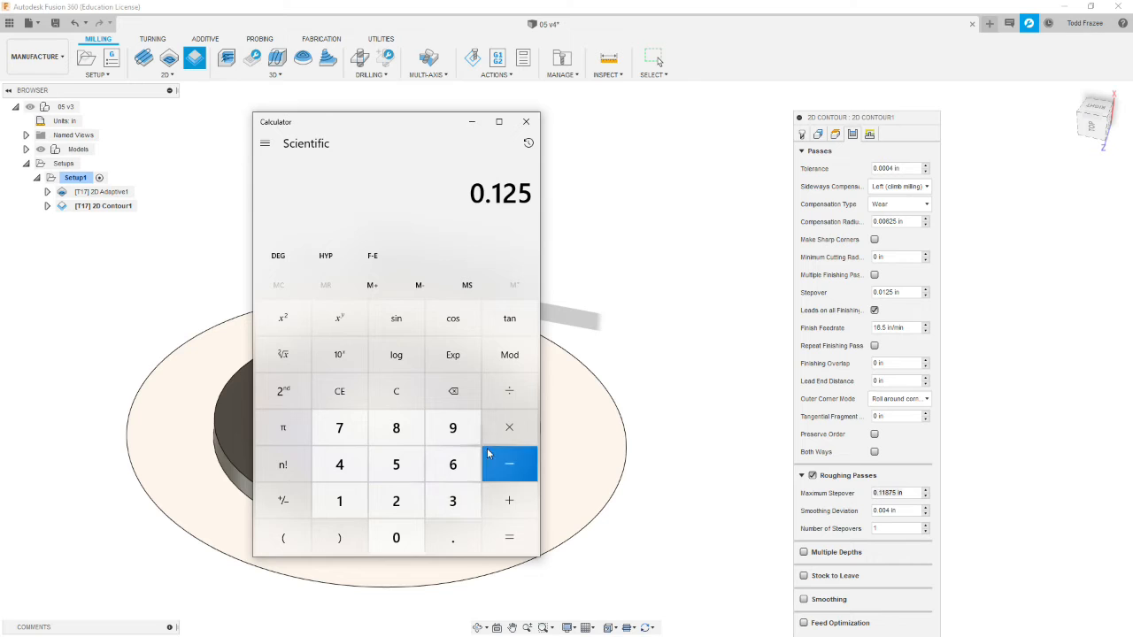
click(507, 428)
click(451, 536)
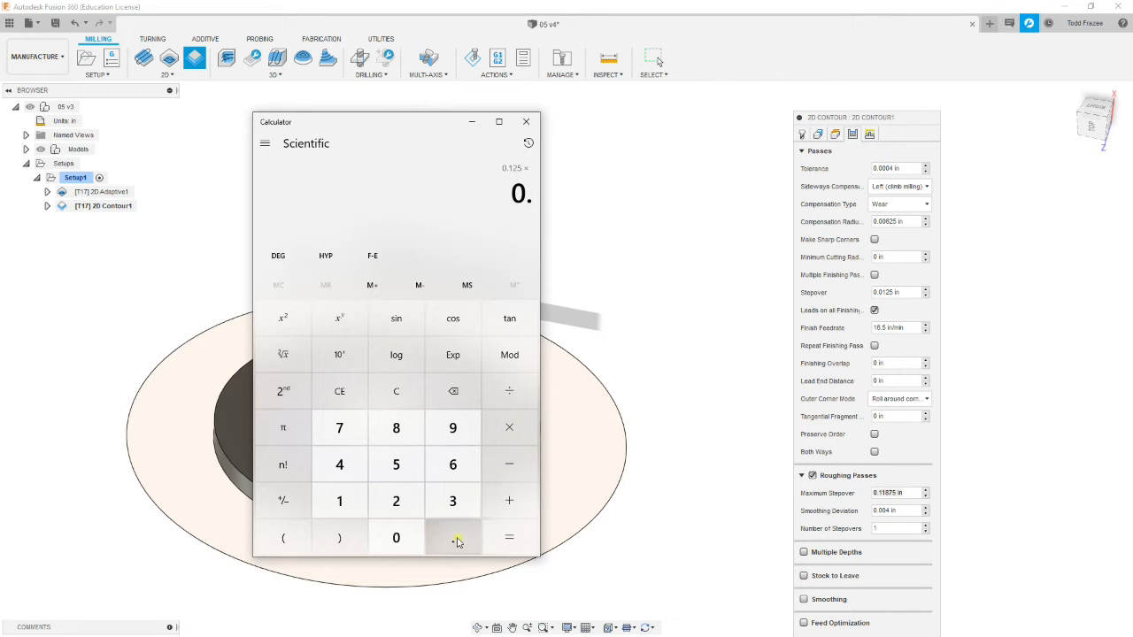
click(396, 429)
click(509, 536)
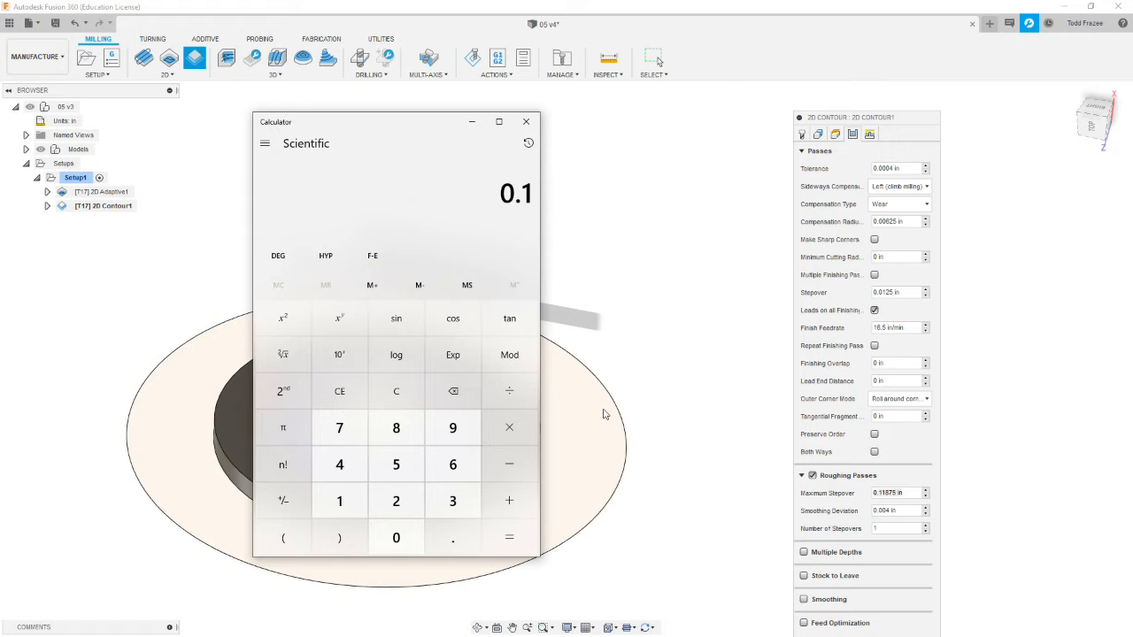
Step: Set the roughing passes' maximum stepover to .1 in and the number of stepovers to 2
click(910, 493)
drag(910, 493, 828, 499)
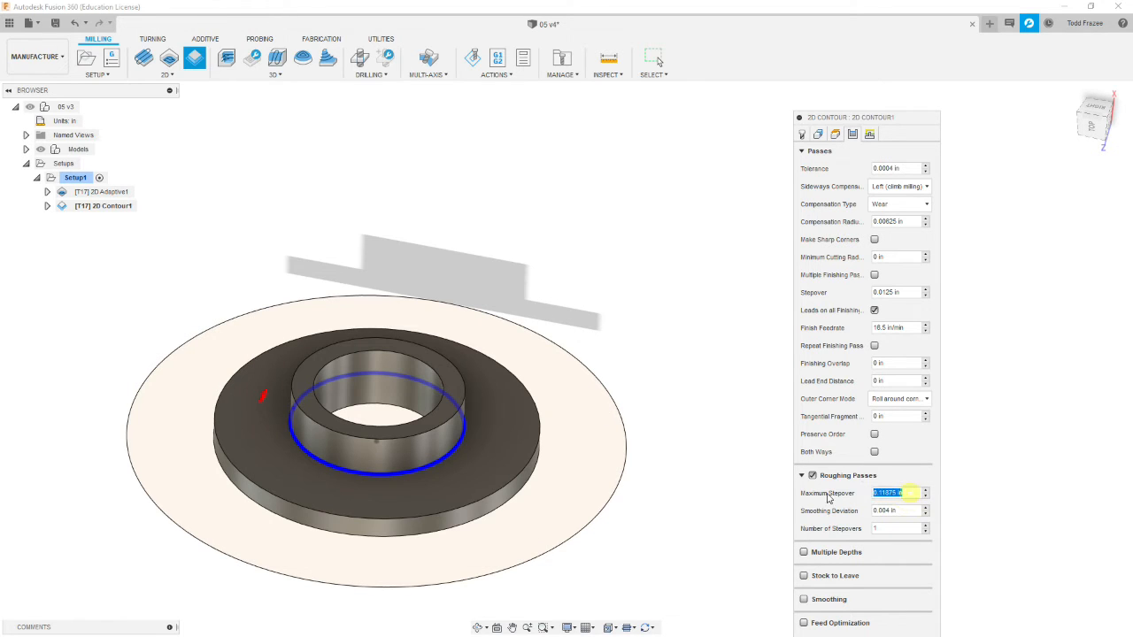
text(1)
click(925, 526)
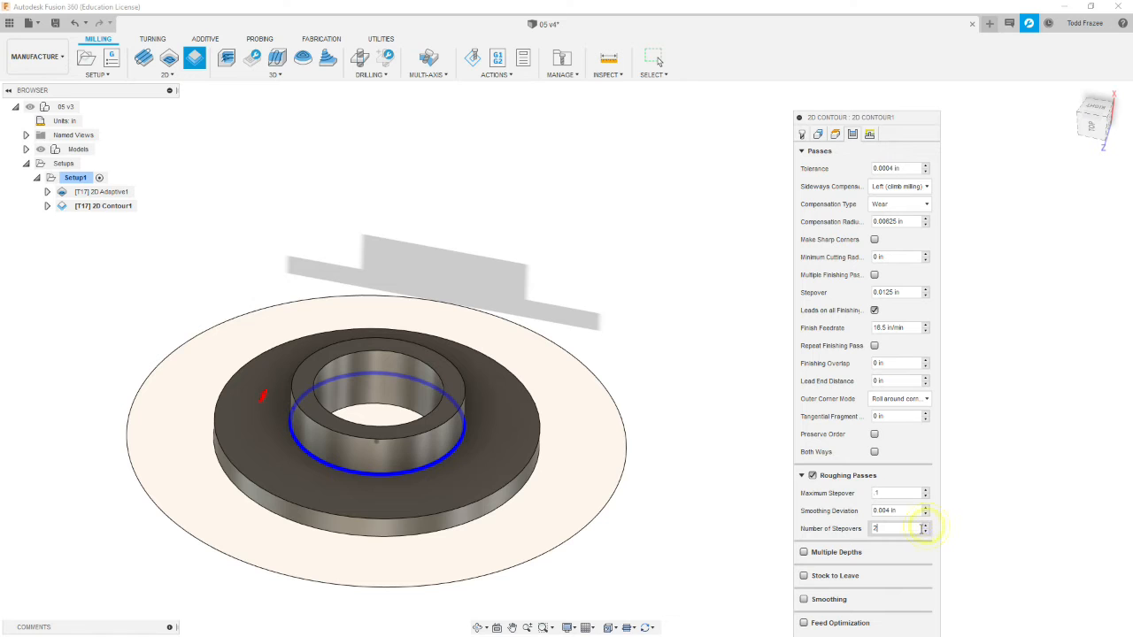
Step: Set the hub contour's number of stepovers to 3, enable smoothing, and set the finishing stepover to 0.005 in
click(926, 526)
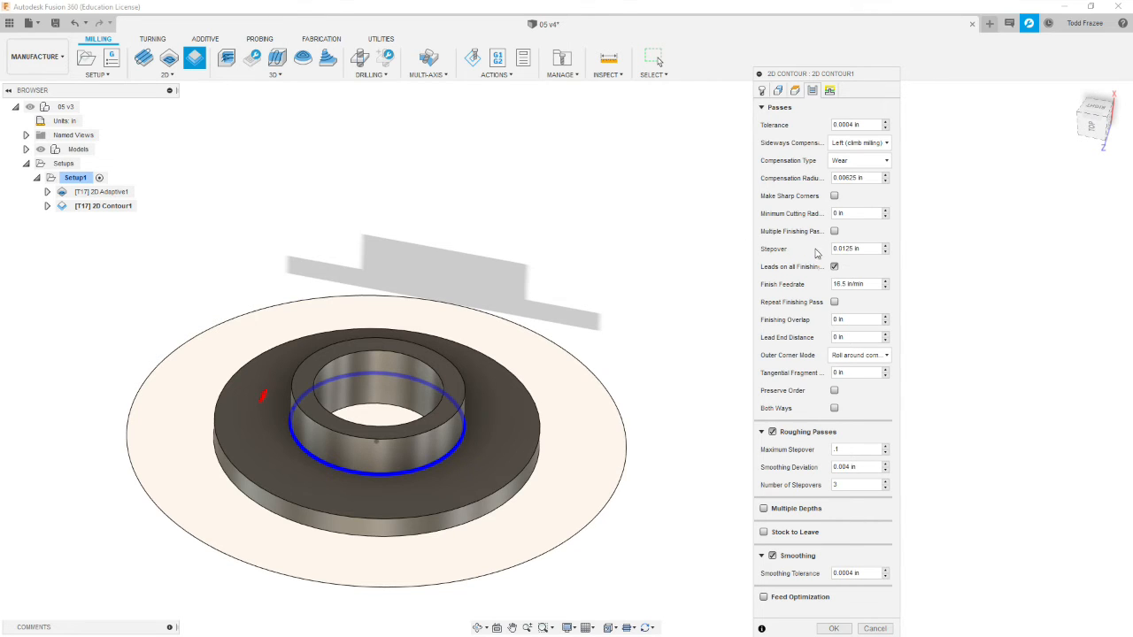
click(868, 249)
key(BackSpace)
Step: Set the hub contour's horizontal lead-in radius and linear lead-in distance to 0.07 in, vertical lead-in radius to 0, and complete the operation
click(829, 91)
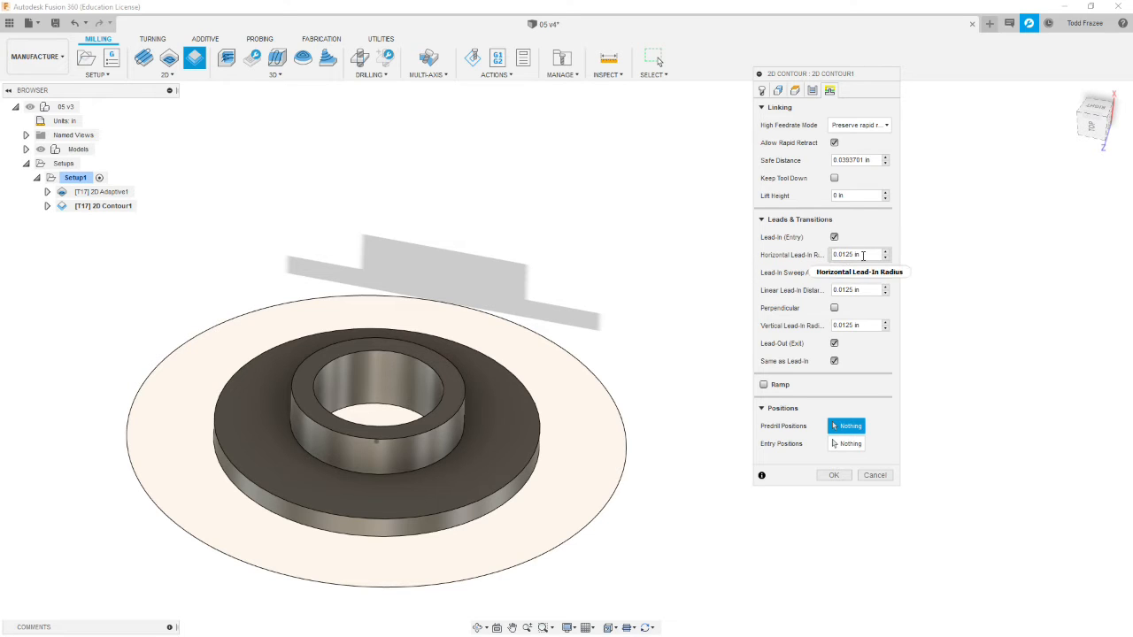
mouse_move(863, 255)
drag(863, 255, 844, 254)
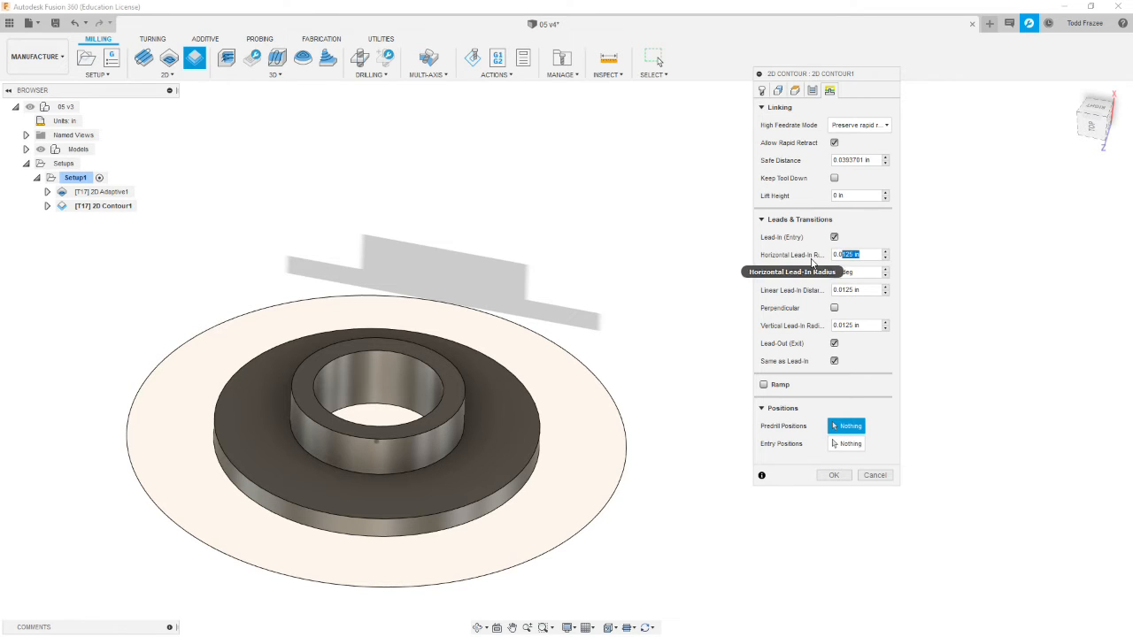
text(6)
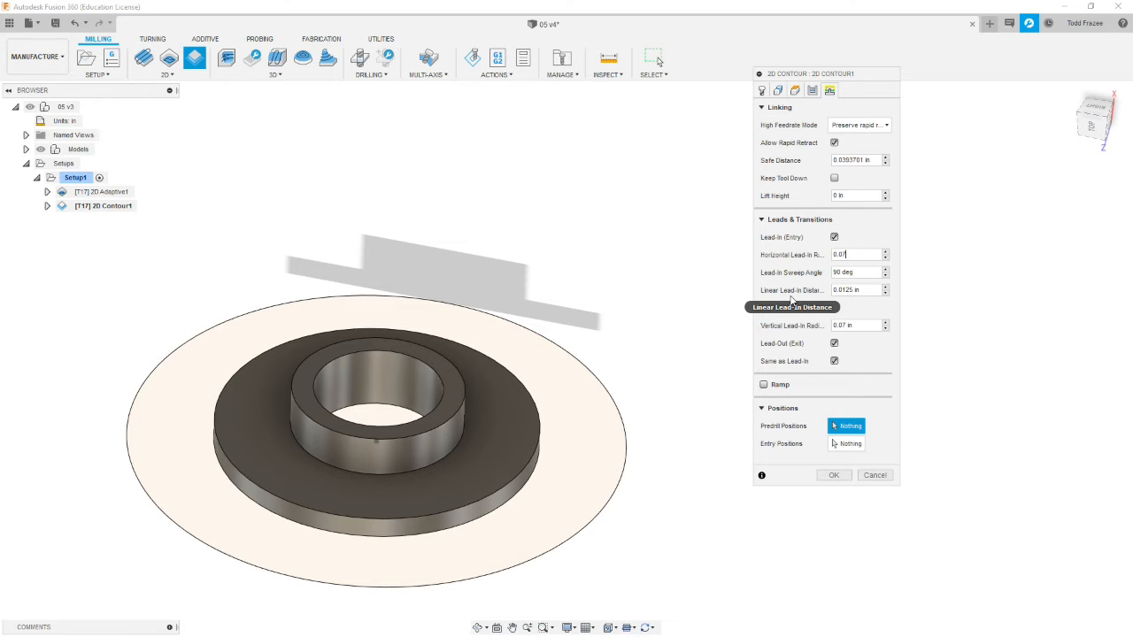
drag(862, 289, 842, 291)
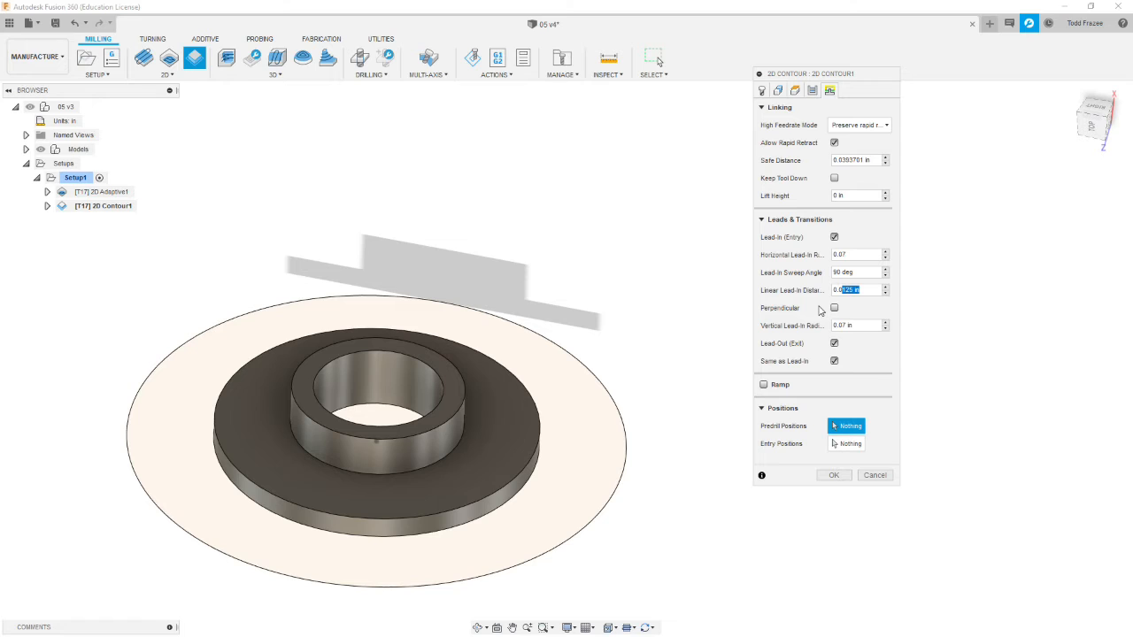
text(7)
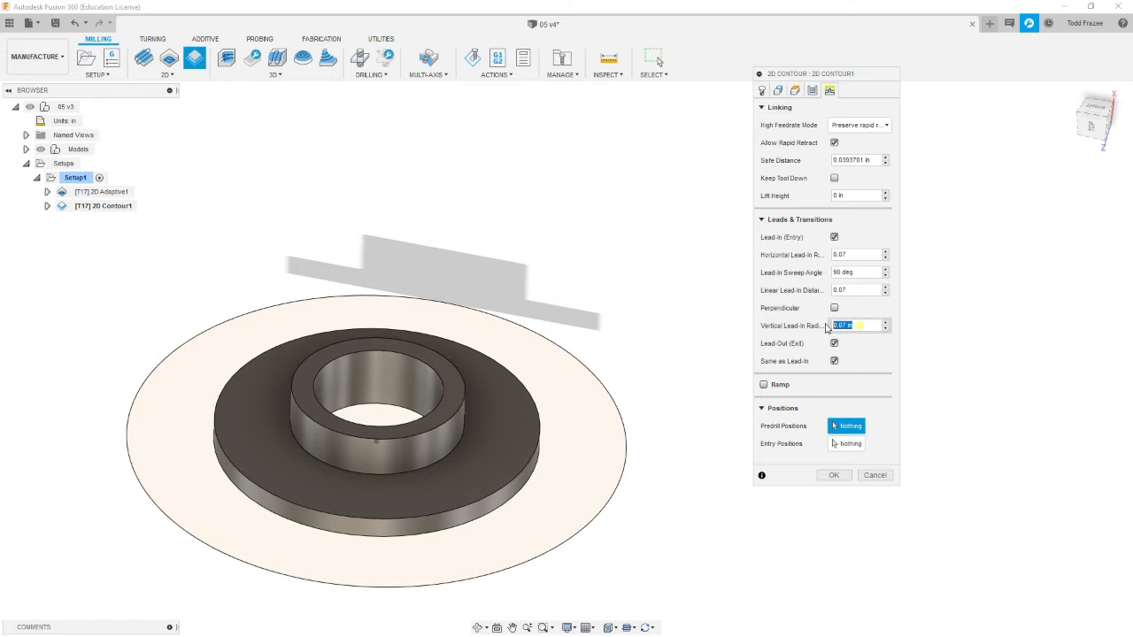
drag(857, 325, 818, 326)
text(0)
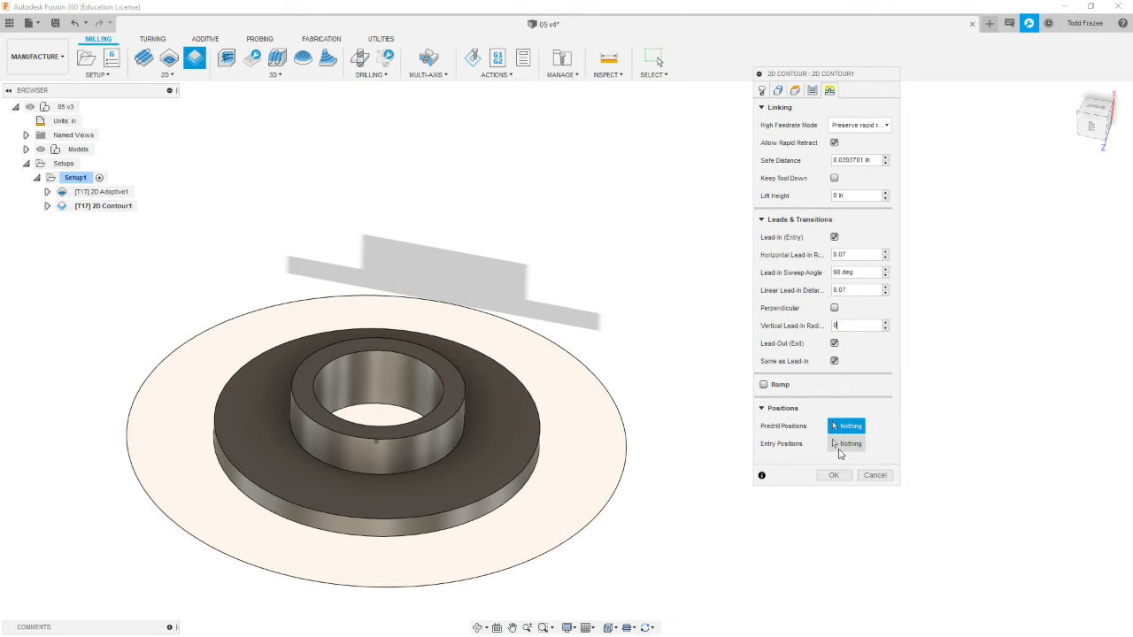
click(833, 475)
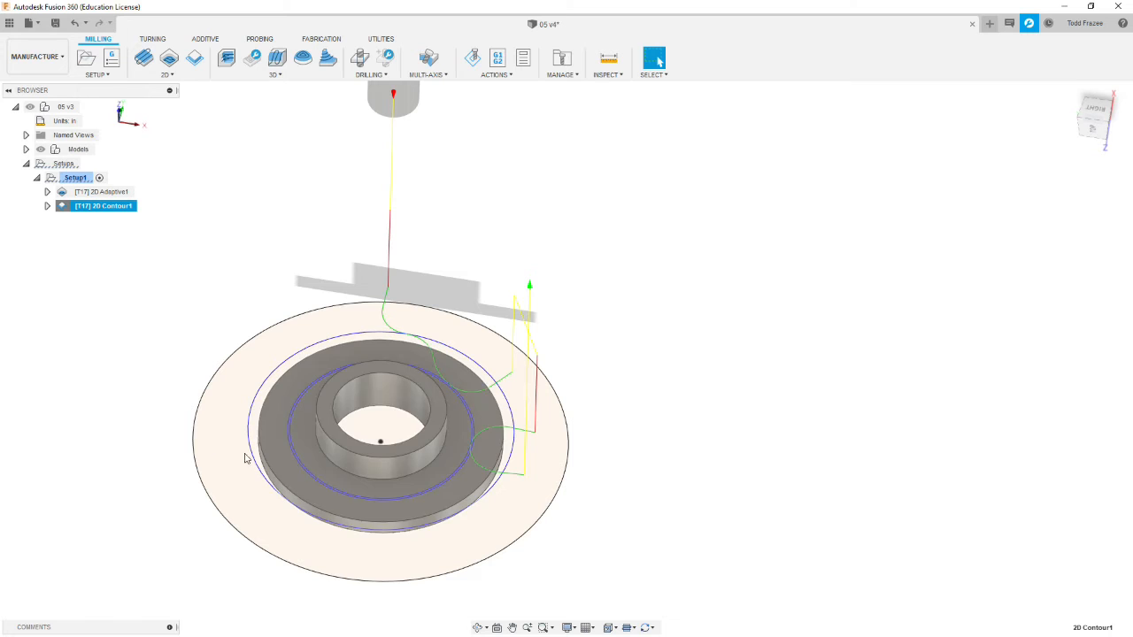
Step: Copy the 2D Contour1 operation and paste it into Setup1
click(699, 461)
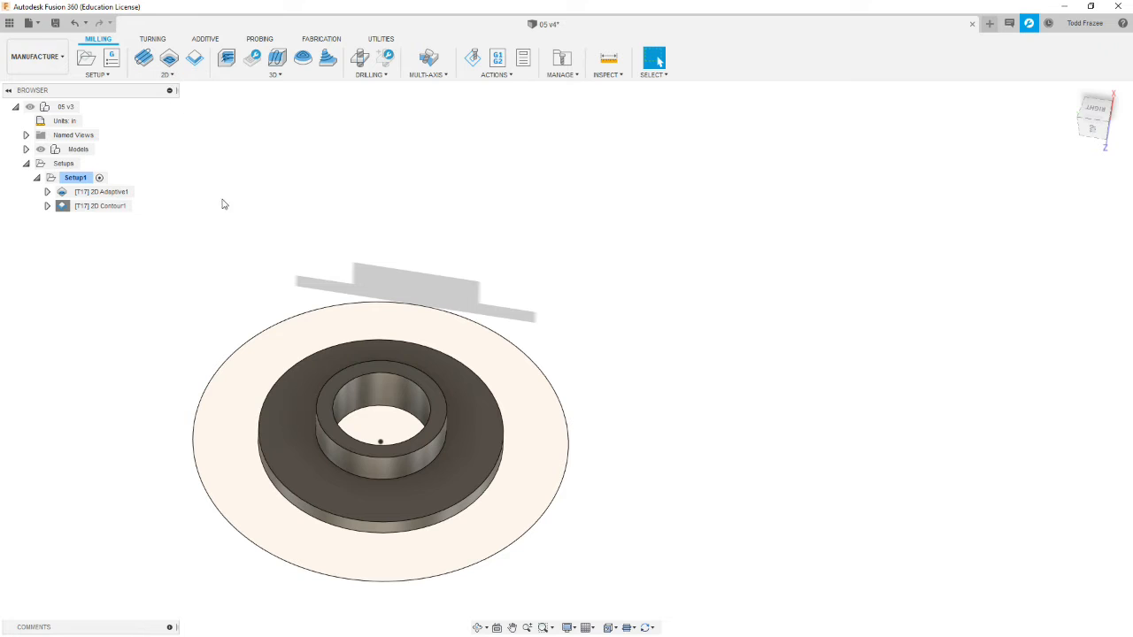
click(92, 205)
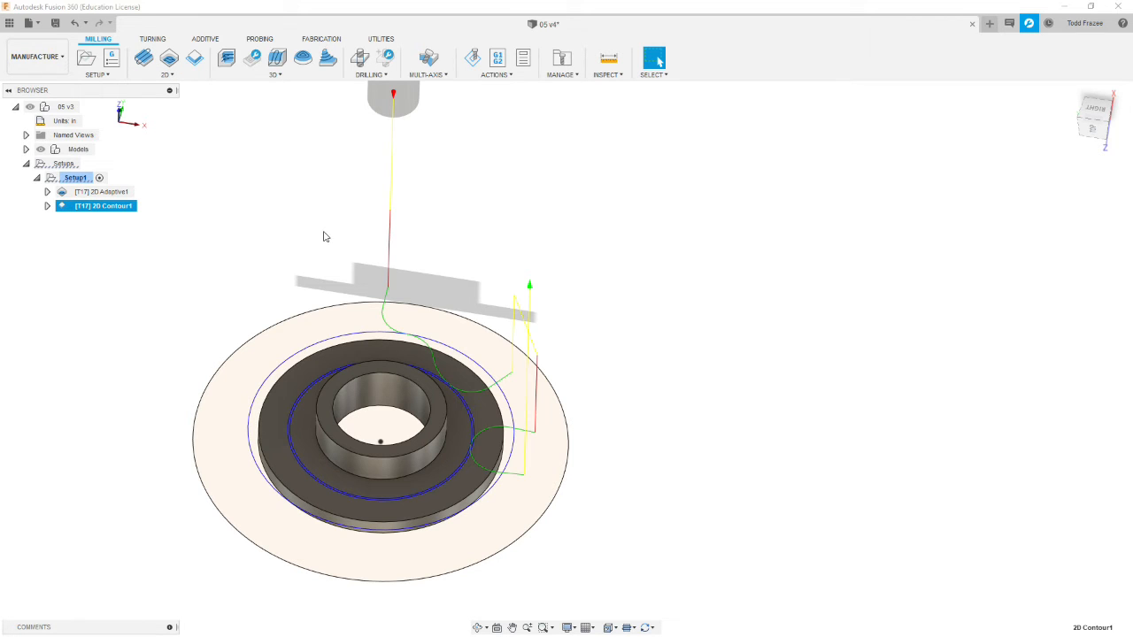
right_click(96, 210)
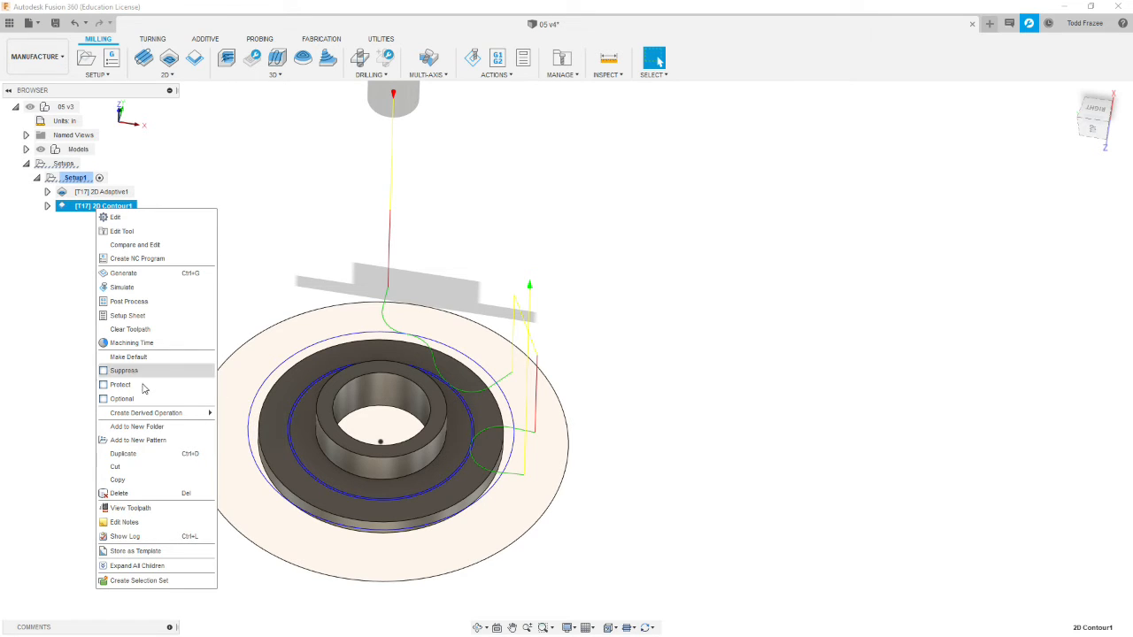
click(128, 479)
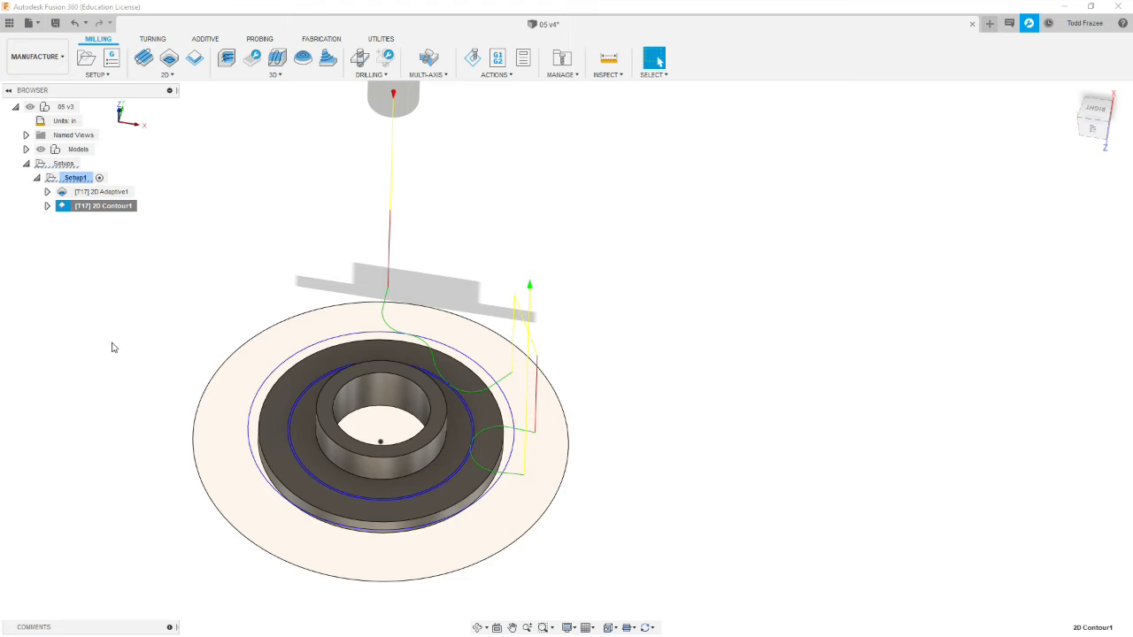
right_click(87, 179)
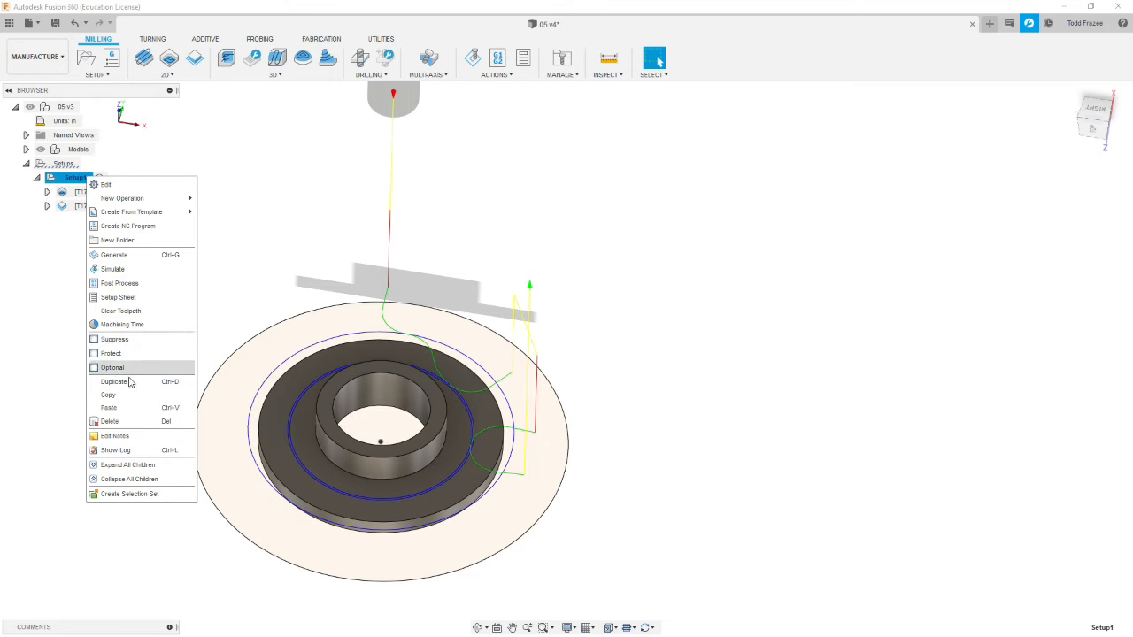
click(130, 408)
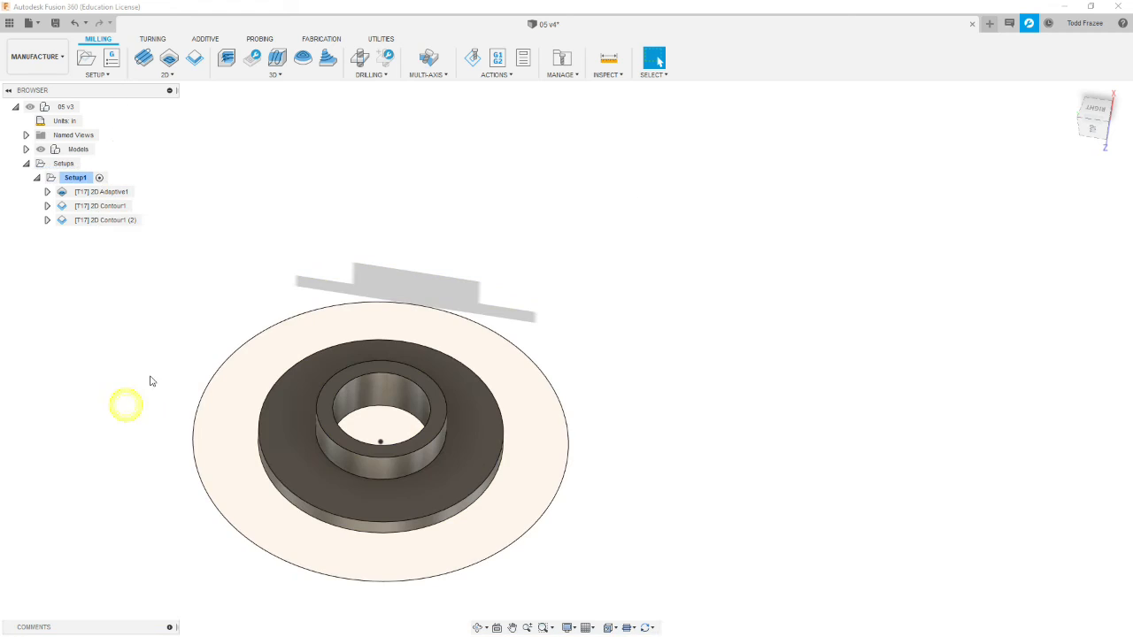
Step: Edit the pasted contour operation, replacing its geometry with the bore's bottom circular edge and flipping the cutting side to the inside
click(100, 222)
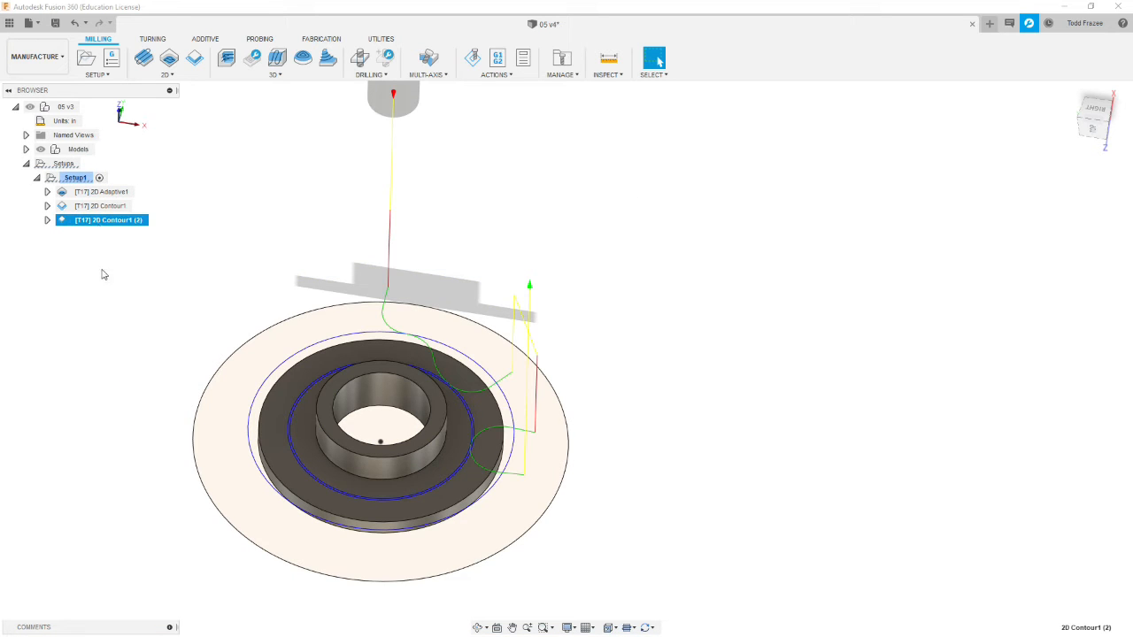
right_click(93, 226)
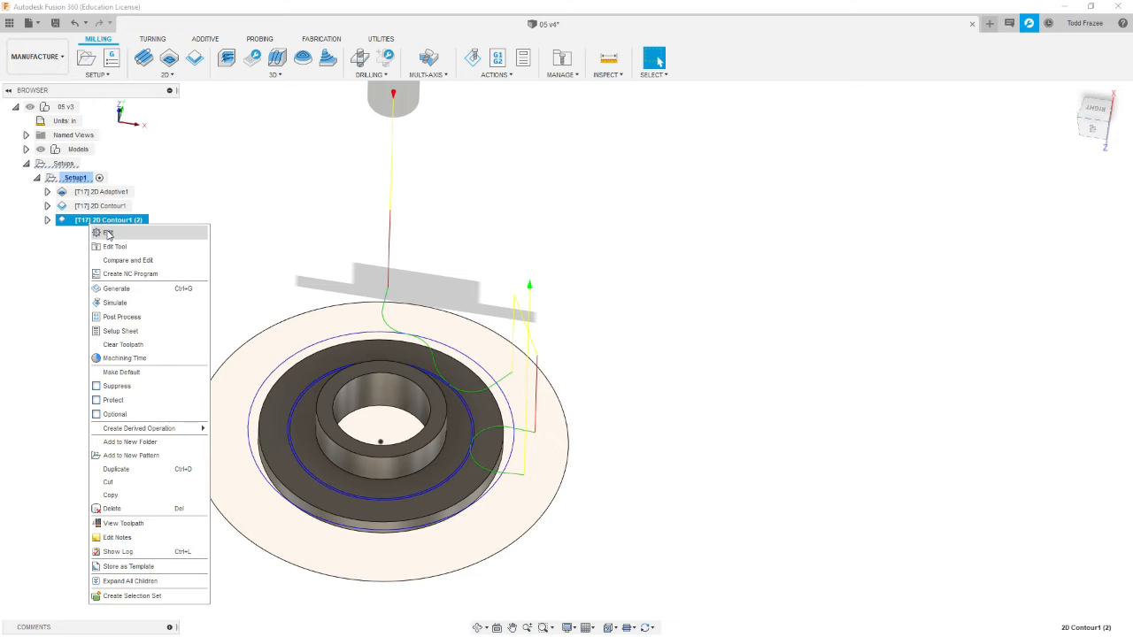
click(108, 233)
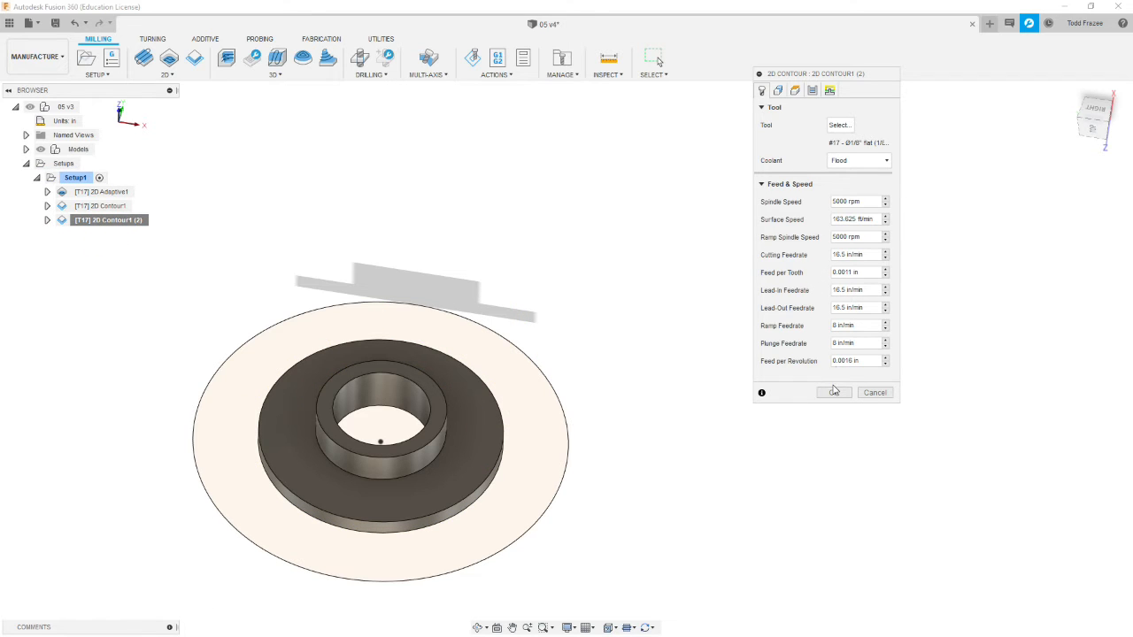
click(778, 92)
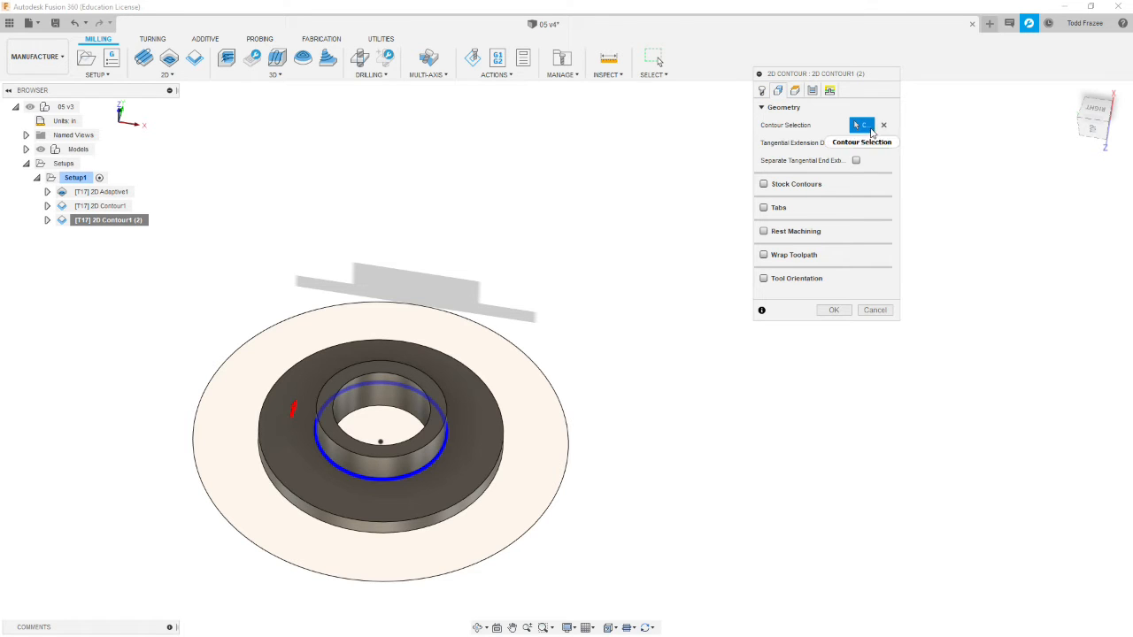
click(883, 129)
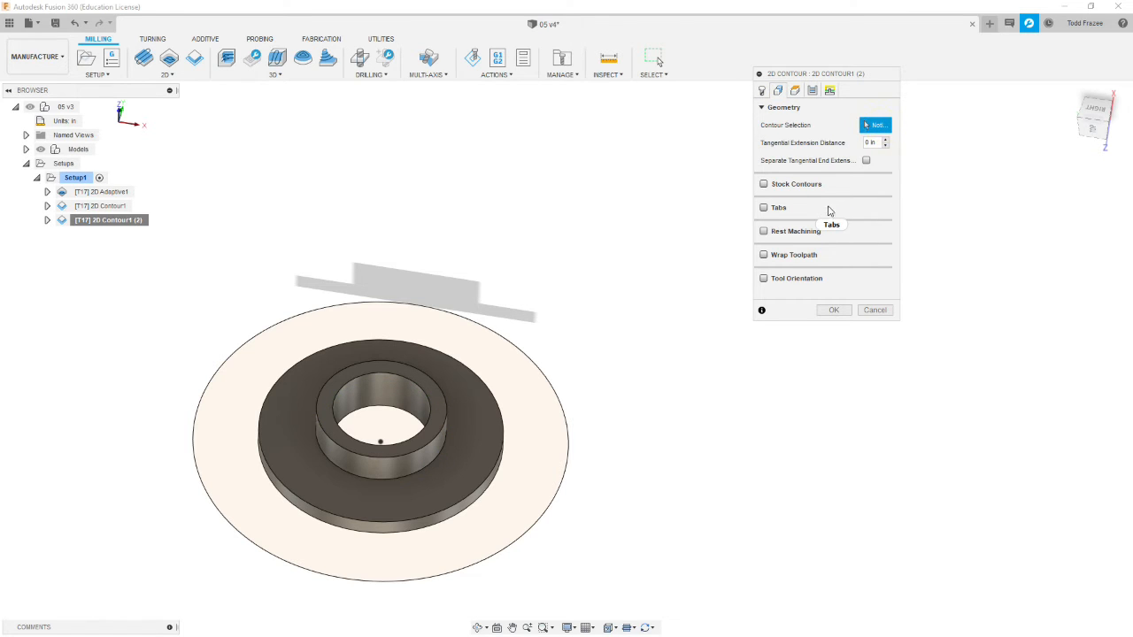
click(387, 413)
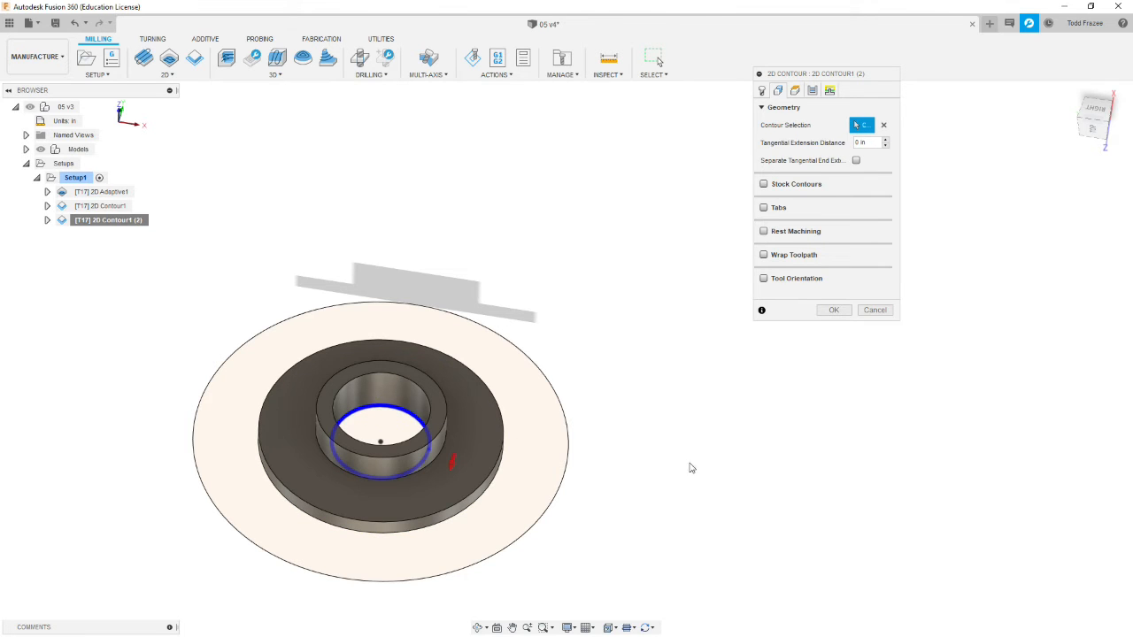
click(453, 466)
Step: Review the bore contour's heights, then set roughing passes to 0.03 in maximum stepover, 0.0004 in smoothing deviation and 1 stepover
click(795, 91)
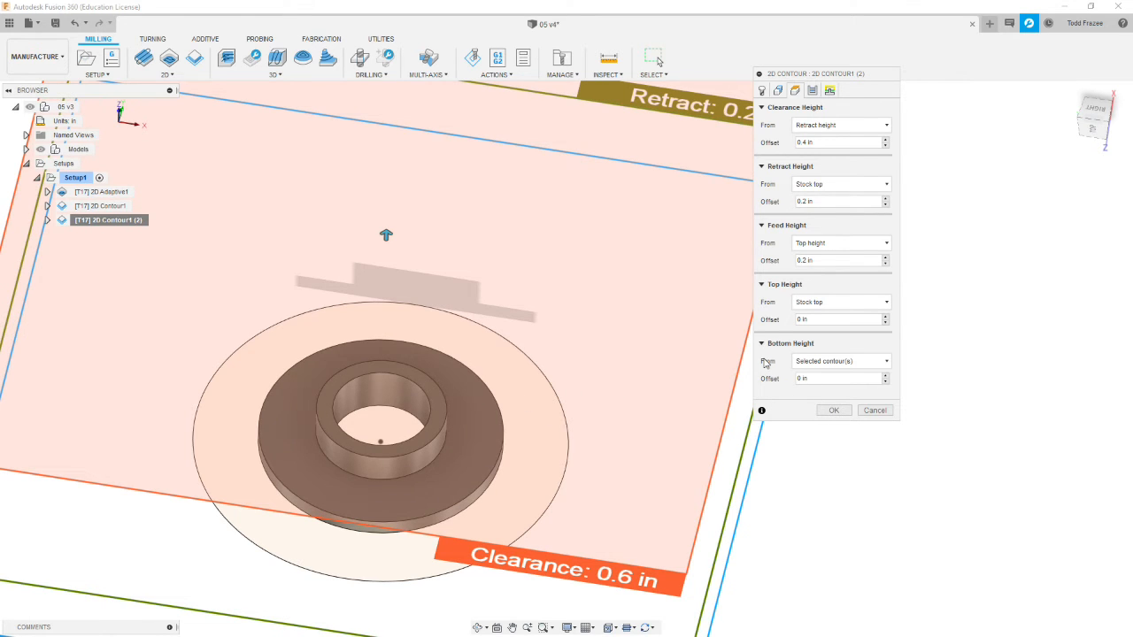
click(812, 90)
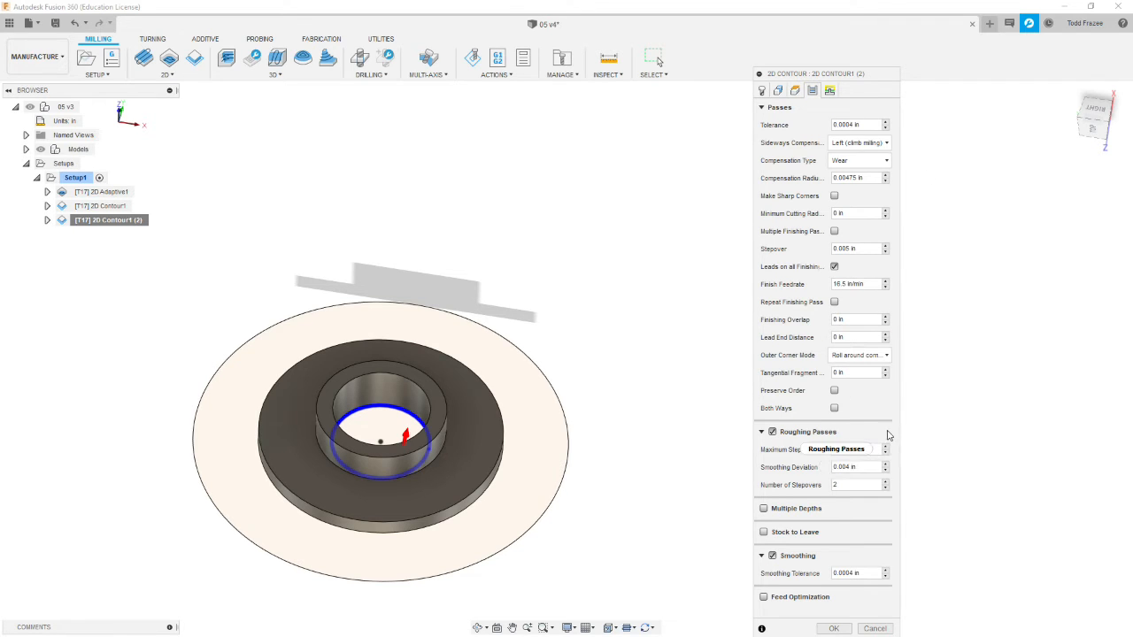
click(885, 487)
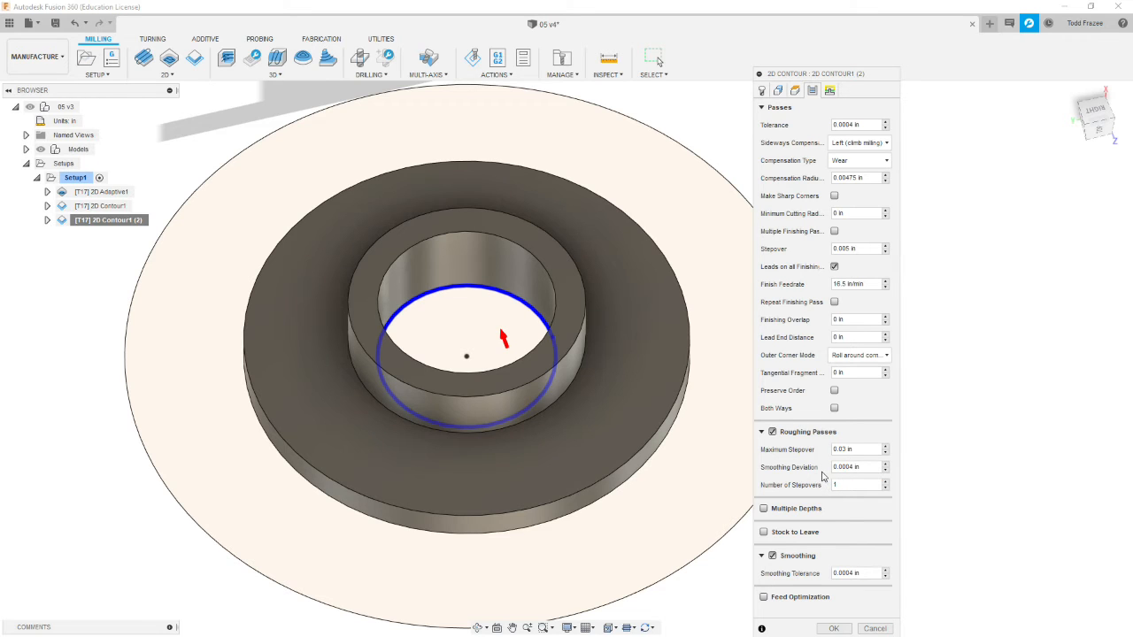
Step: Enable multiple depths for the bore contour with a .03 in maximum roughing stepdown and 1 finishing stepdown of .005 in
click(764, 509)
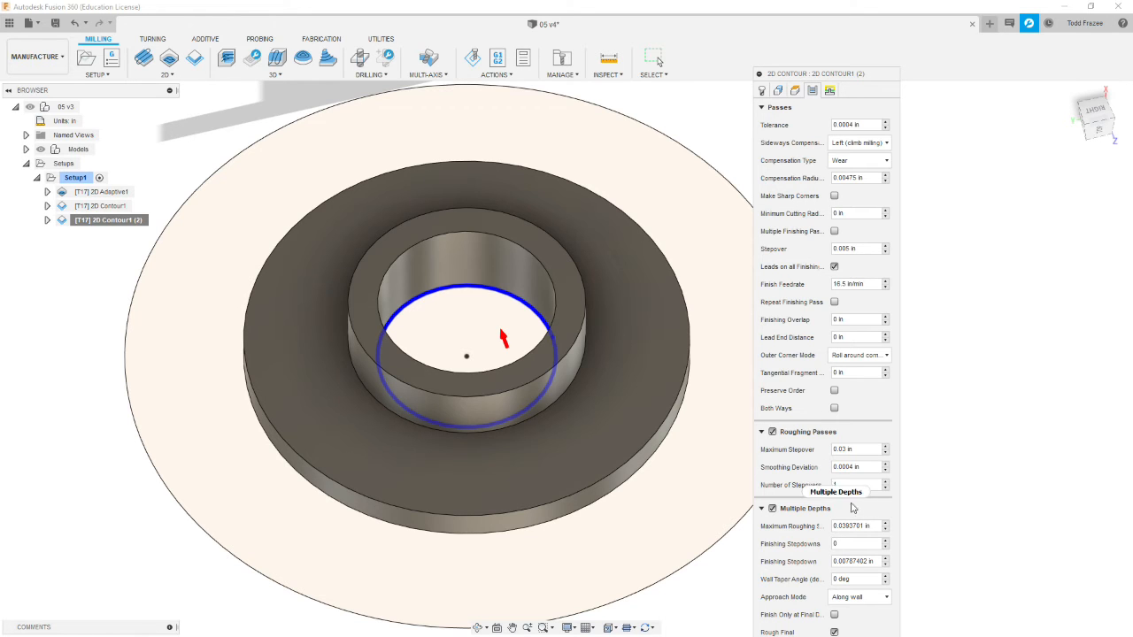
drag(894, 89, 860, 38)
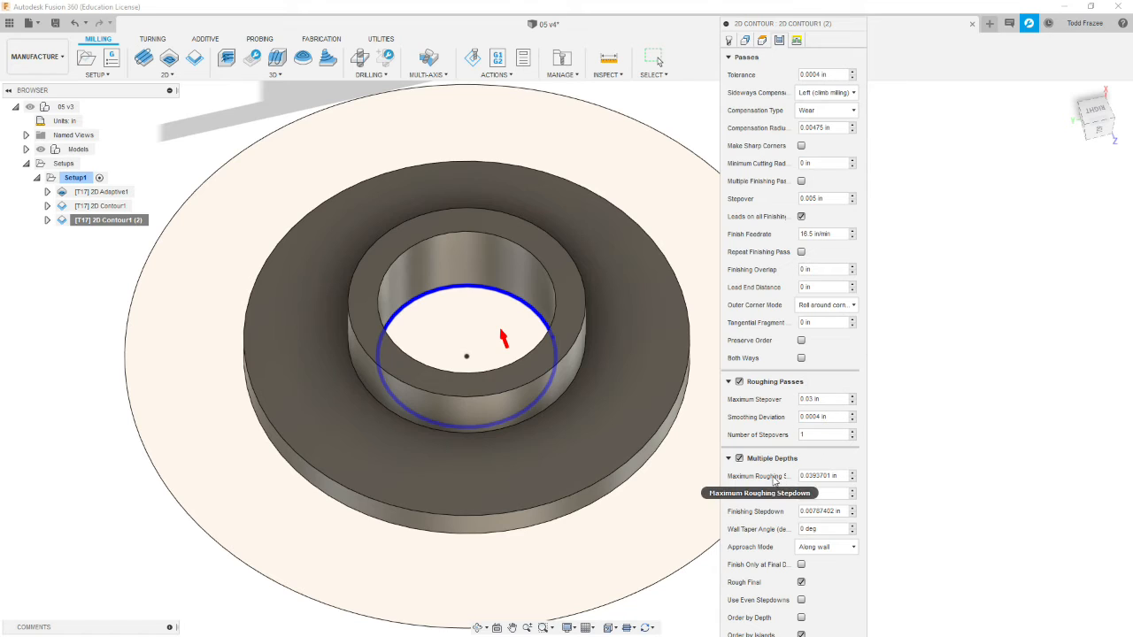
drag(842, 477, 778, 493)
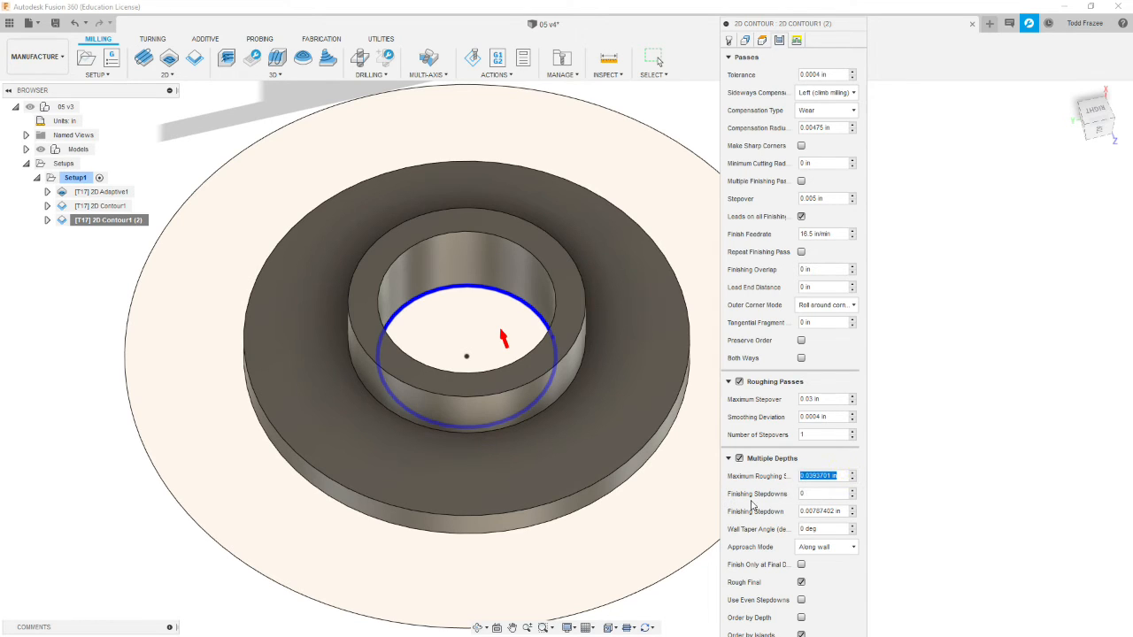
text(.03)
key(Tab)
key(Tab)
text(.00)
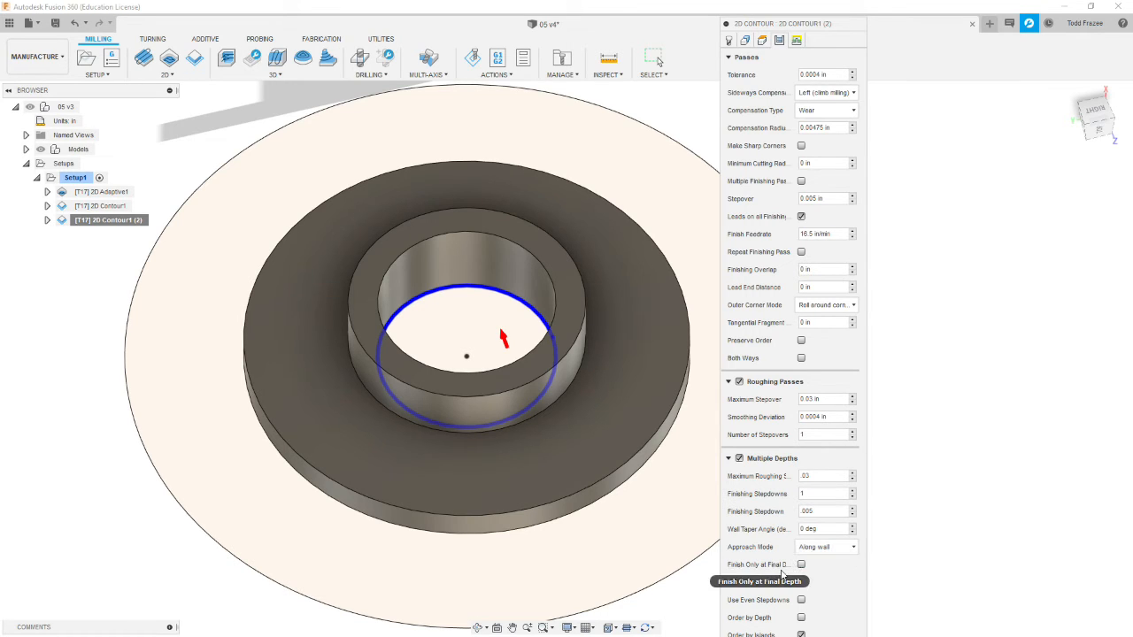
Step: Enable finishing only at final depth and even stepdowns for the bore contour's multiple depths
click(801, 565)
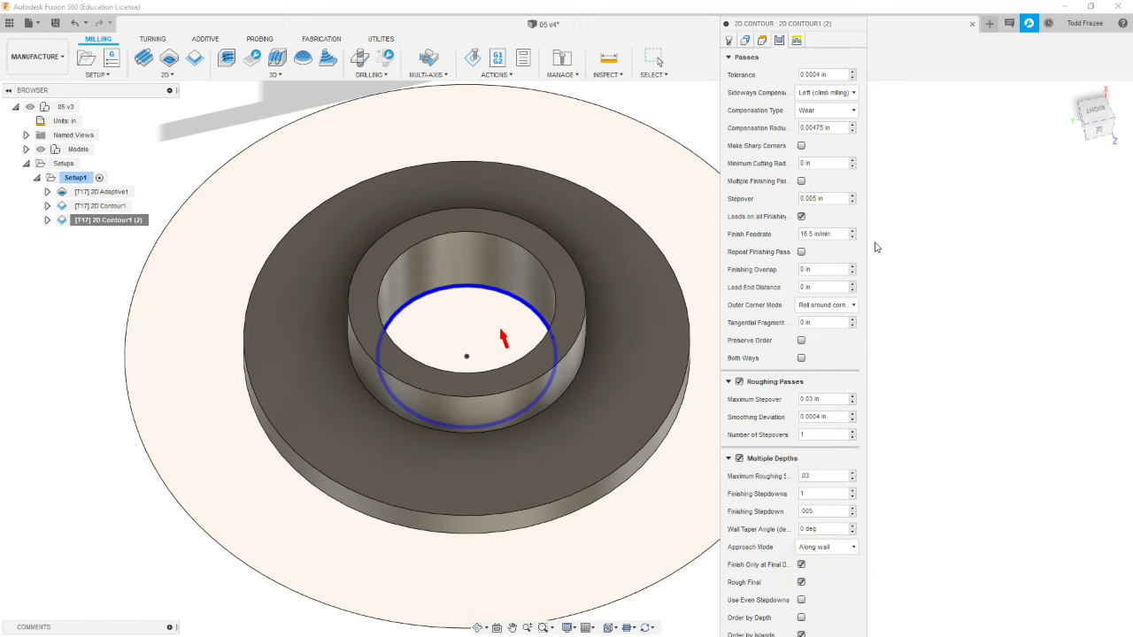
drag(855, 30, 848, 14)
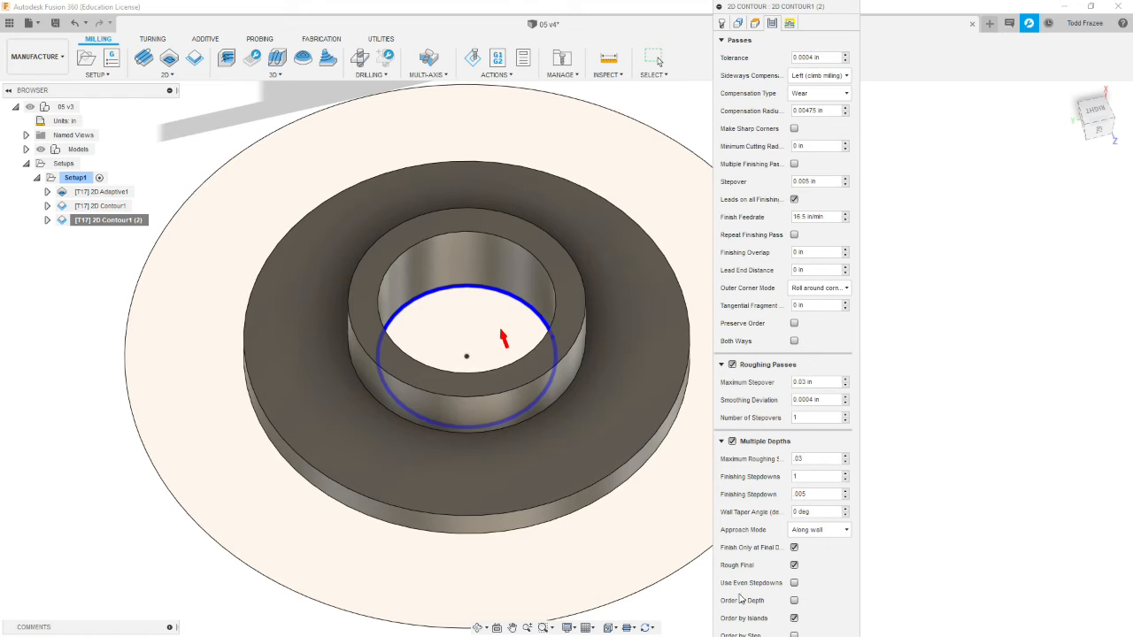
click(794, 583)
click(721, 441)
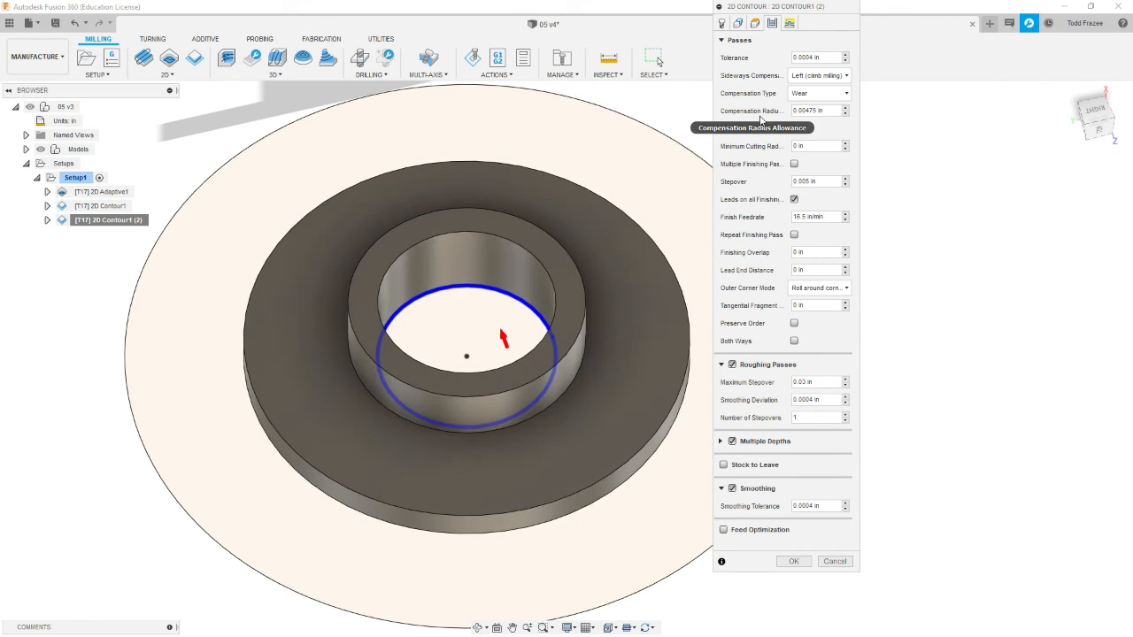
Step: Set the bore contour's horizontal lead-in radius and linear lead-in distance to 0.01 in, keep vertical radius at 0, and generate the toolpath
click(786, 24)
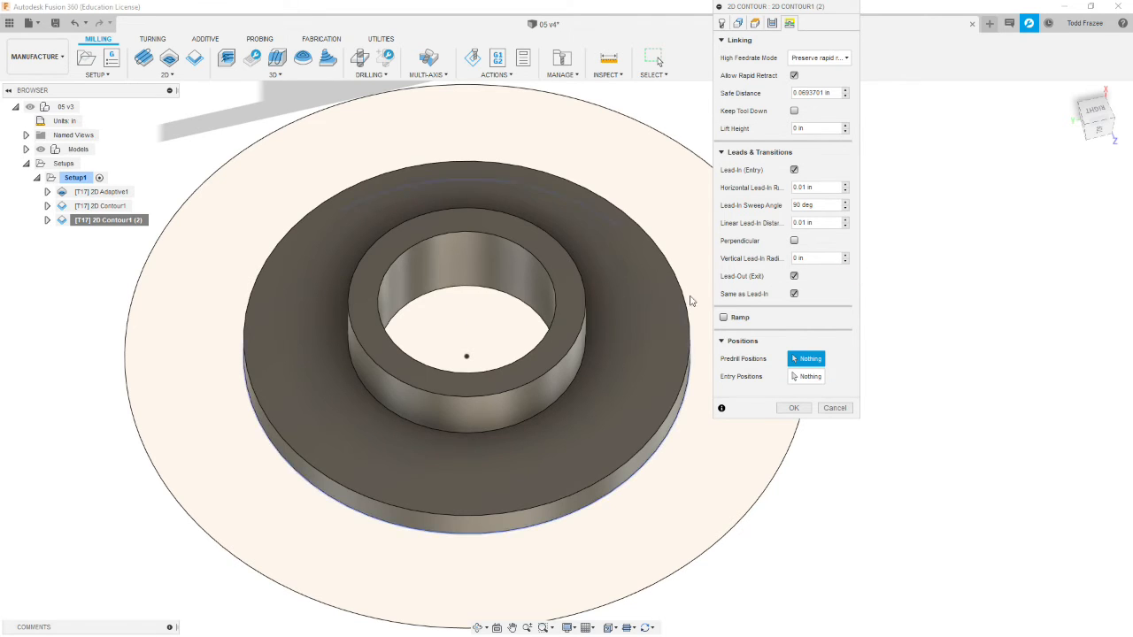
click(812, 258)
click(838, 288)
click(839, 284)
click(802, 409)
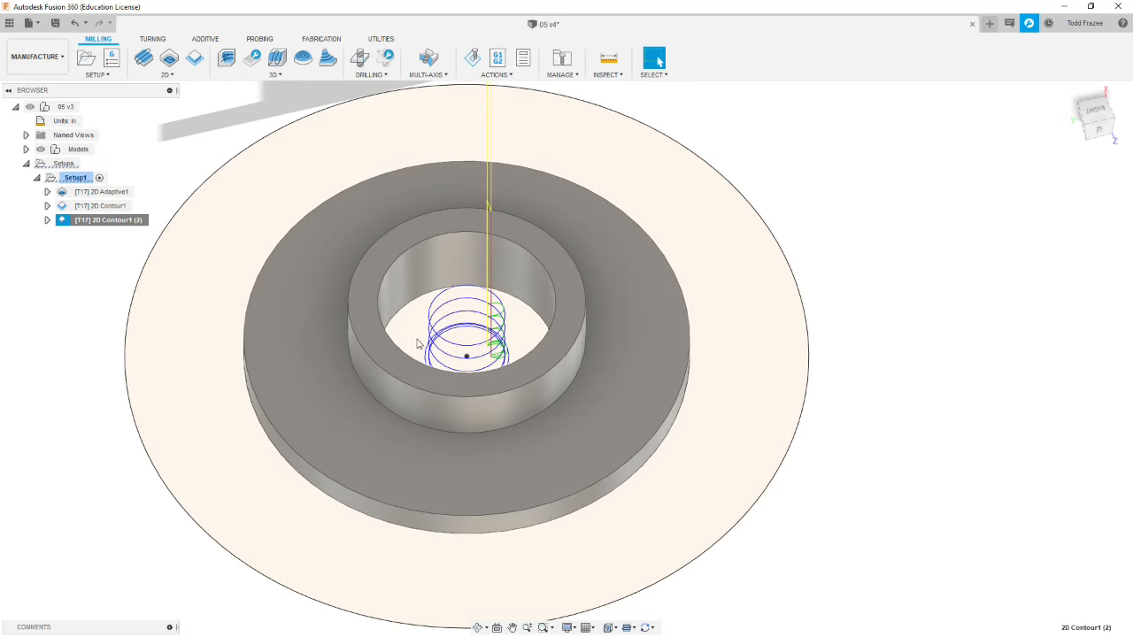
Step: Examine the bore contour's toolpath, including its depth passes and lead-in moves inside the hole, and select the operation
shift+middle_drag(489, 294, 520, 324)
scroll(496, 336, up, 5)
scroll(456, 345, down, 10)
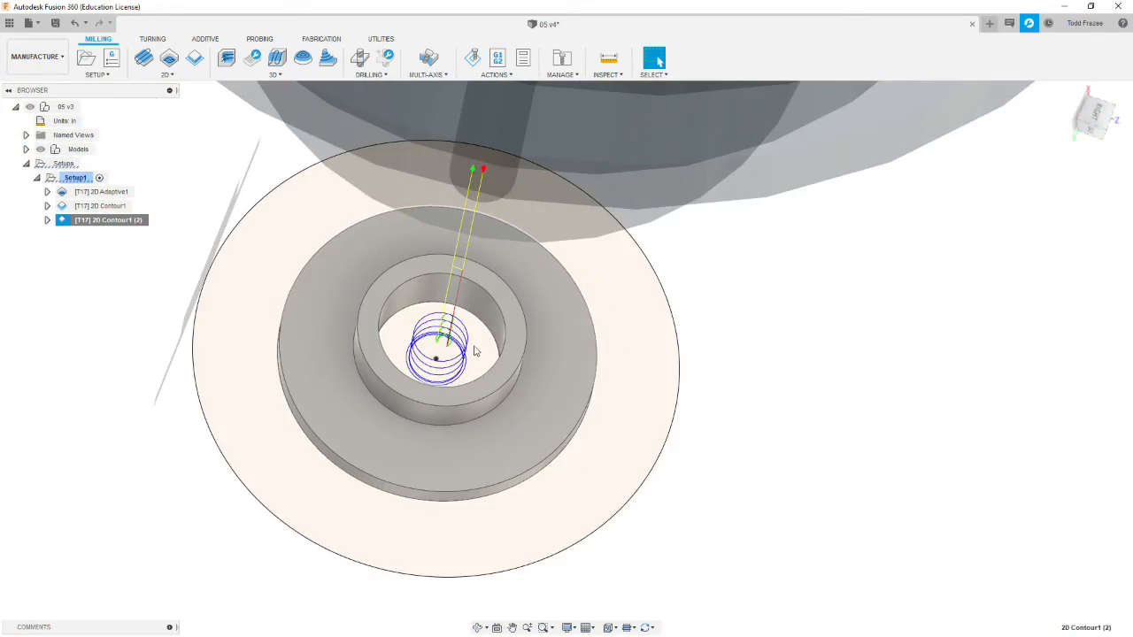
scroll(475, 351, down, 5)
shift+middle_drag(476, 351, 512, 300)
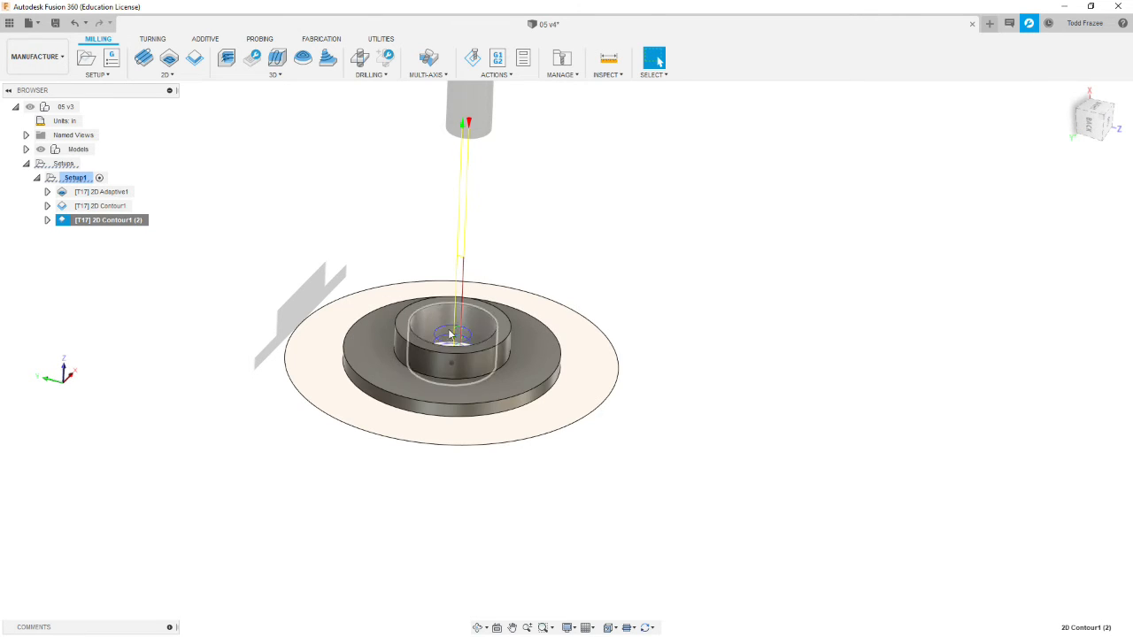
click(95, 221)
click(63, 221)
click(63, 223)
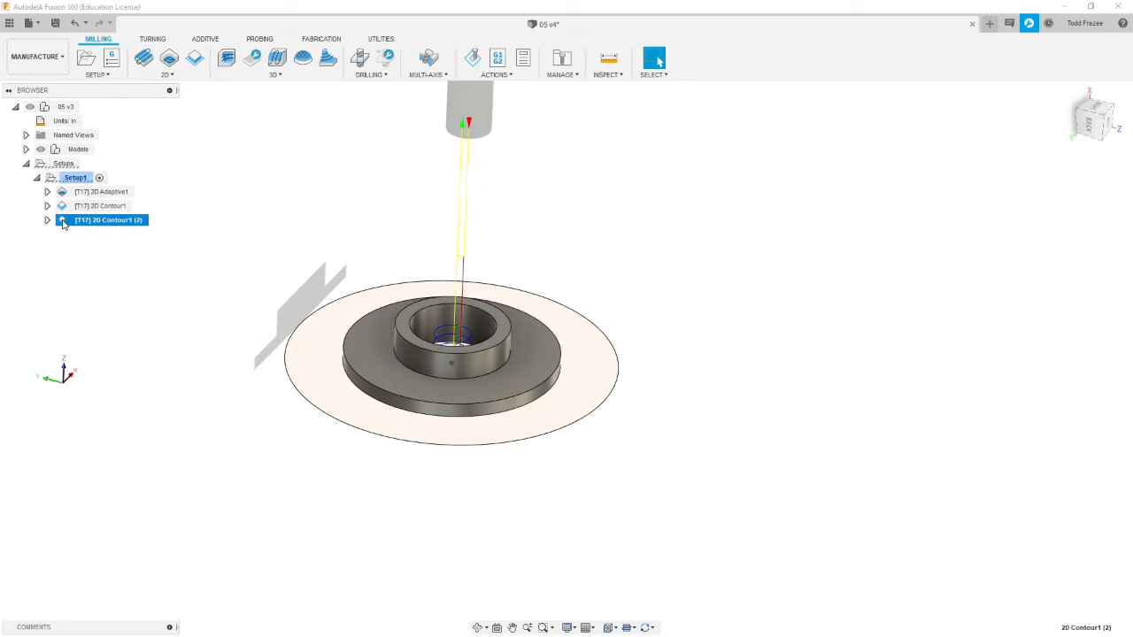
Step: Copy the bore contour operation and paste the duplicate into Setup1
right_click(63, 224)
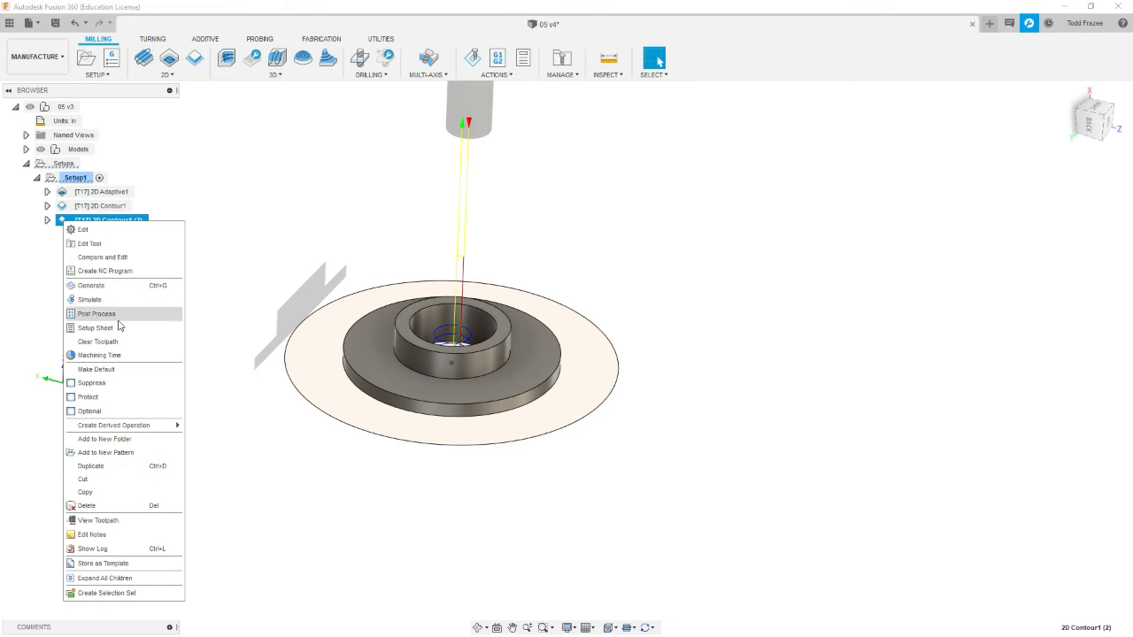
click(85, 492)
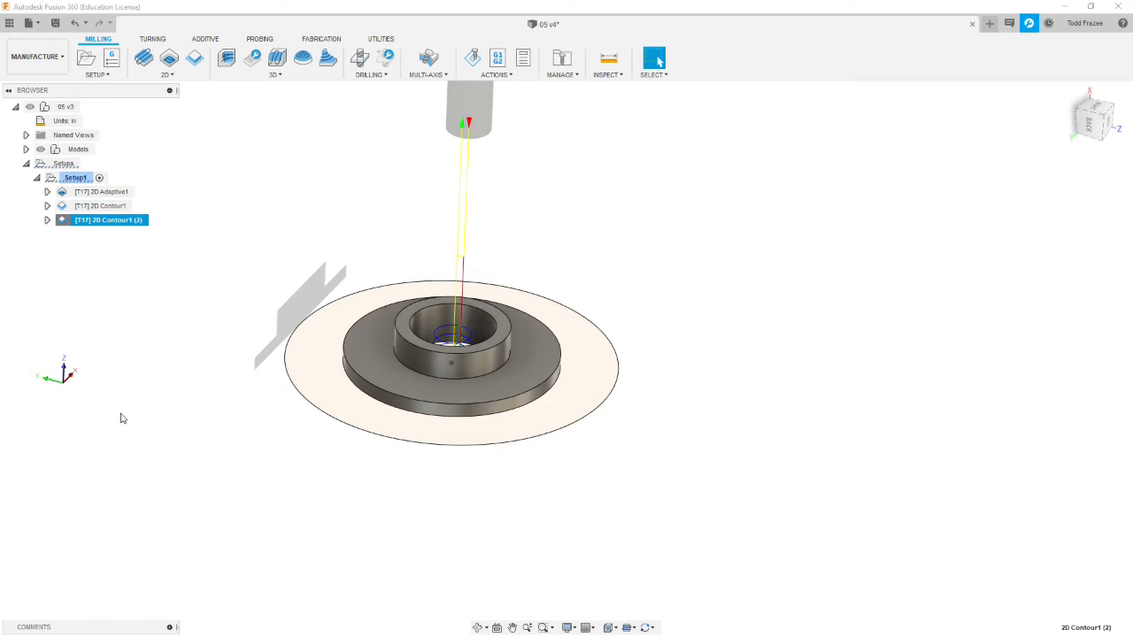
click(78, 178)
right_click(77, 236)
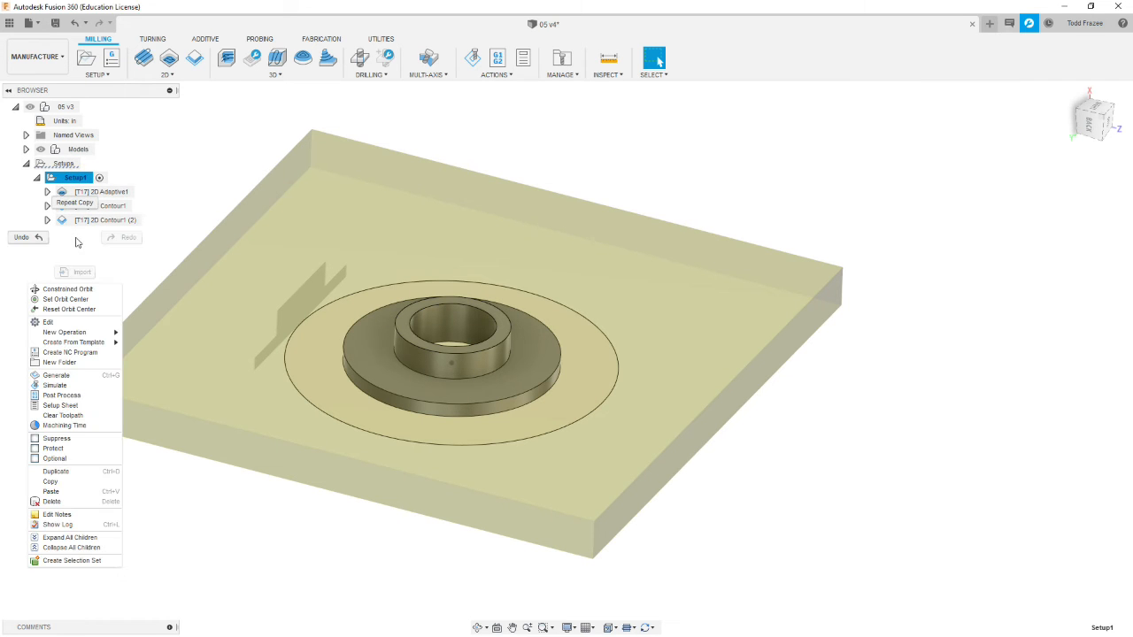
click(75, 491)
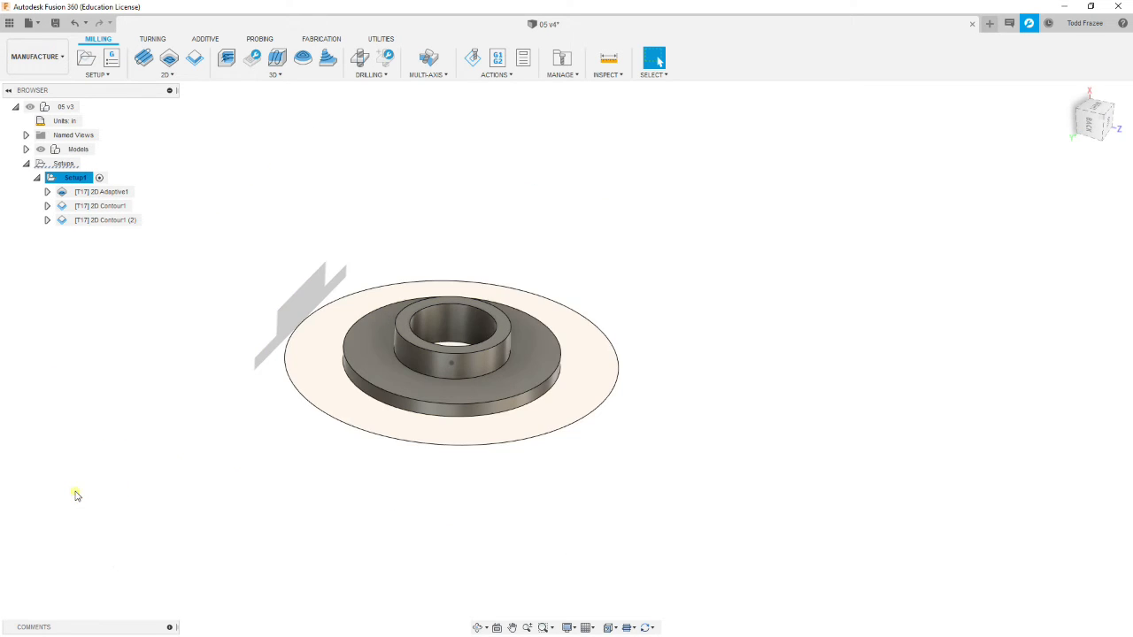
click(146, 428)
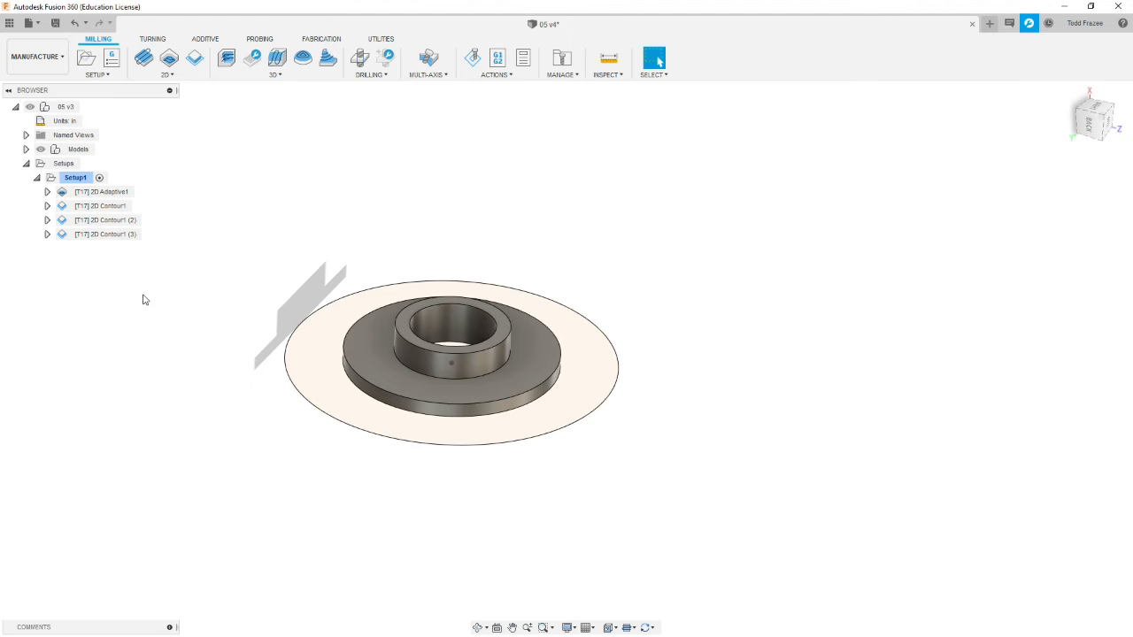
Step: Edit the pasted contour, clear its bore selection, and select the flange's lower outer edge as the contour to machine
click(101, 235)
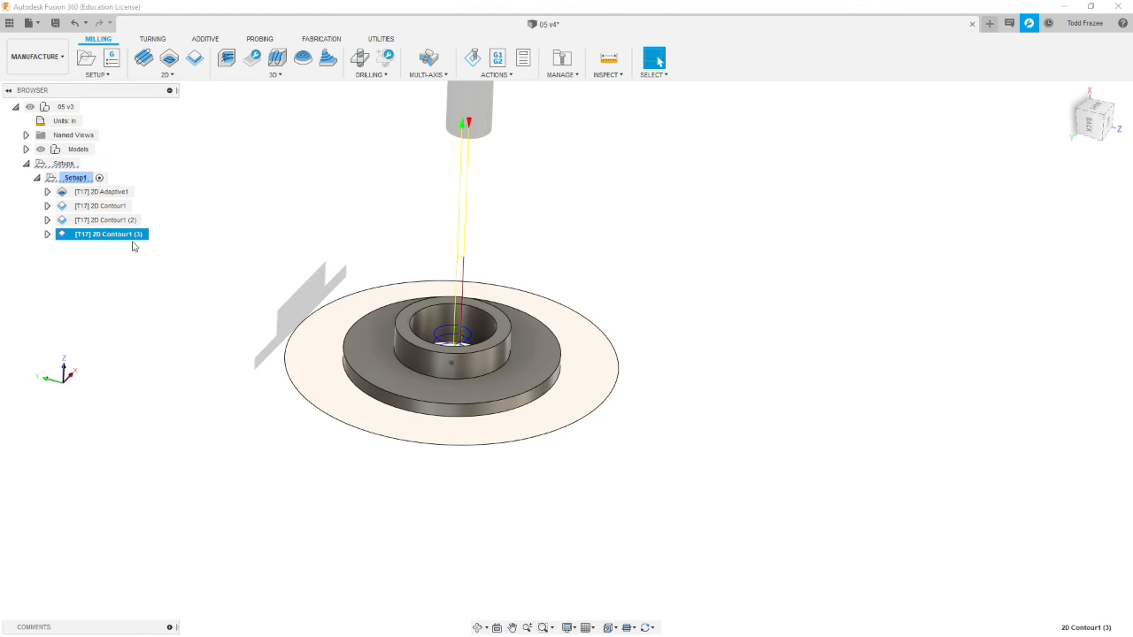
right_click(85, 235)
click(119, 248)
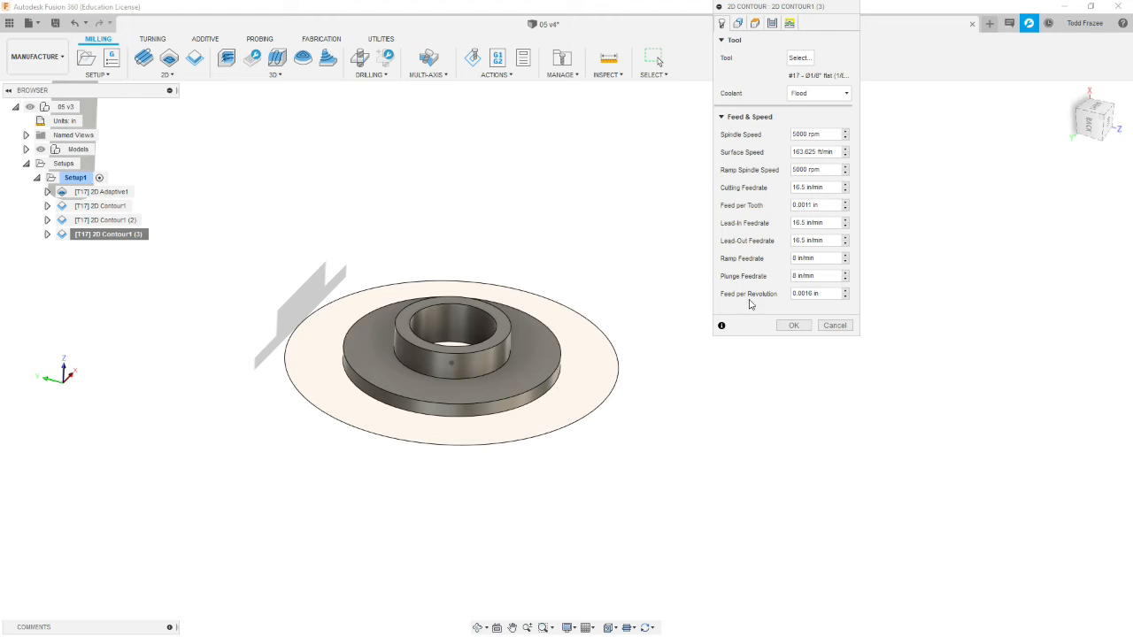
click(738, 23)
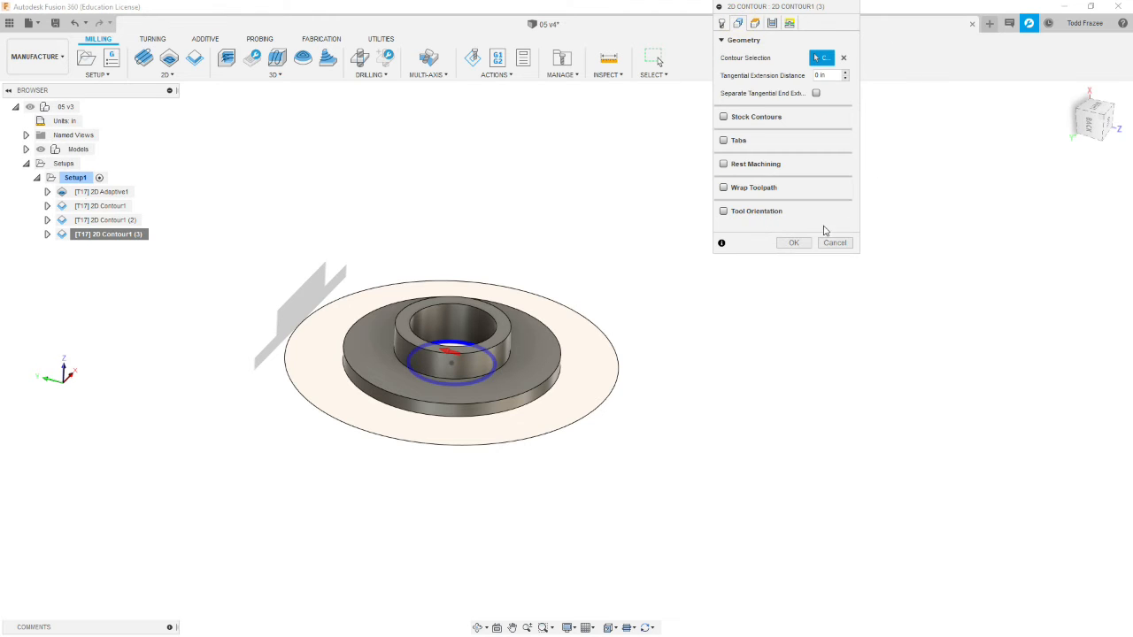
click(843, 57)
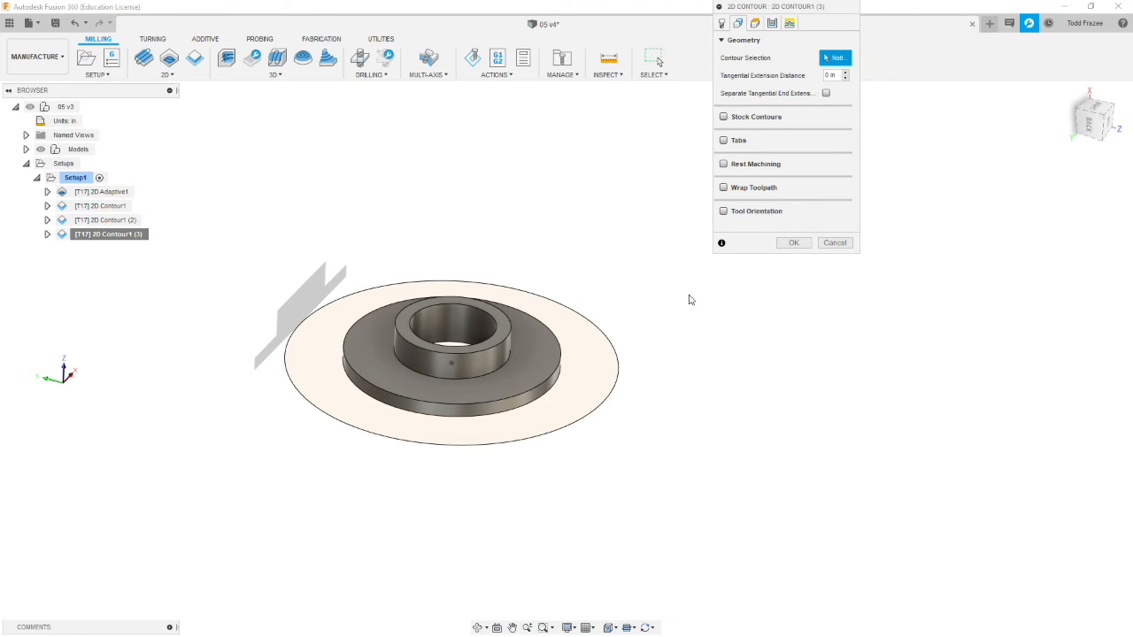
click(412, 413)
shift+middle_drag(500, 171, 479, 211)
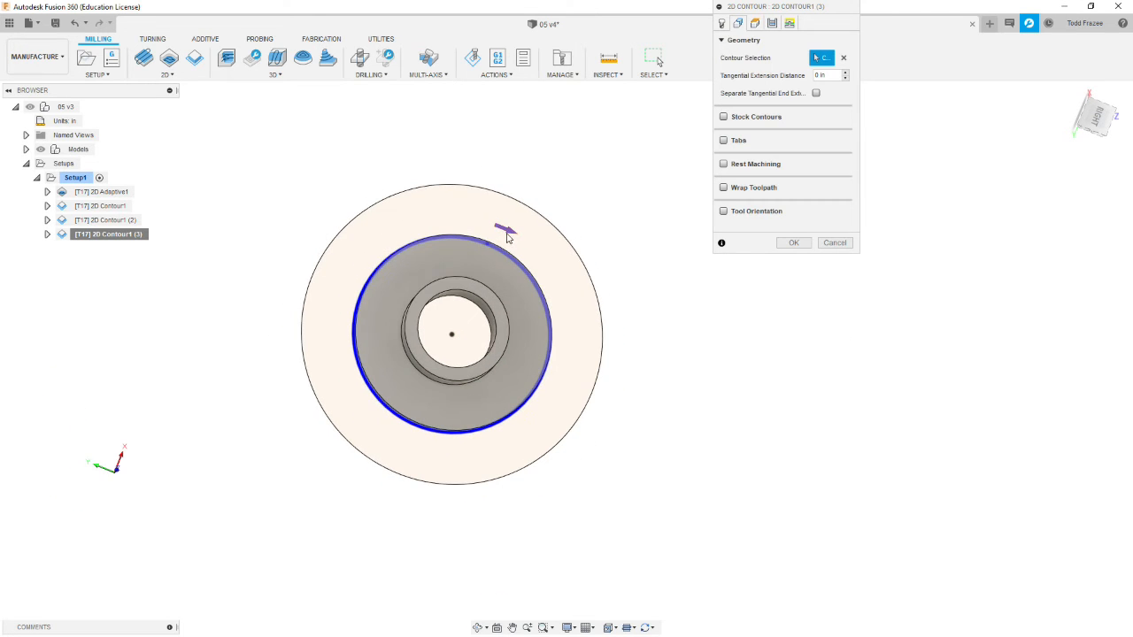
shift+middle_drag(599, 296, 590, 240)
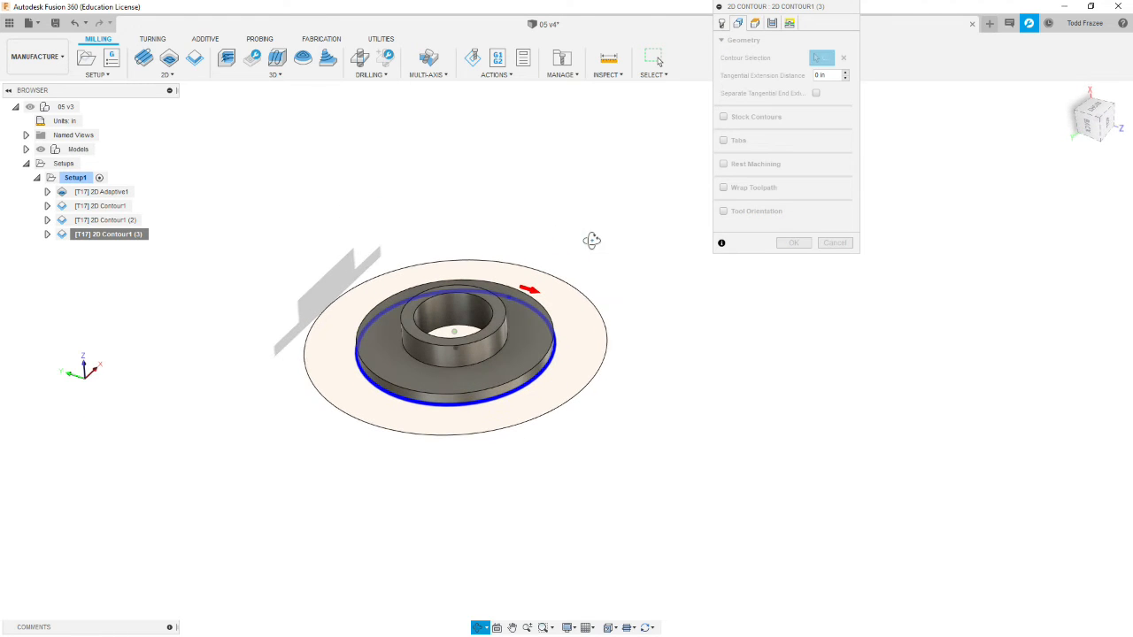
Step: Reference the copied contour's top height to the flange's upper face and set its bottom height offset to 0.01 in
click(754, 23)
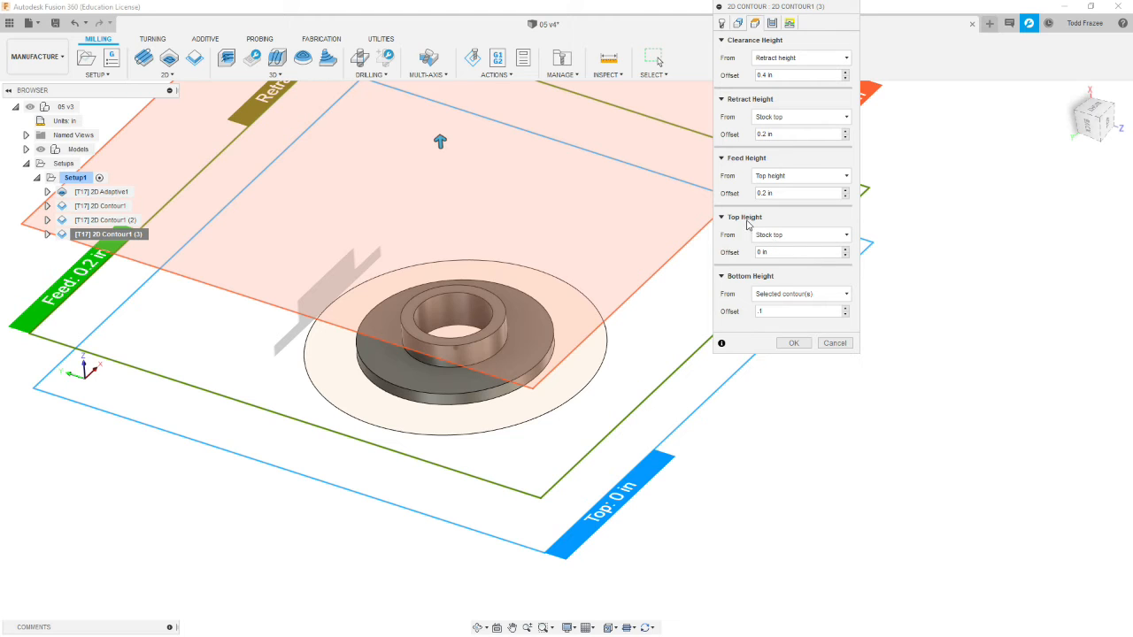
click(846, 237)
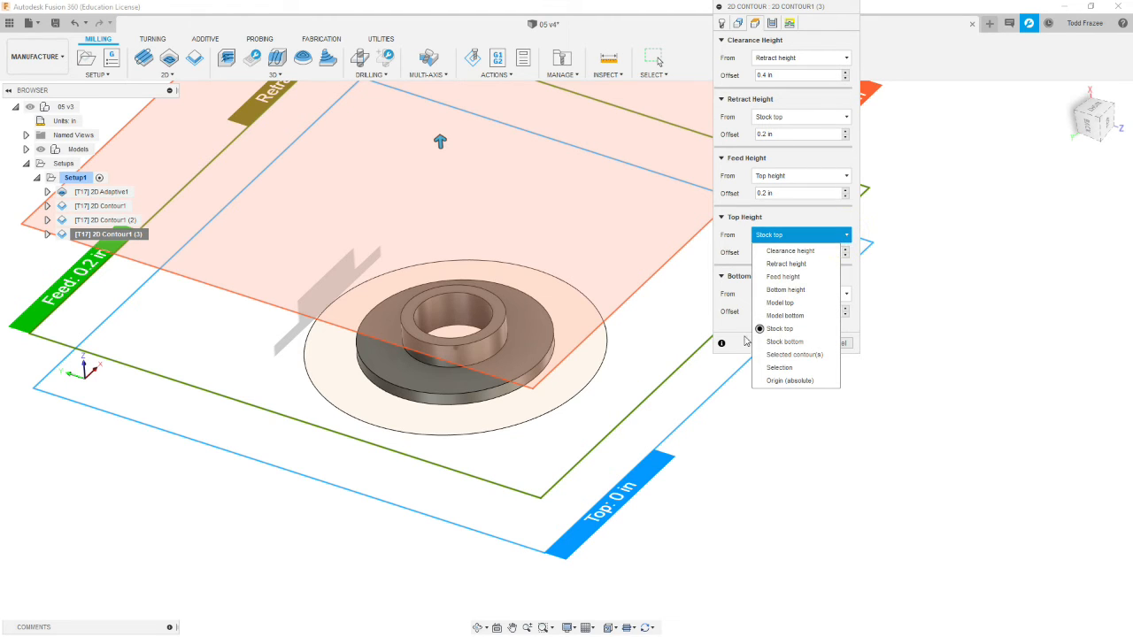
click(779, 368)
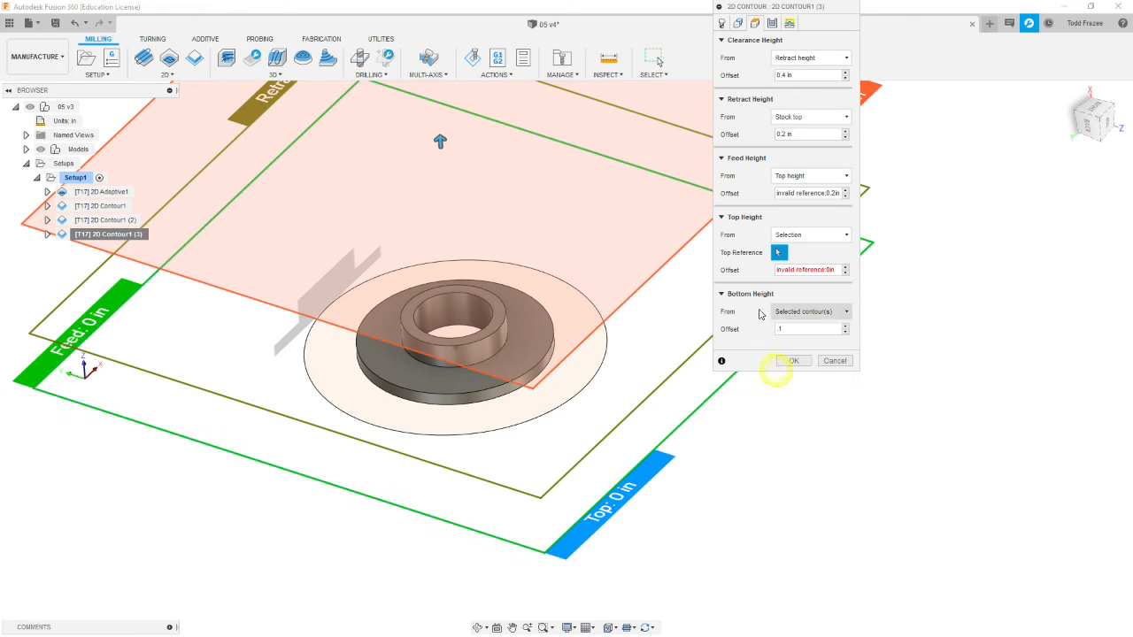
click(388, 359)
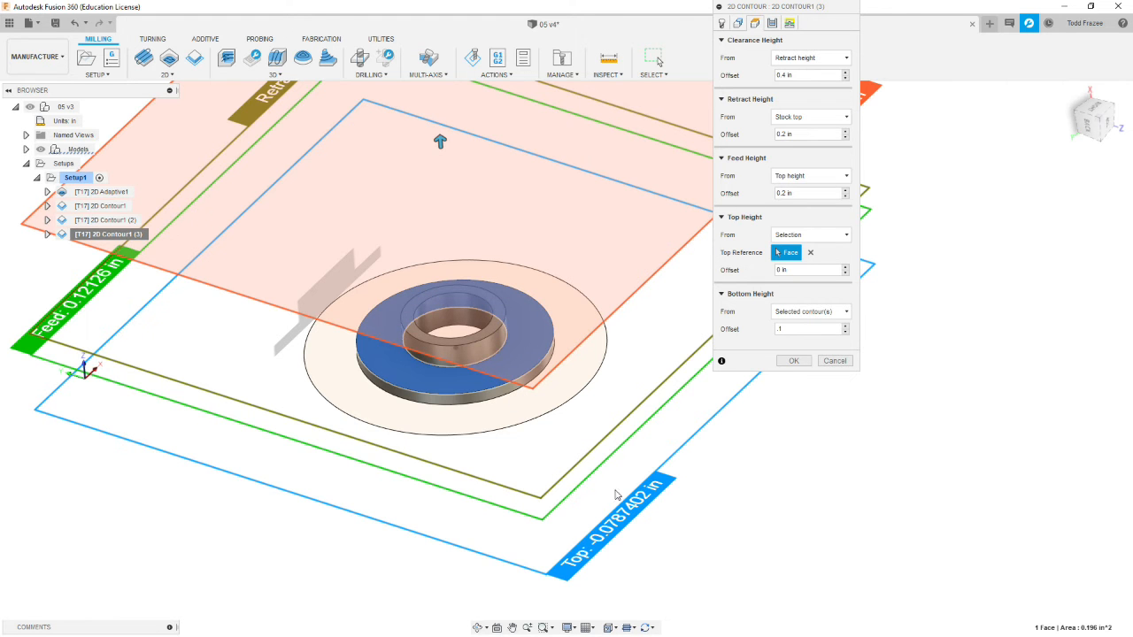
scroll(456, 430, down, 3)
scroll(456, 425, up, 5)
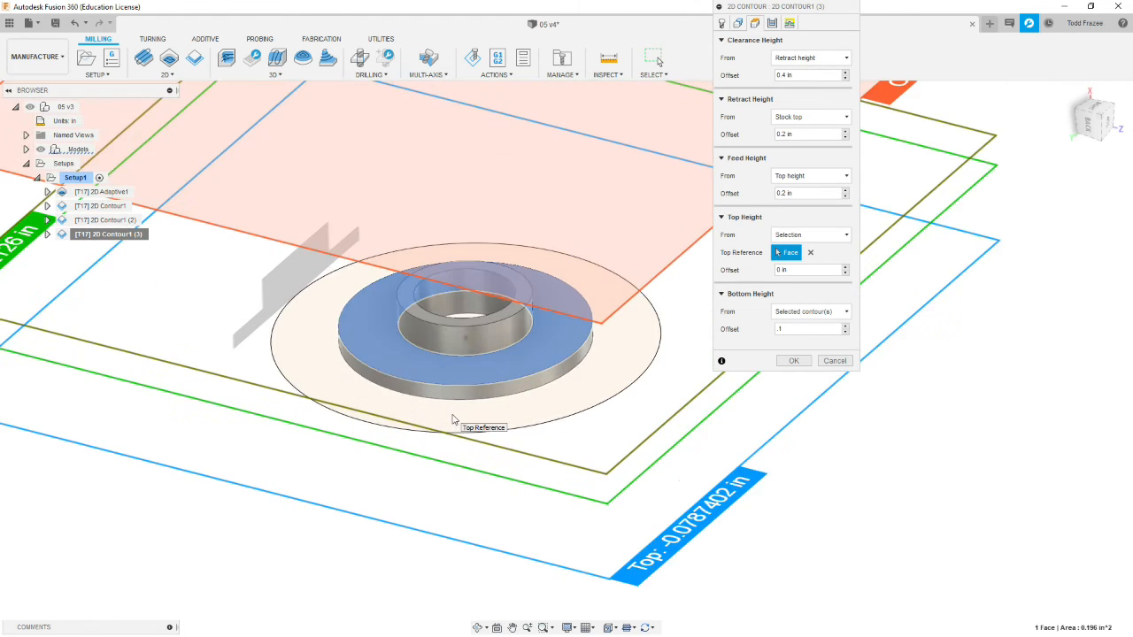
shift+middle_drag(458, 427, 457, 393)
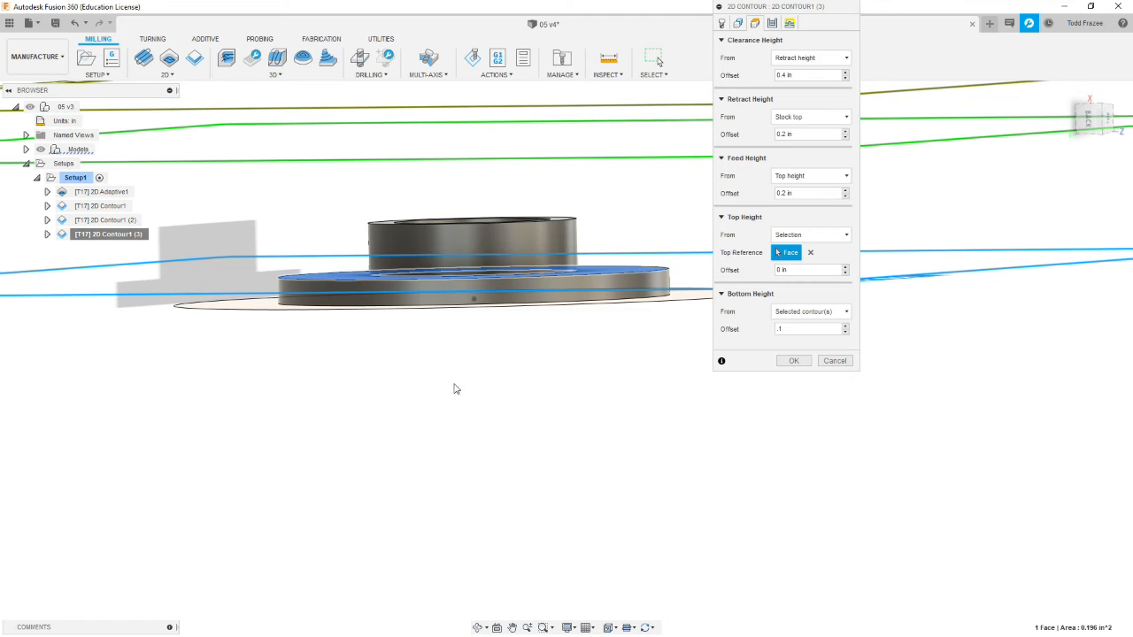
shift+middle_drag(506, 337, 639, 344)
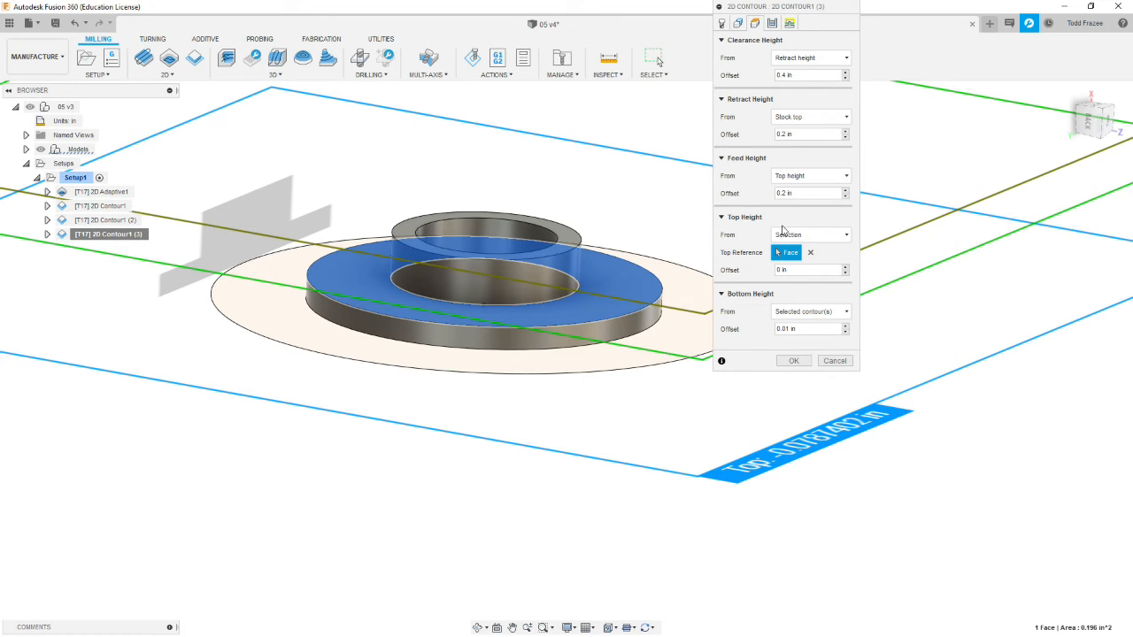
Step: Give the flange contour roughing passes with a 0.06 in maximum stepover and 1 stepover
click(773, 24)
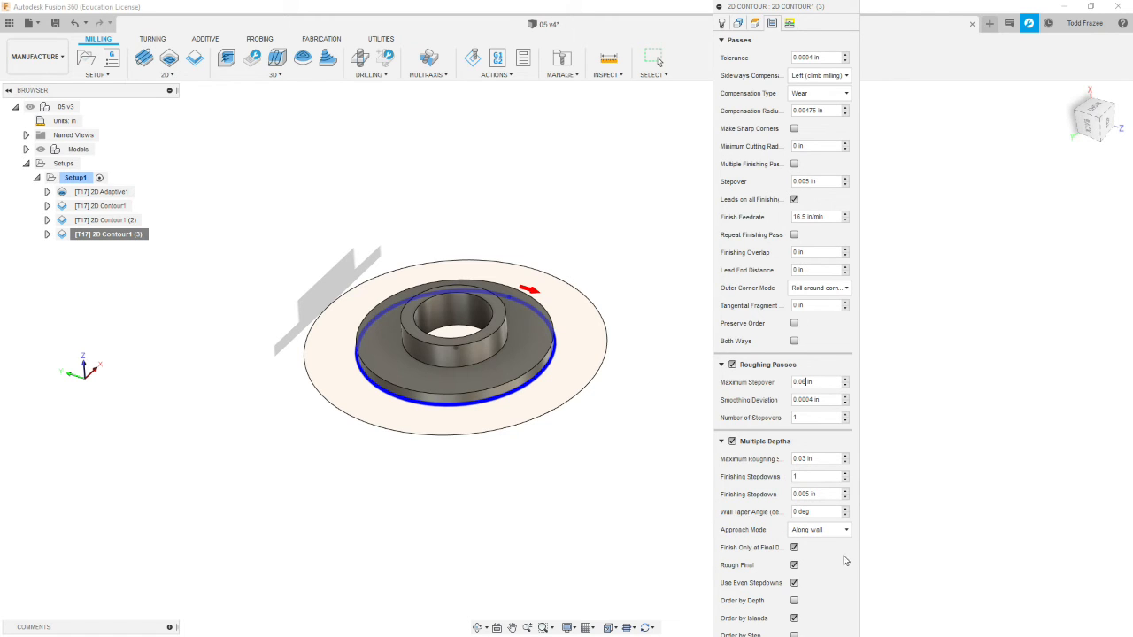
click(722, 441)
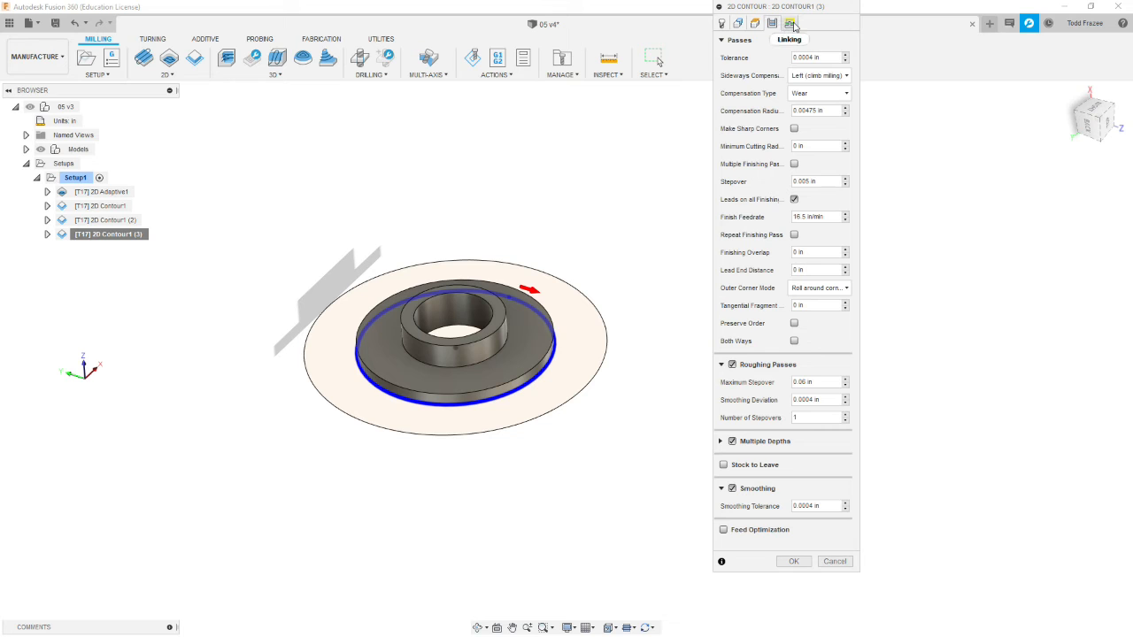
Step: Set the flange contour's horizontal lead-in radius and linear lead-in distance to 0.06 in, and generate the toolpath
click(794, 26)
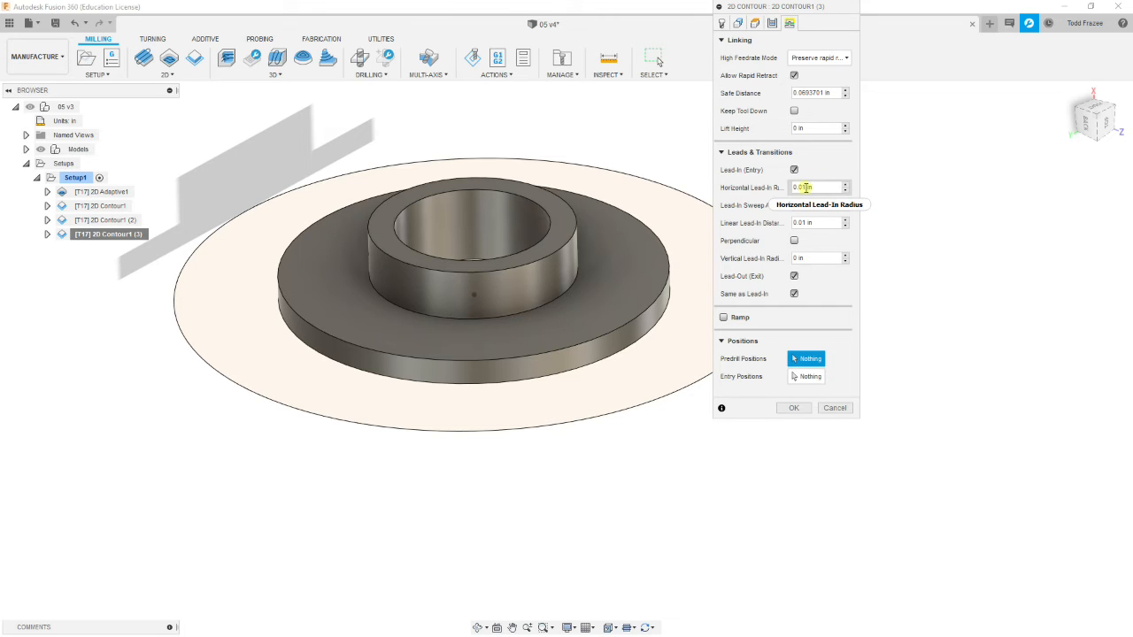
mouse_move(805, 188)
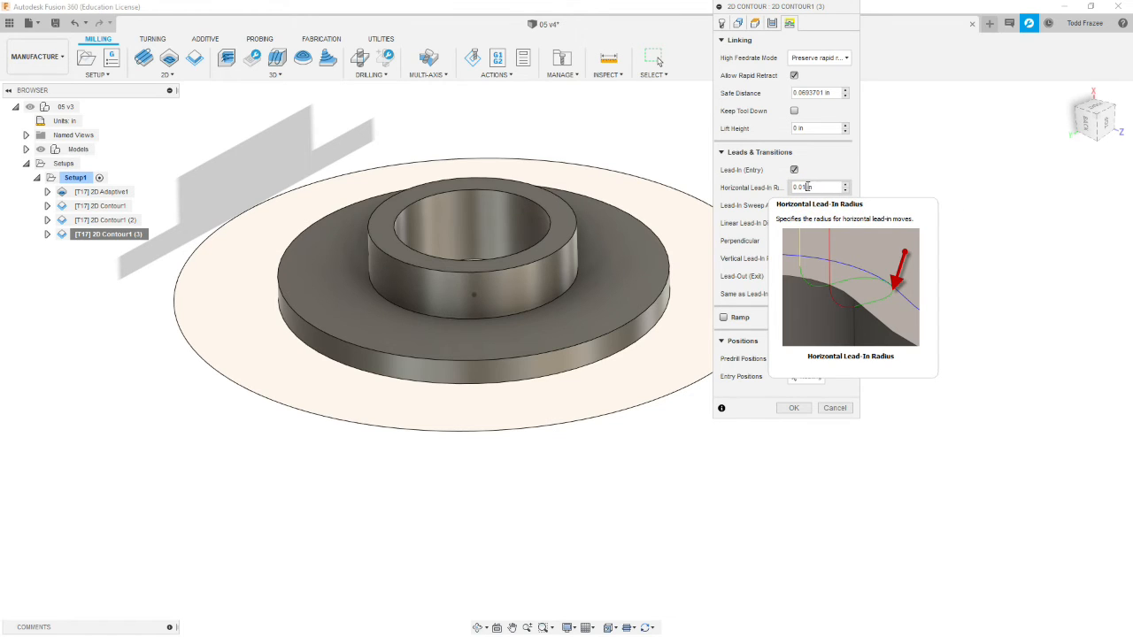
click(807, 187)
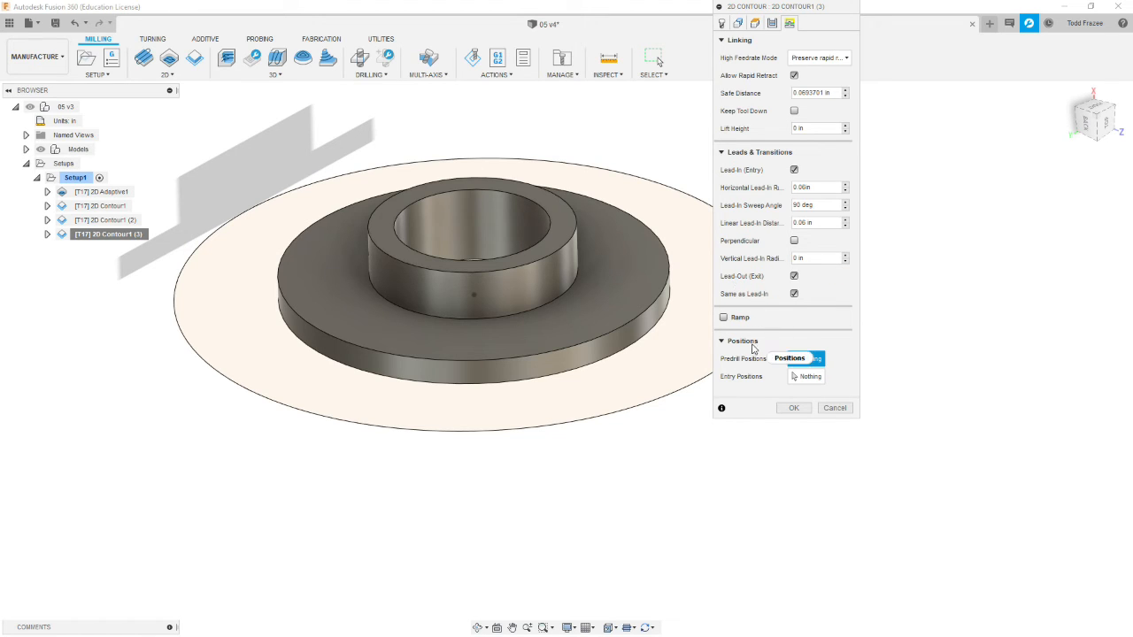
click(794, 408)
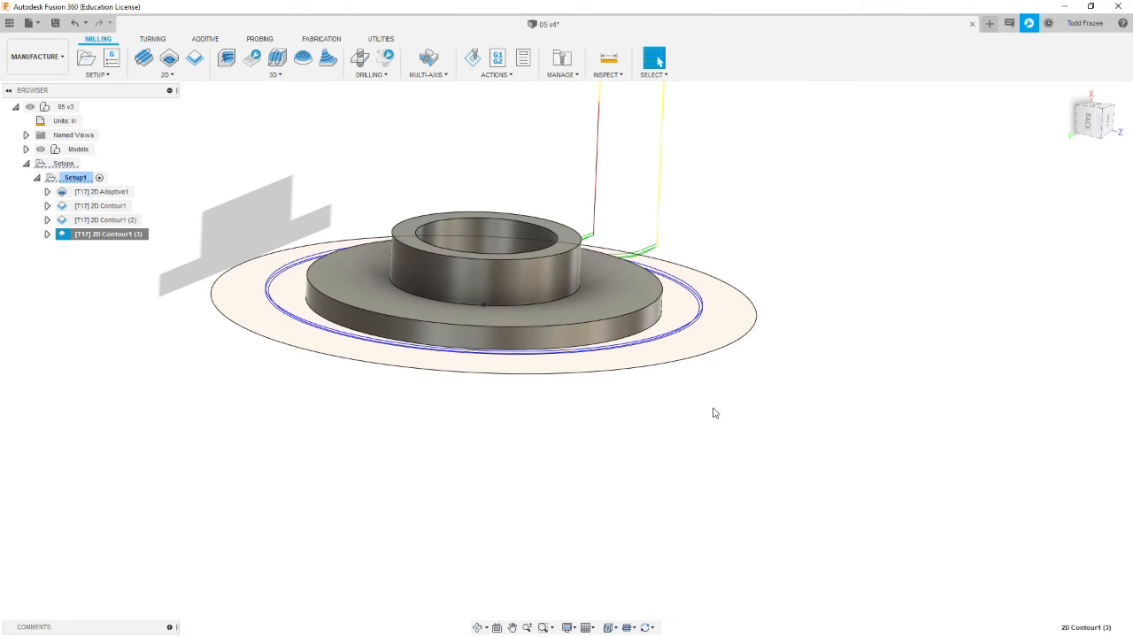
Step: Examine the flange contour's toolpath around the outer edge, including its depth passes and lead-in and lead-out moves
shift+middle_drag(771, 359, 738, 395)
scroll(738, 394, down, 3)
scroll(734, 337, up, 6)
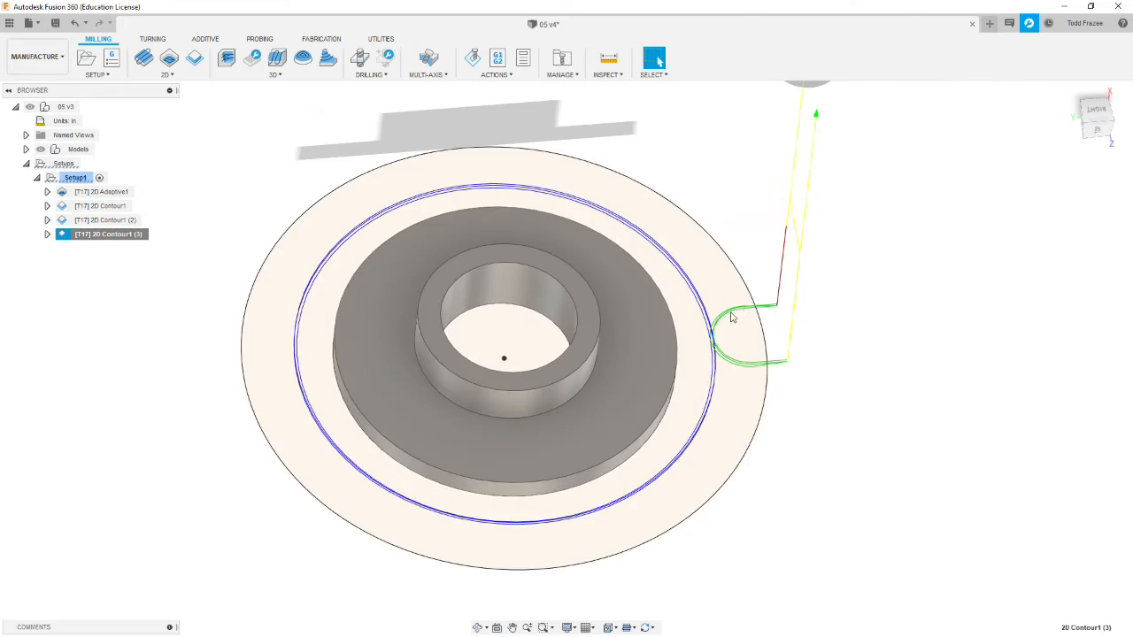
shift+middle_drag(797, 341, 799, 308)
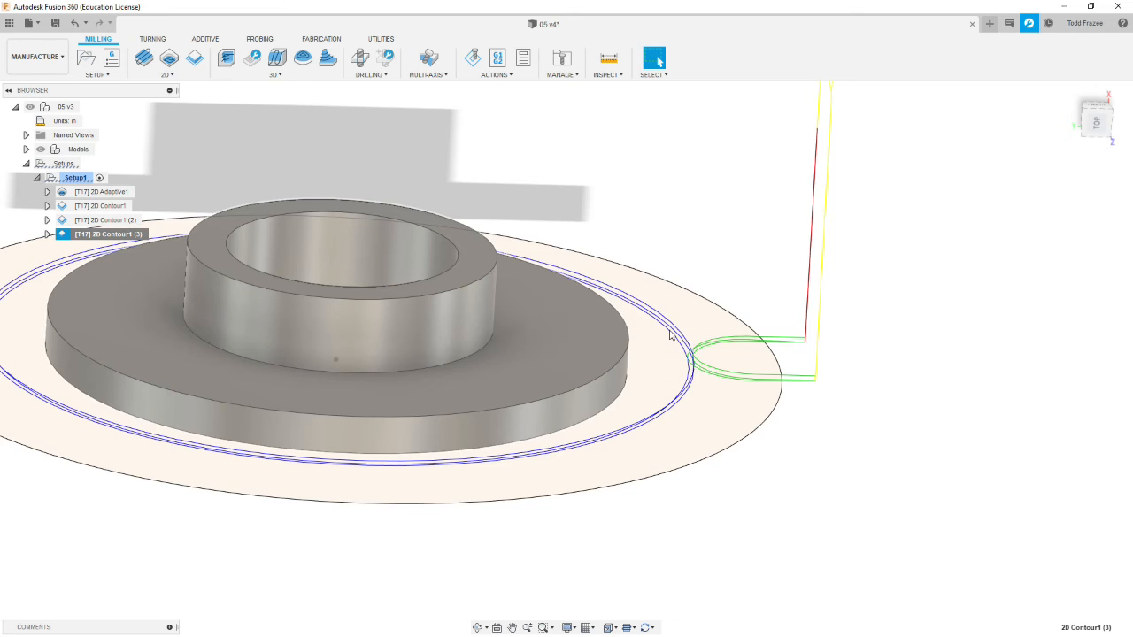
scroll(670, 334, up, 5)
shift+middle_drag(670, 334, 726, 354)
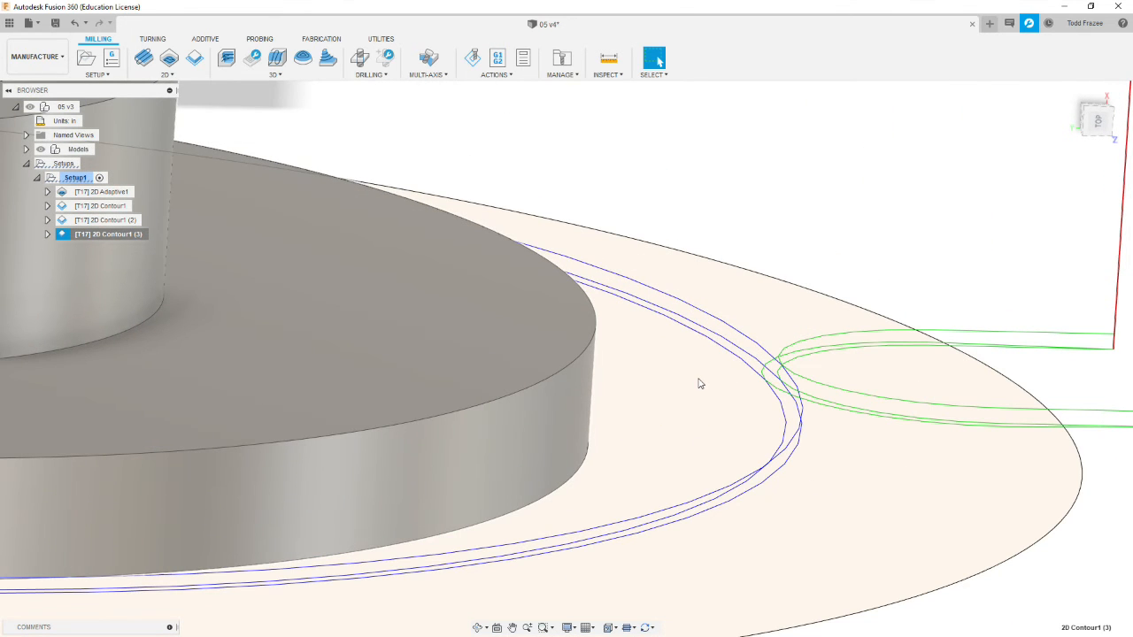
mouse_move(731, 397)
shift+middle_down()
mouse_move(742, 372)
mouse_move(746, 386)
shift+middle_up()
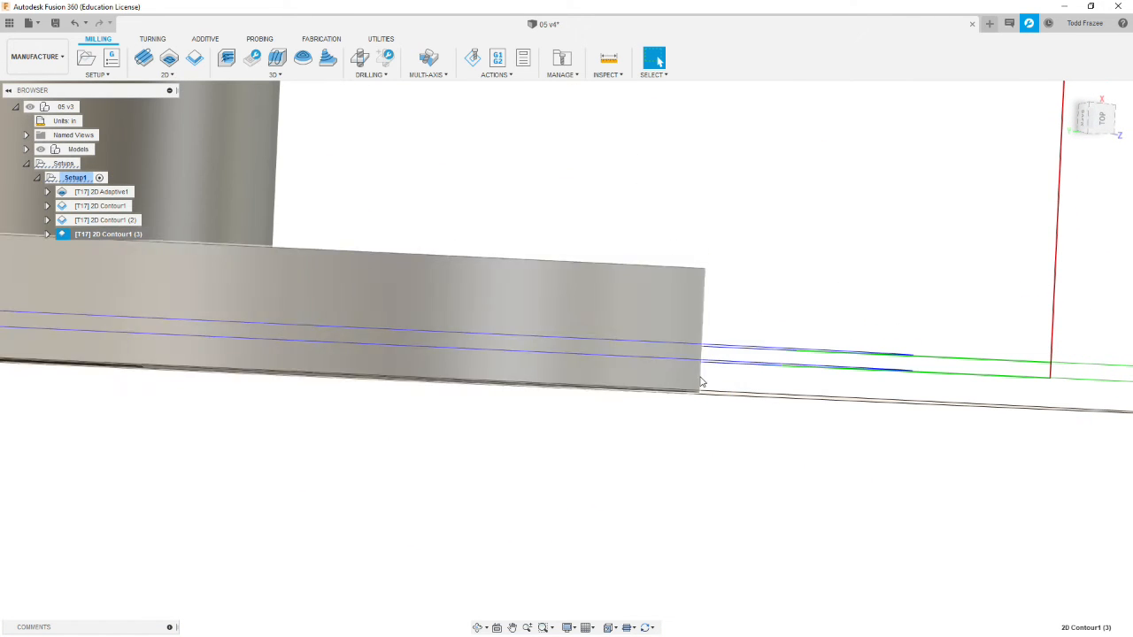
scroll(721, 391, down, 10)
shift+middle_drag(730, 323, 696, 370)
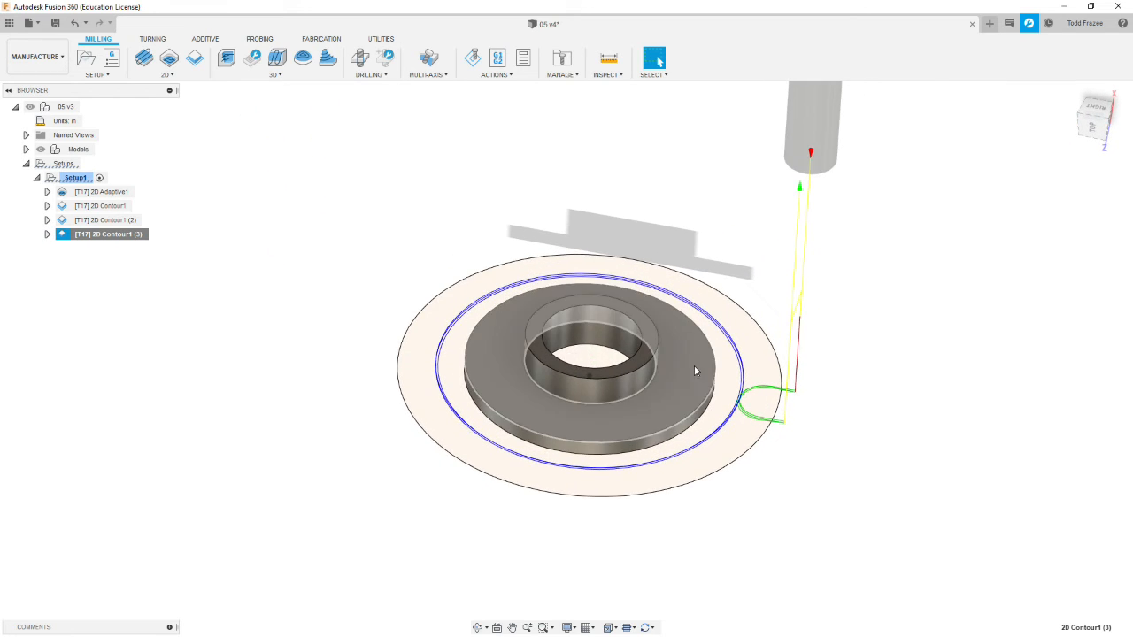
scroll(695, 370, down, 5)
scroll(701, 416, up, 6)
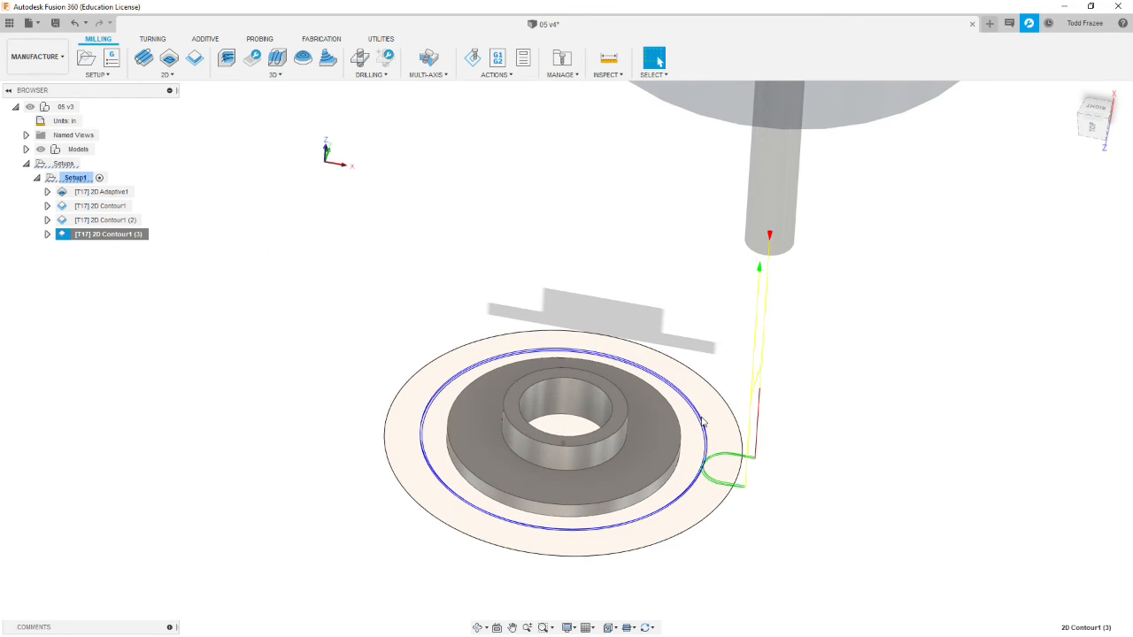
click(246, 387)
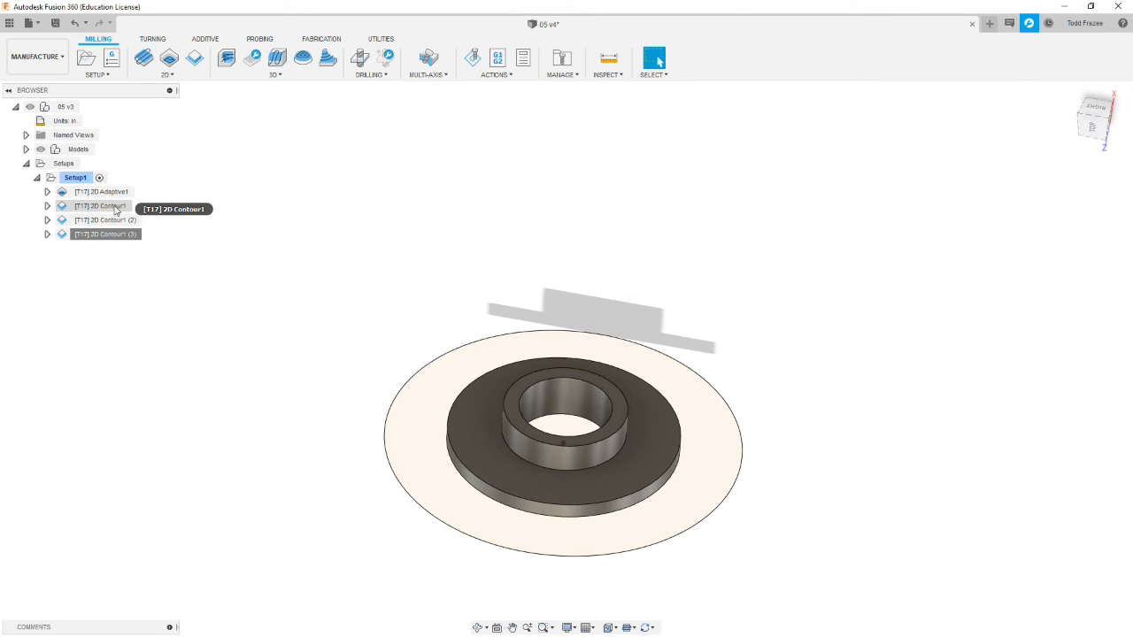
Step: Rename the hub contour operation as "2D Contour -Boss"
click(115, 207)
click(128, 208)
click(127, 205)
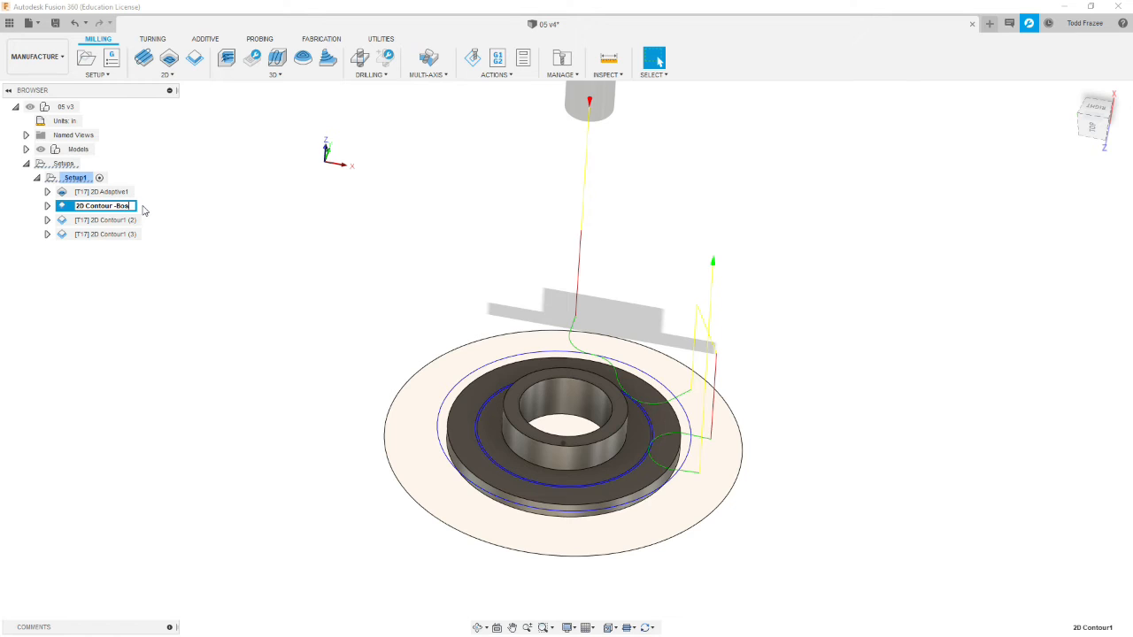
key(Return)
Step: Rename the bore contour operation as "2D Contour Bore"
click(115, 219)
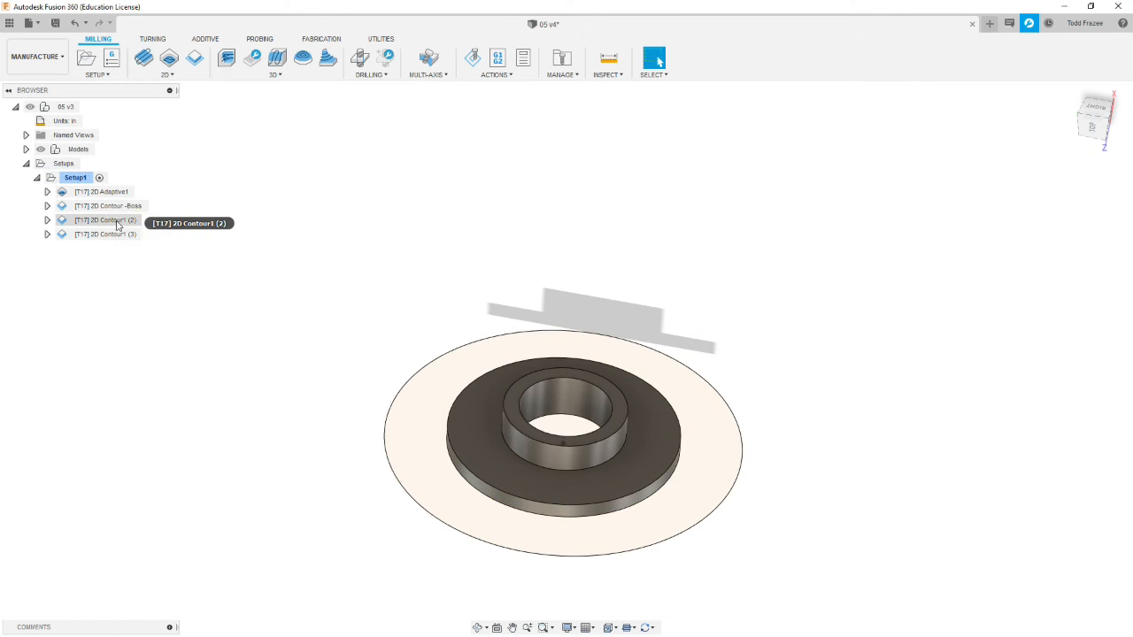
click(119, 220)
click(133, 220)
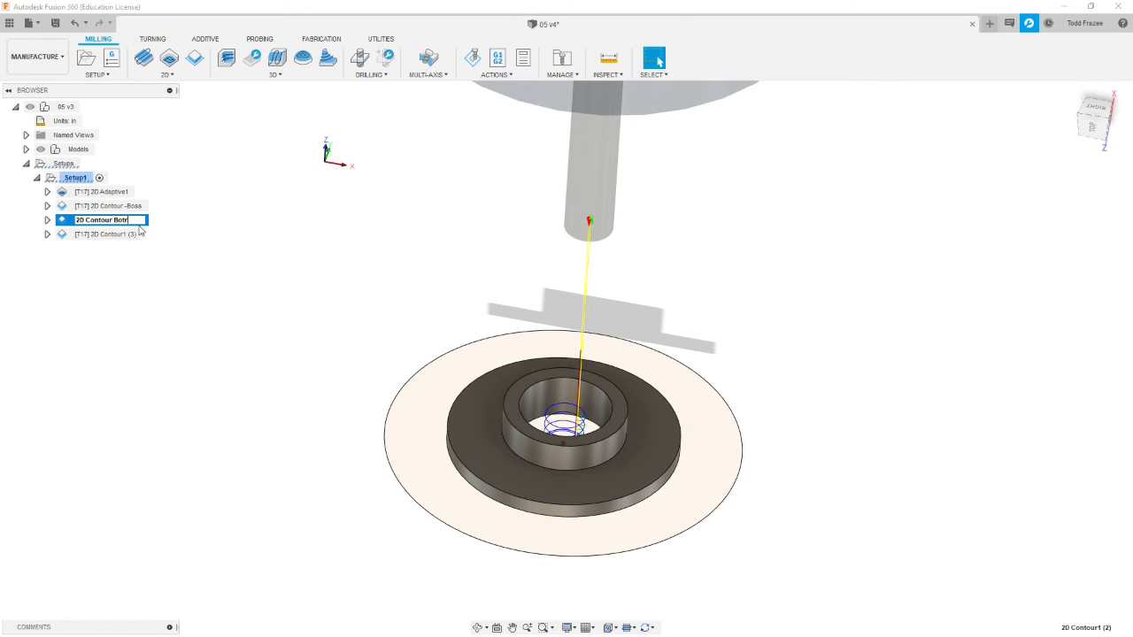
text(Bore)
click(147, 245)
Step: Rename the outer flange contour operation as "2D Contour OD Profile" and save a new document version described as "User Saved"
click(118, 239)
click(119, 235)
click(133, 234)
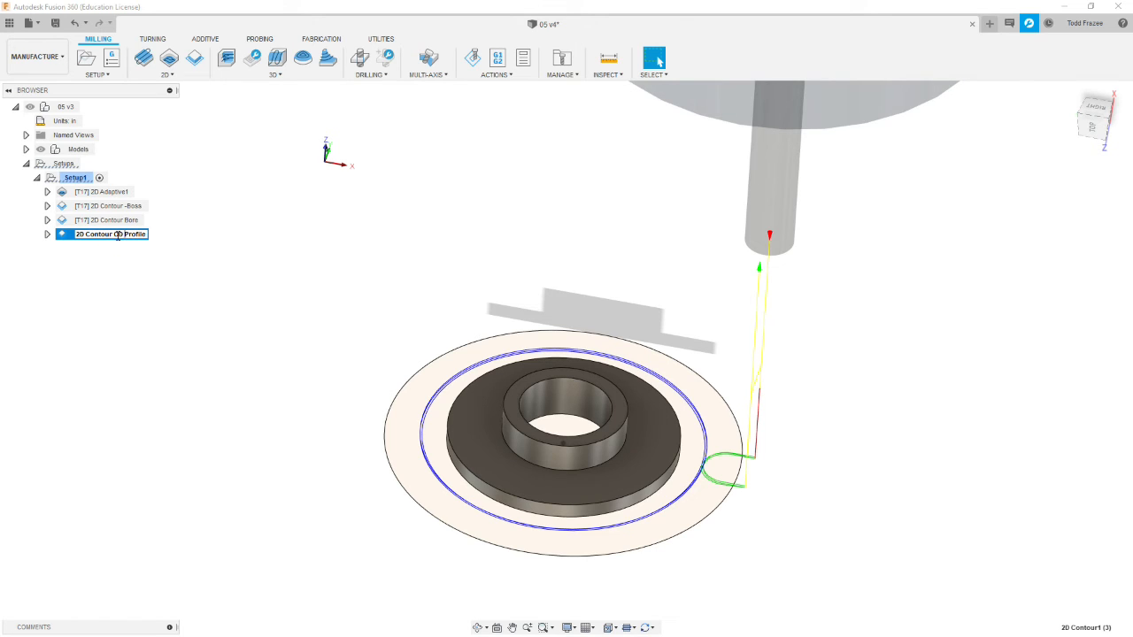
click(163, 275)
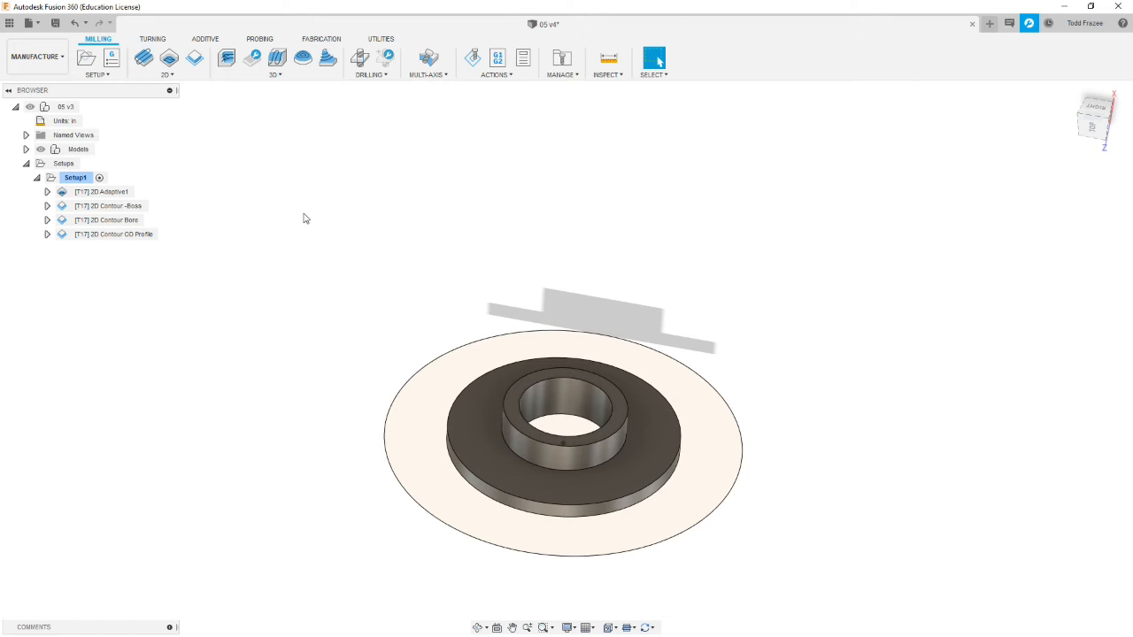
click(54, 24)
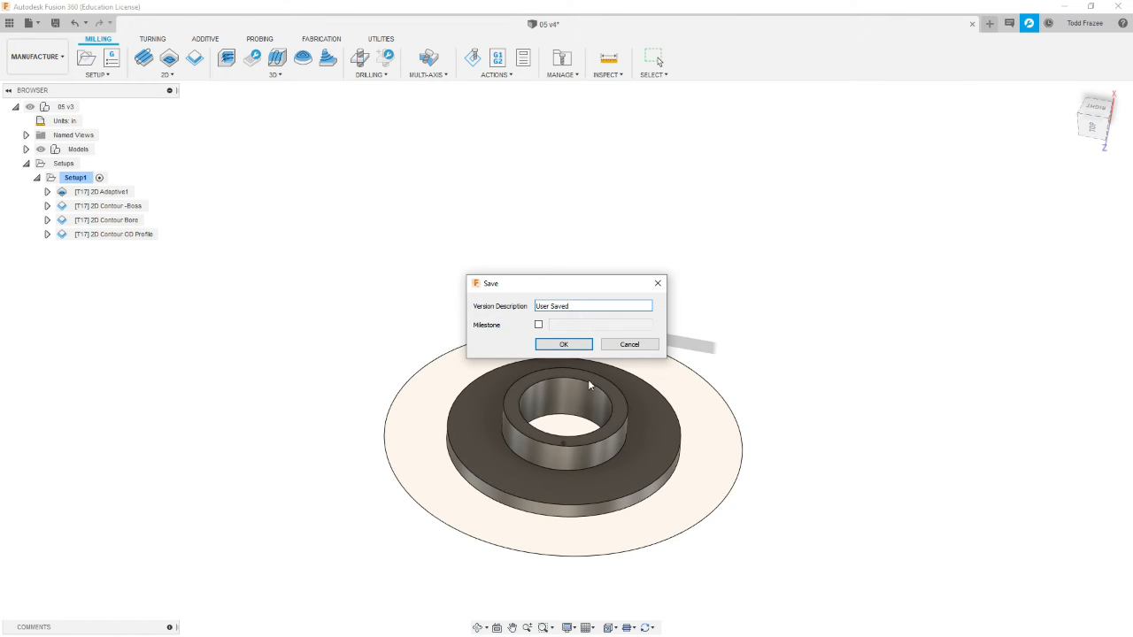
click(563, 345)
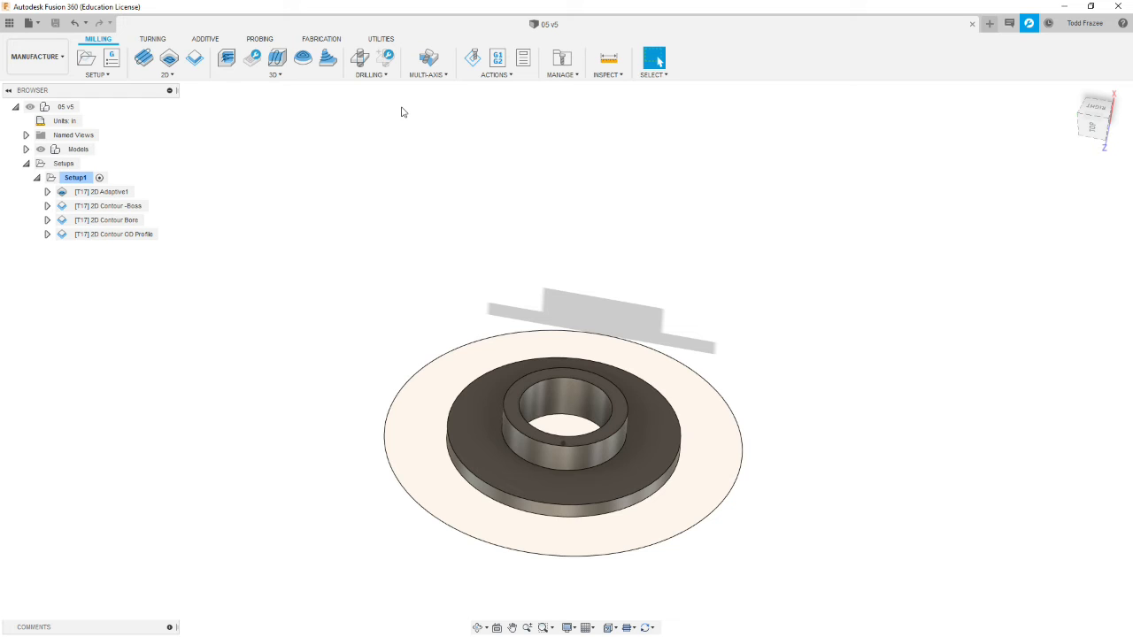
Step: Simulate all of Setup1's milling operations with the stock shown
click(471, 58)
drag(769, 160, 999, 92)
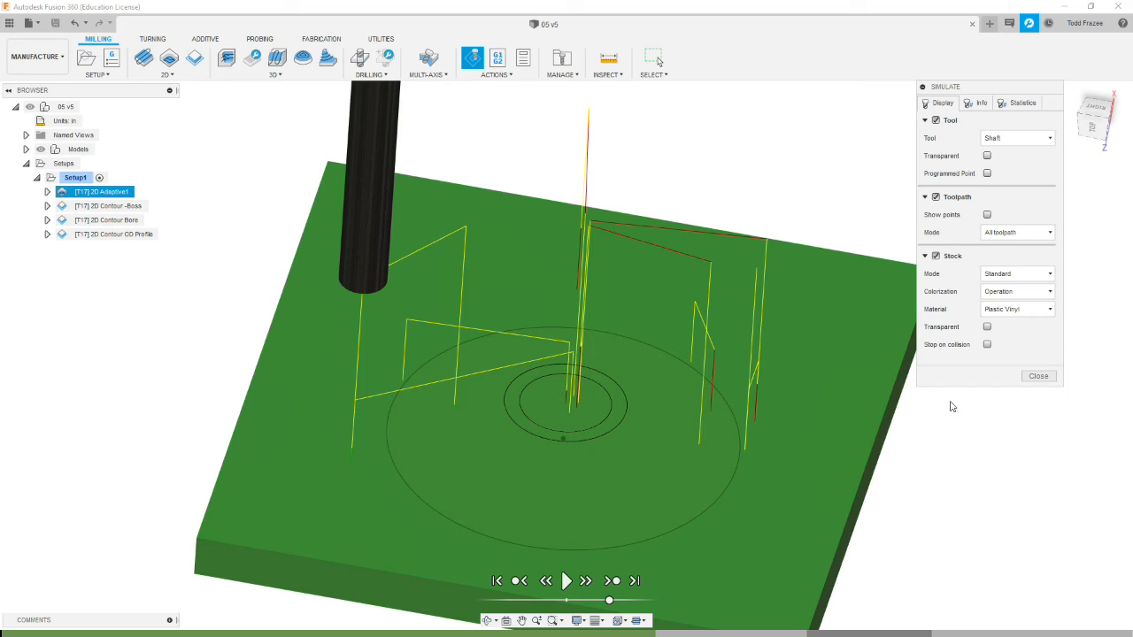
click(566, 581)
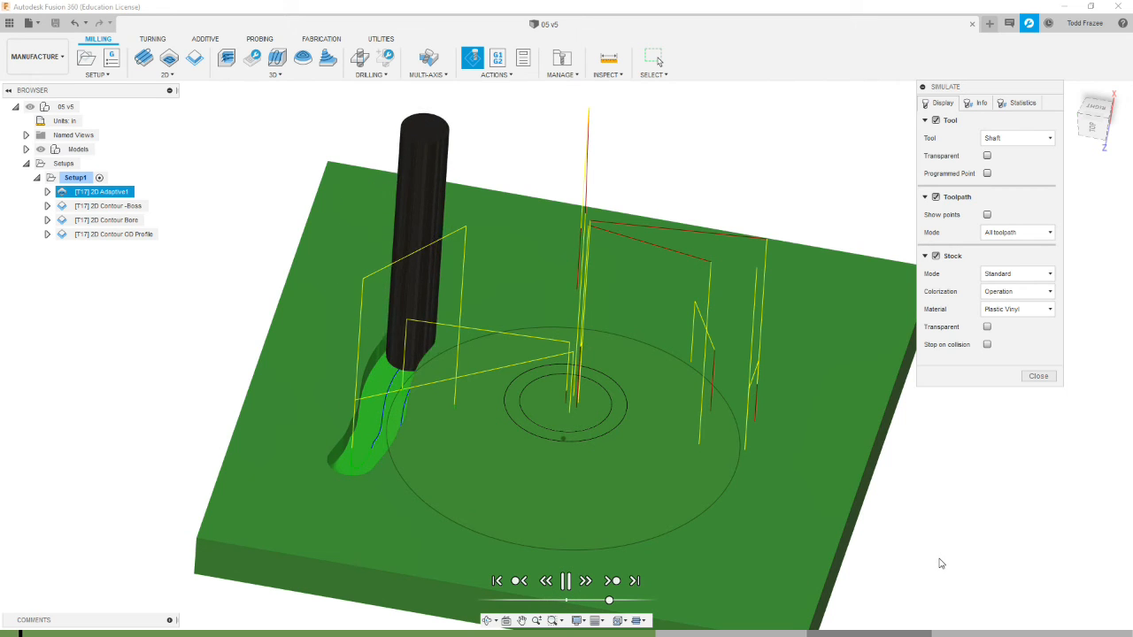
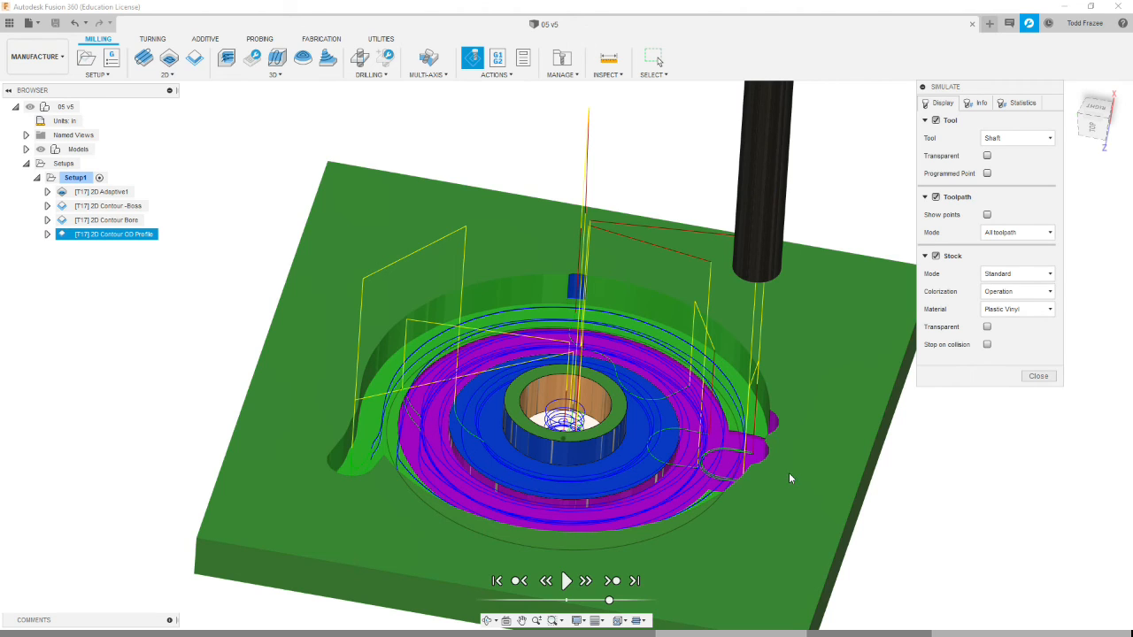
Step: Examine where the OD profile's lead-in and lead-out moves cut into the surrounding stock wall, and end the simulation
shift+middle_drag(752, 482, 779, 467)
scroll(779, 467, up, 5)
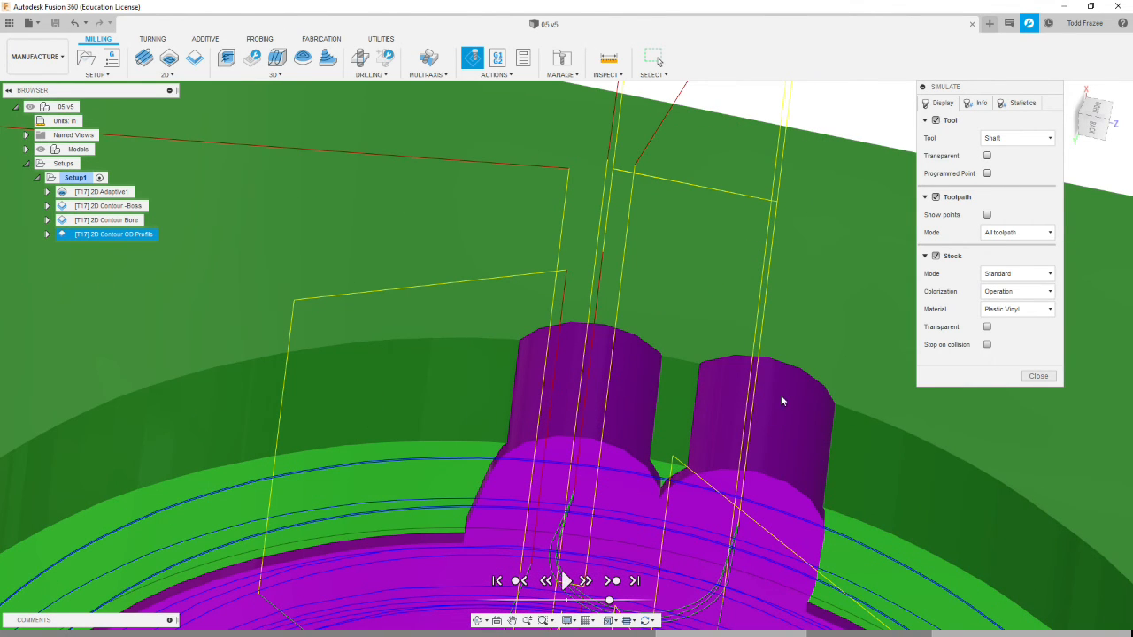
shift+middle_drag(779, 467, 696, 470)
scroll(787, 484, down, 3)
scroll(806, 497, down, 5)
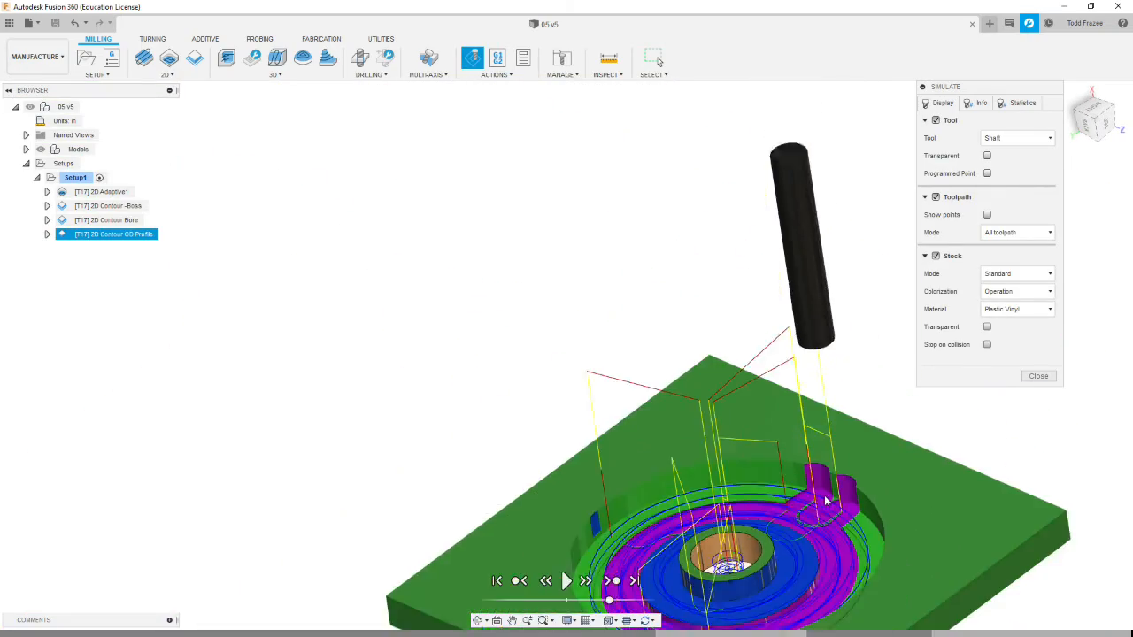
scroll(860, 523, up, 6)
scroll(802, 499, down, 2)
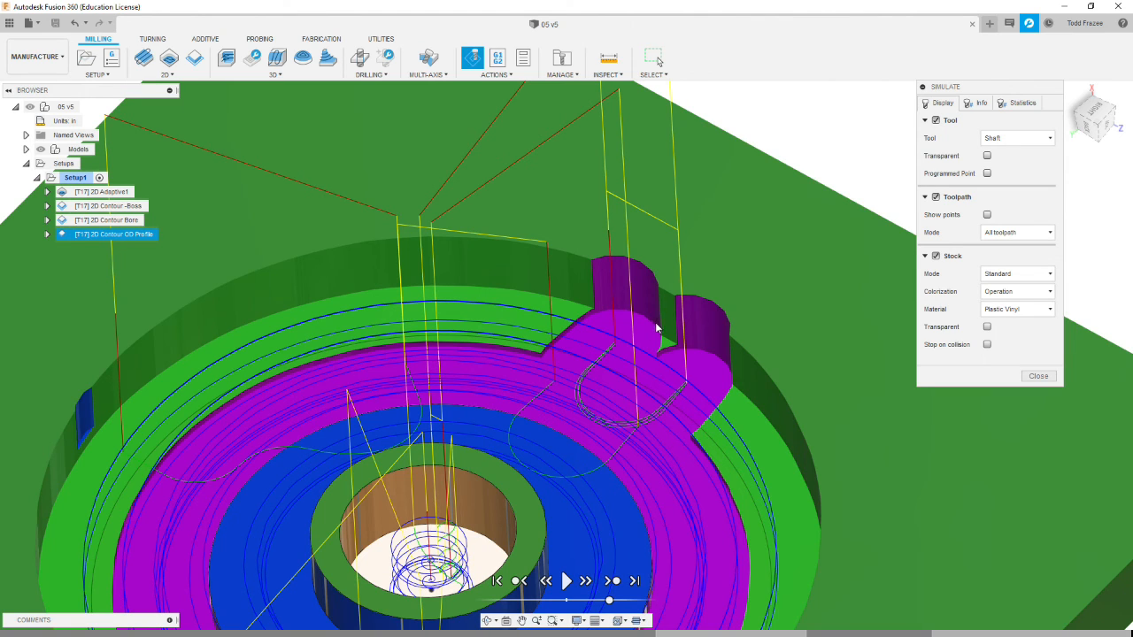
click(1038, 376)
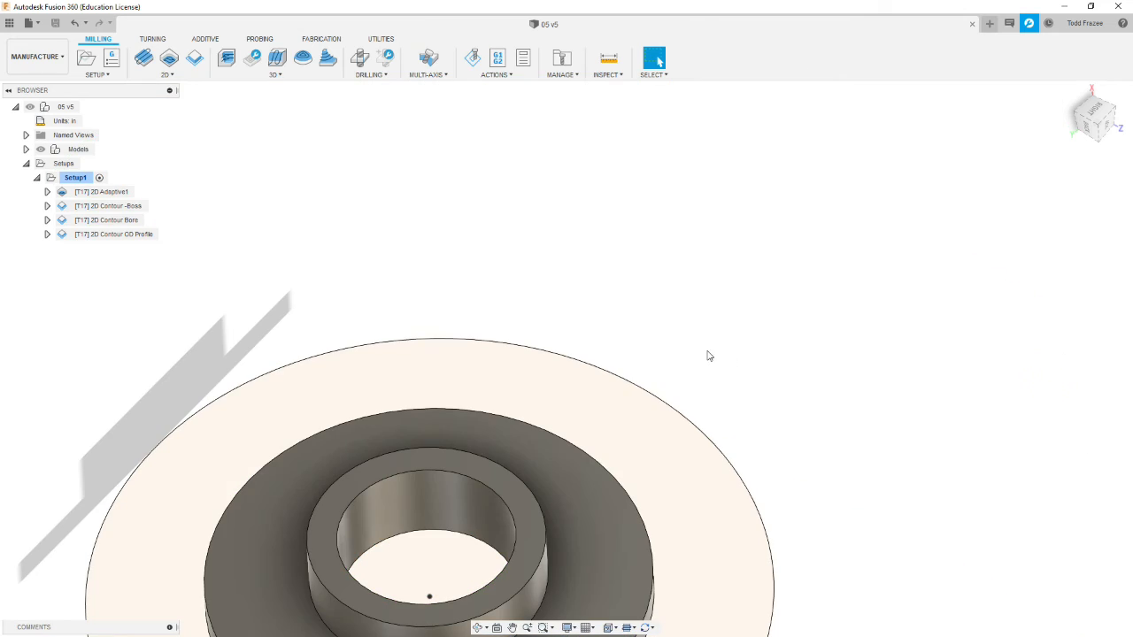
Step: Set the 2D Contour OD Profile's horizontal lead-in radius to 0.03 in and regenerate its toolpath
scroll(646, 374, down, 5)
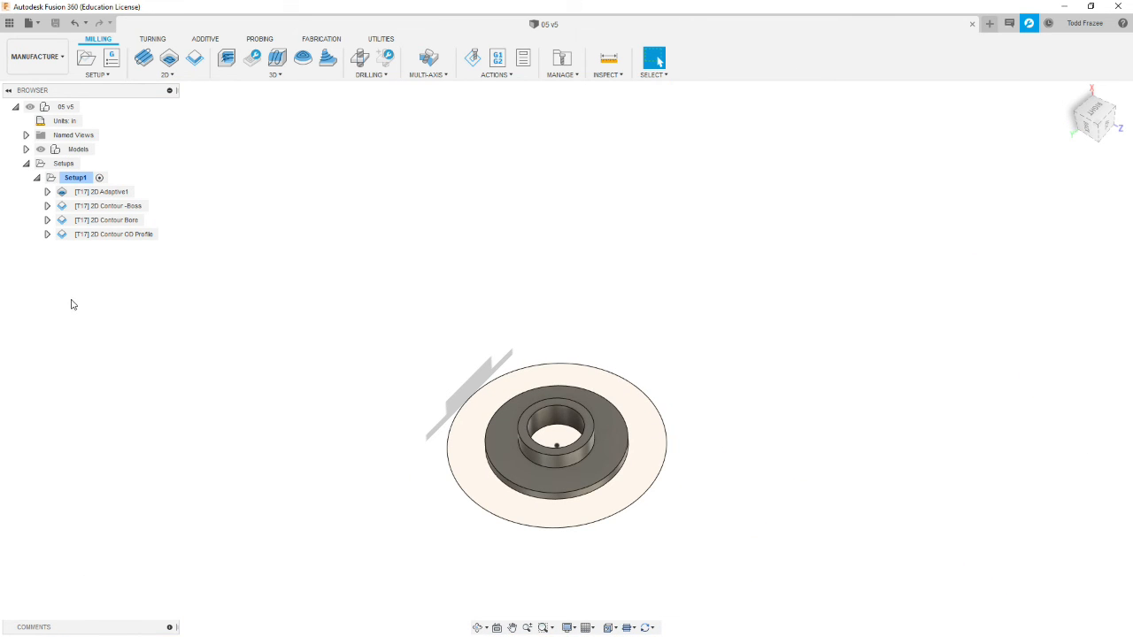
click(112, 236)
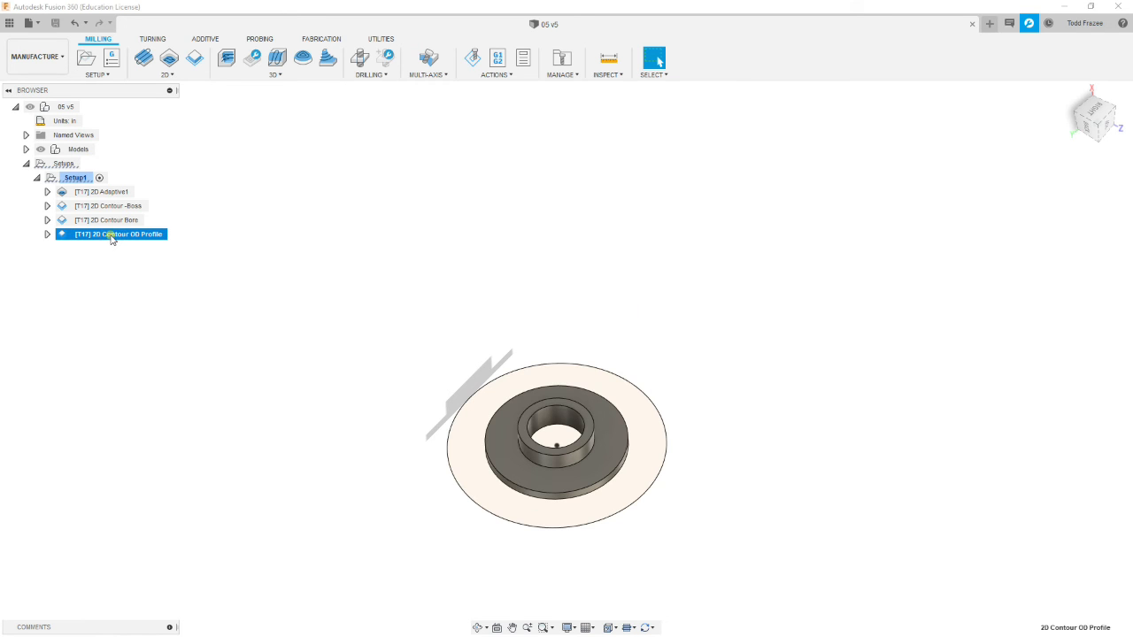
right_click(116, 234)
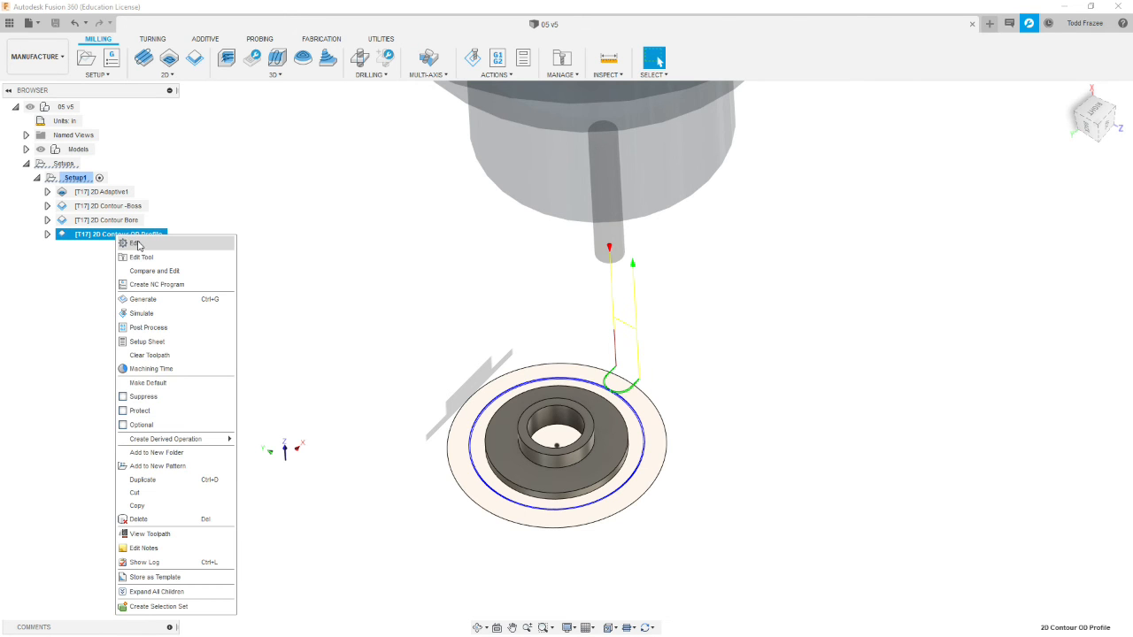
click(134, 244)
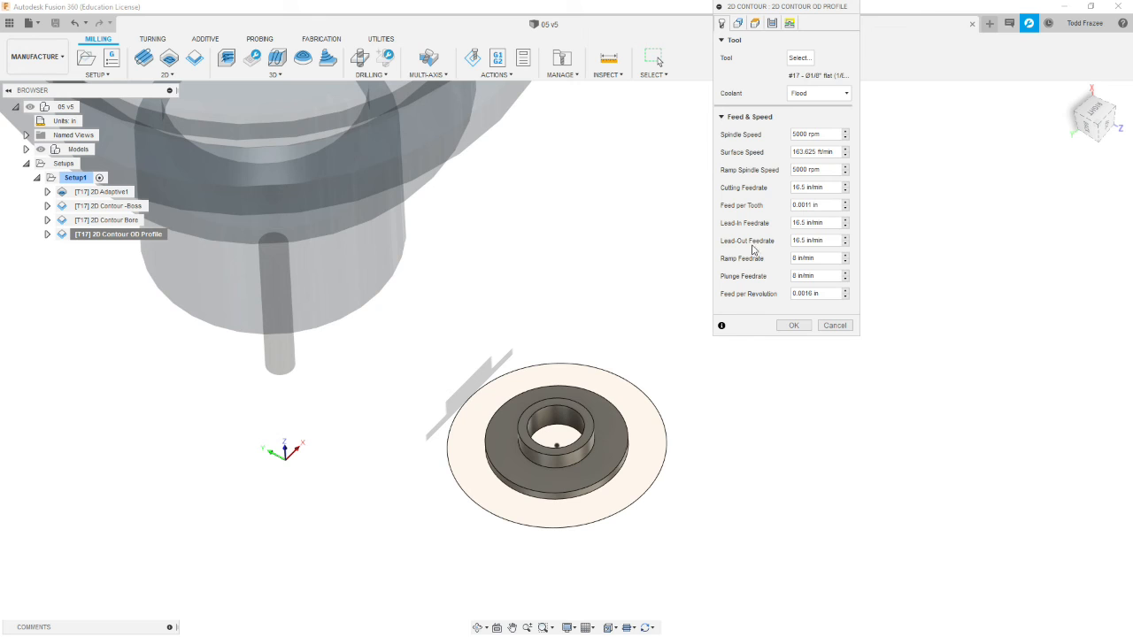
click(772, 24)
click(790, 23)
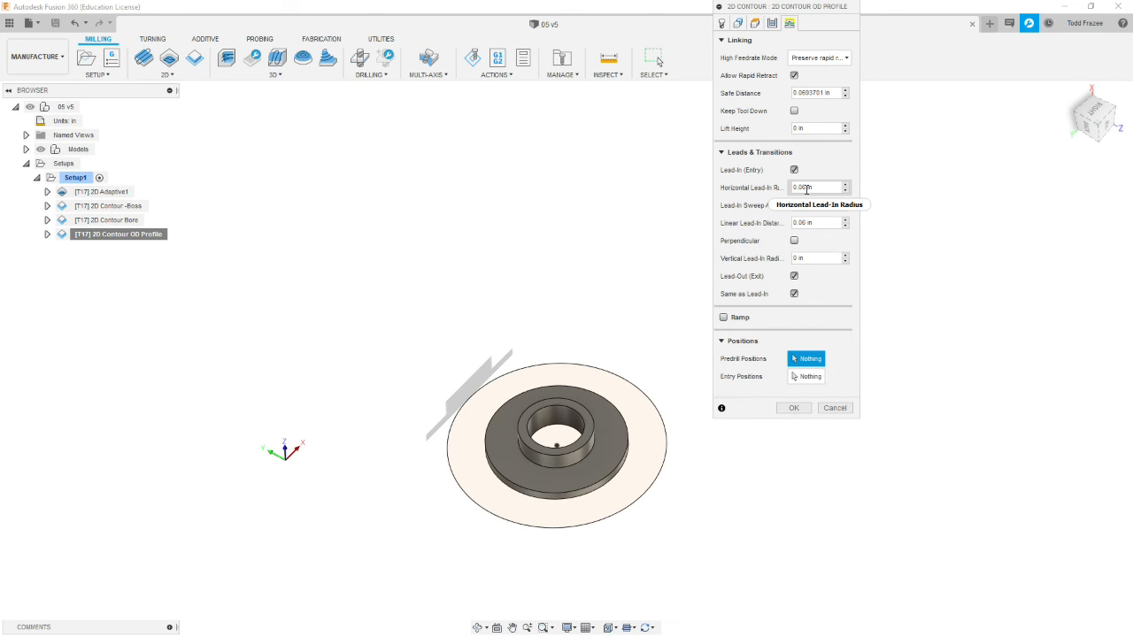
click(804, 187)
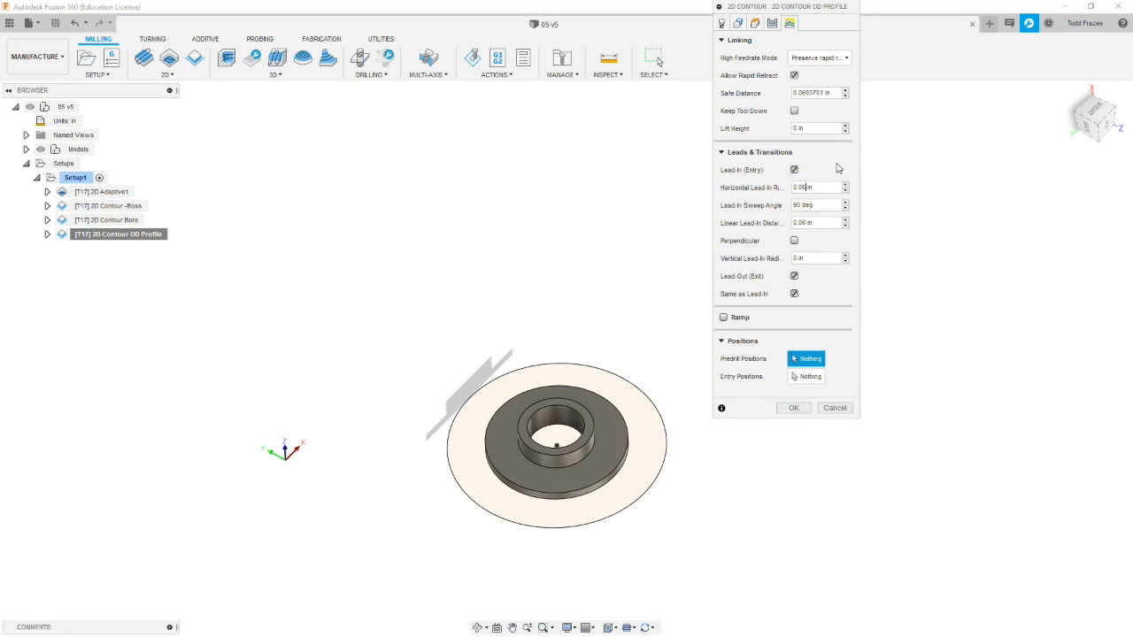
key(BackSpace)
text(3)
click(806, 222)
click(791, 408)
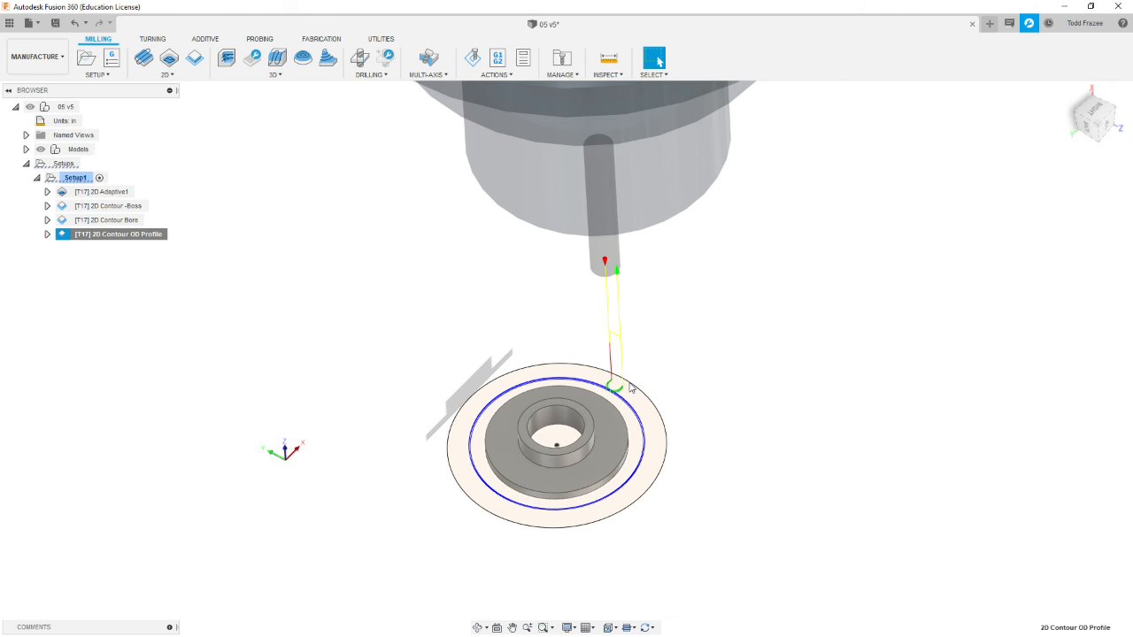
click(825, 391)
click(193, 312)
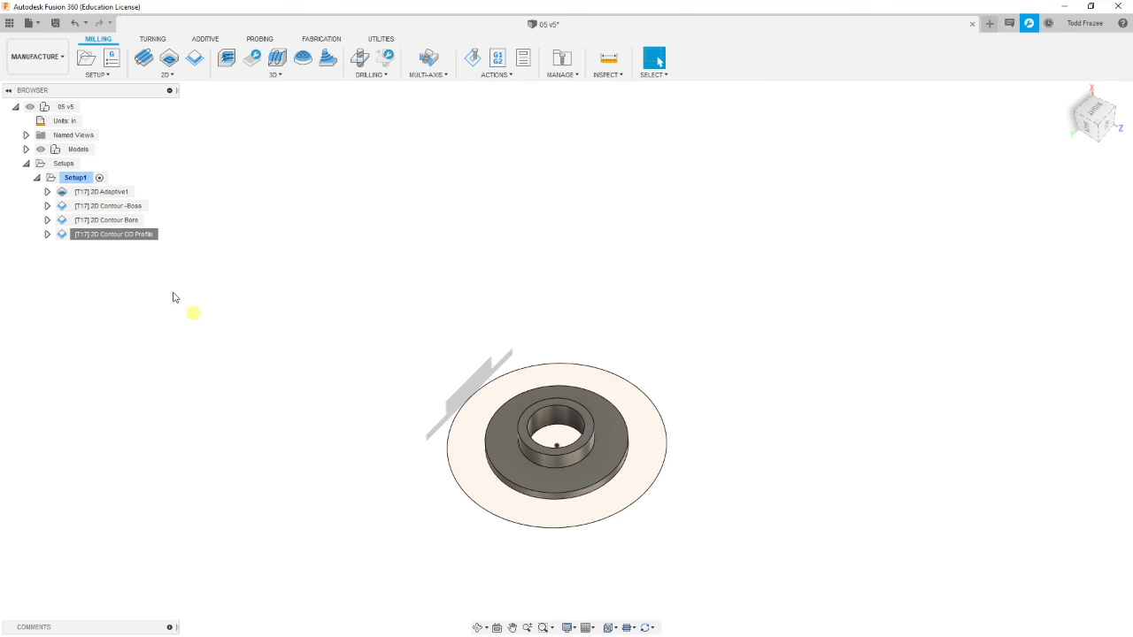
Step: Simulate Setup1 again at a faster playback speed with the revised OD profile lead-in
click(75, 178)
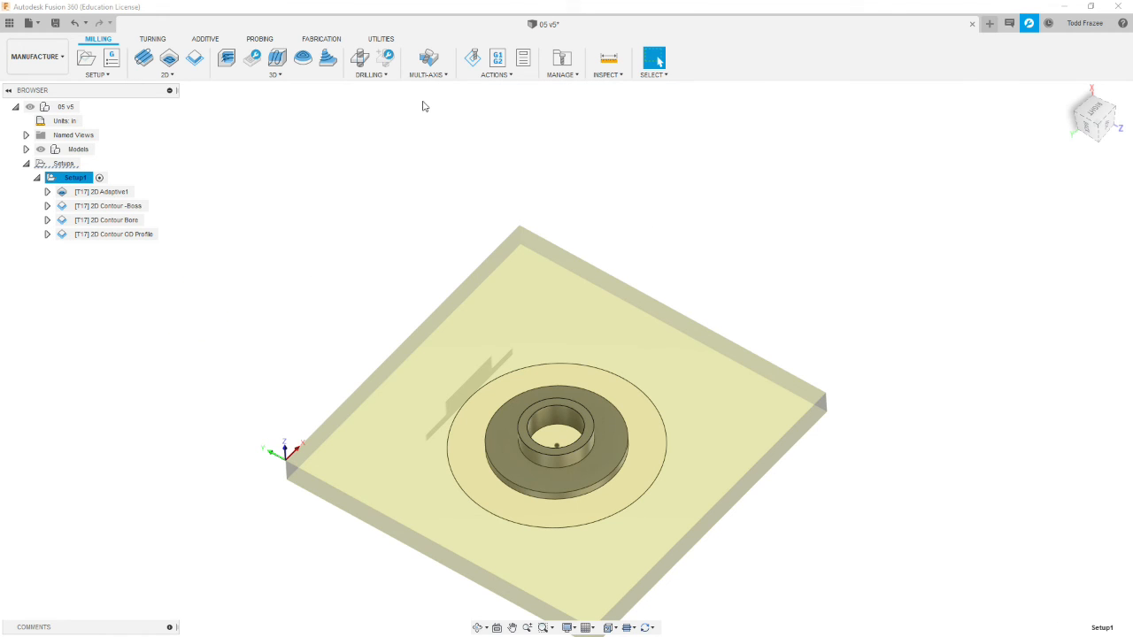
click(474, 60)
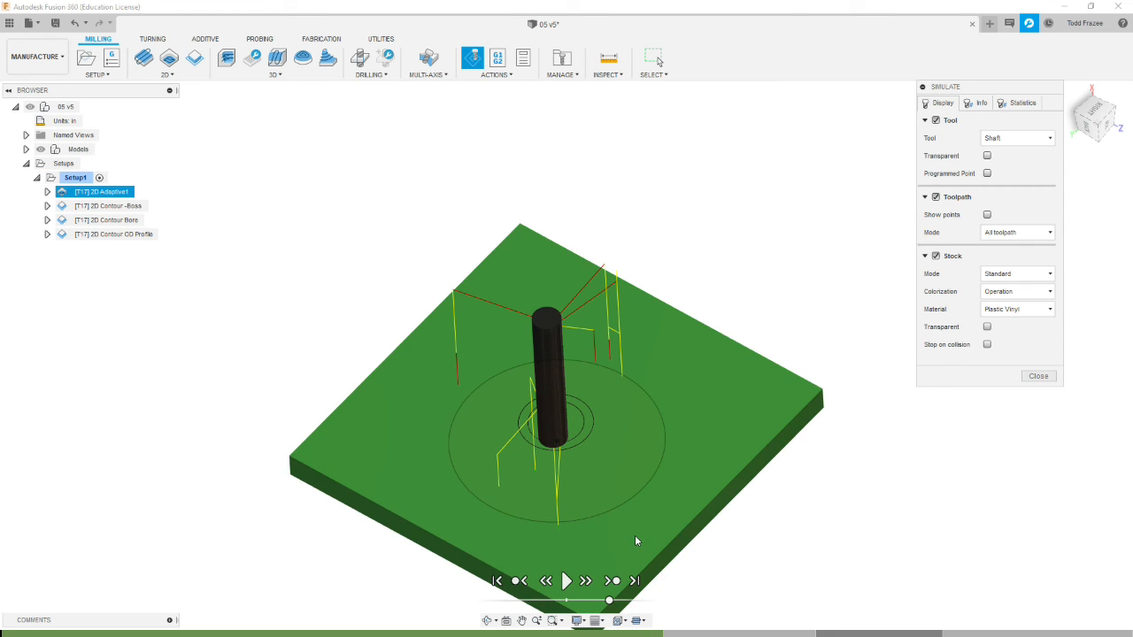
drag(609, 602, 623, 601)
click(566, 581)
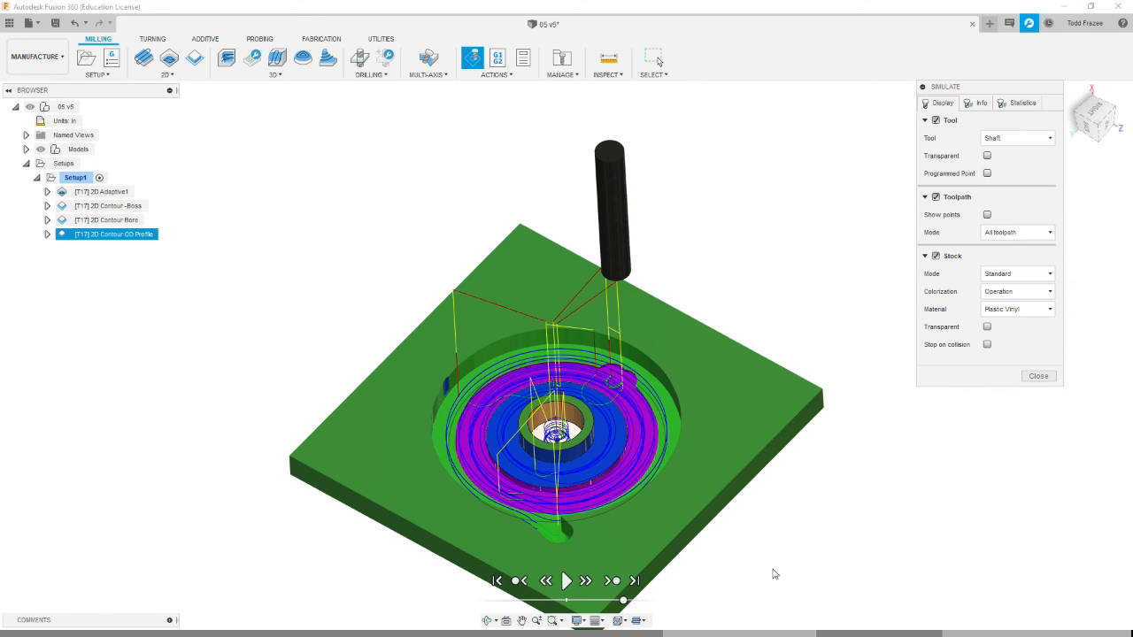
Step: Examine the simulated stock around the OD profile's revised lead-in and the overall machined part, and end the simulation
scroll(637, 372, up, 8)
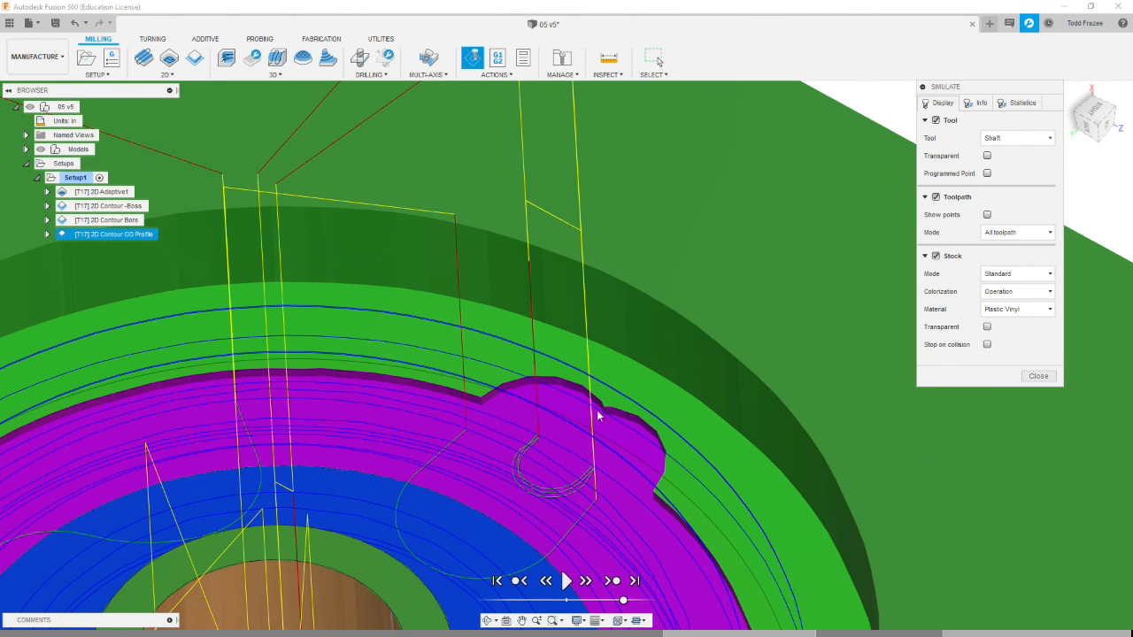
scroll(610, 443, down, 10)
shift+middle_drag(661, 509, 602, 526)
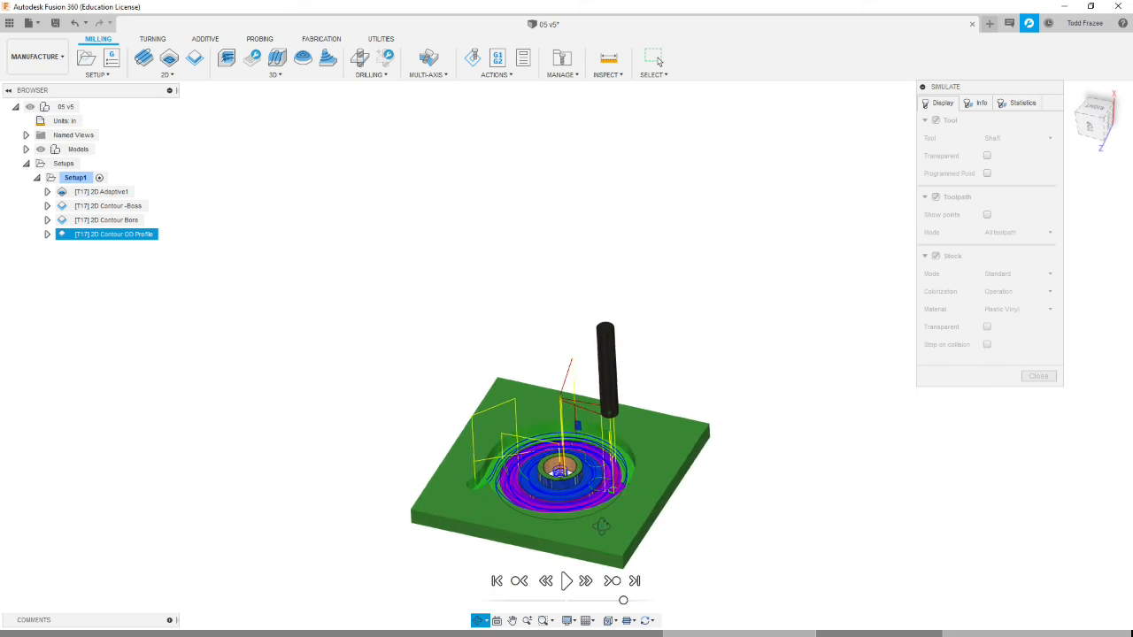
scroll(598, 536, down, 3)
scroll(585, 554, up, 6)
scroll(586, 554, up, 1)
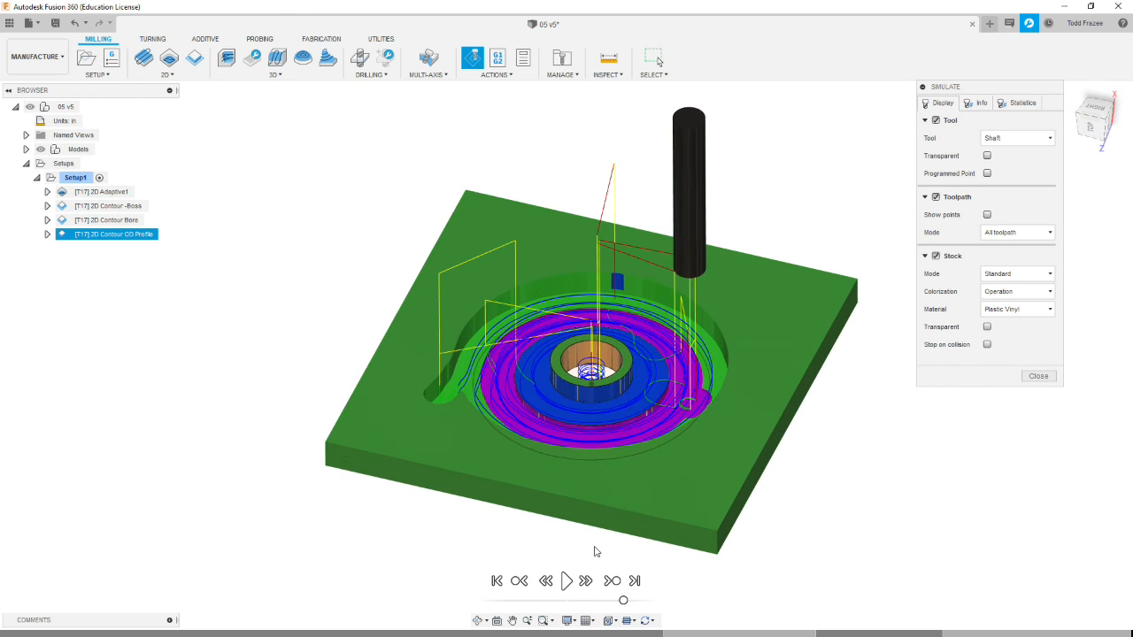
click(1040, 375)
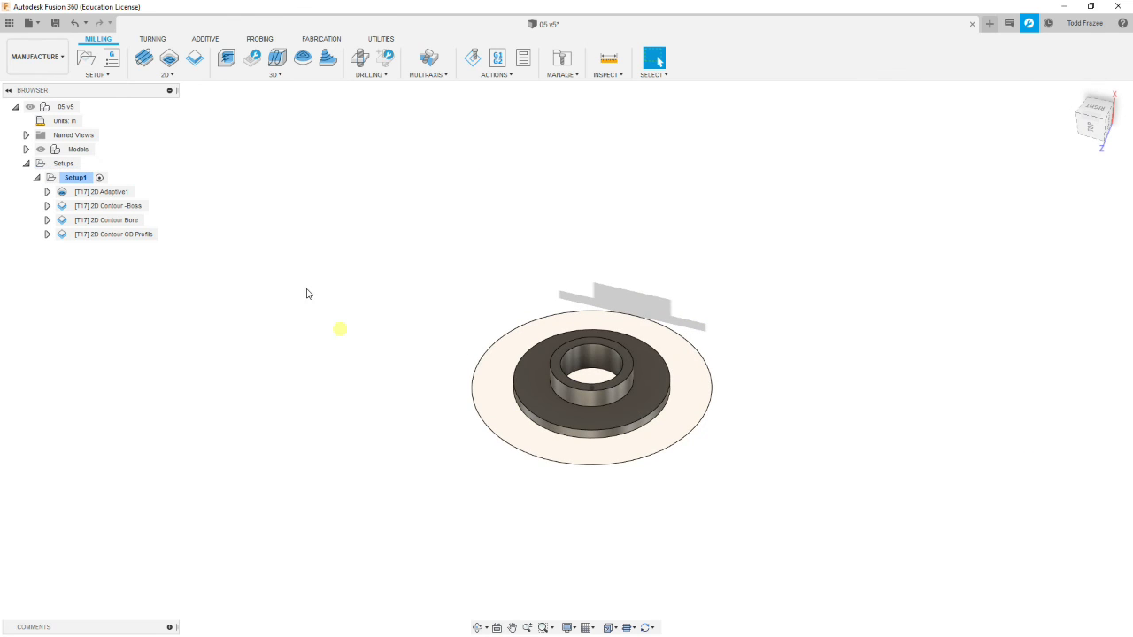
Step: Save a new document version described as "User Saved" and generate the setup sheet into the nc output folder
click(55, 22)
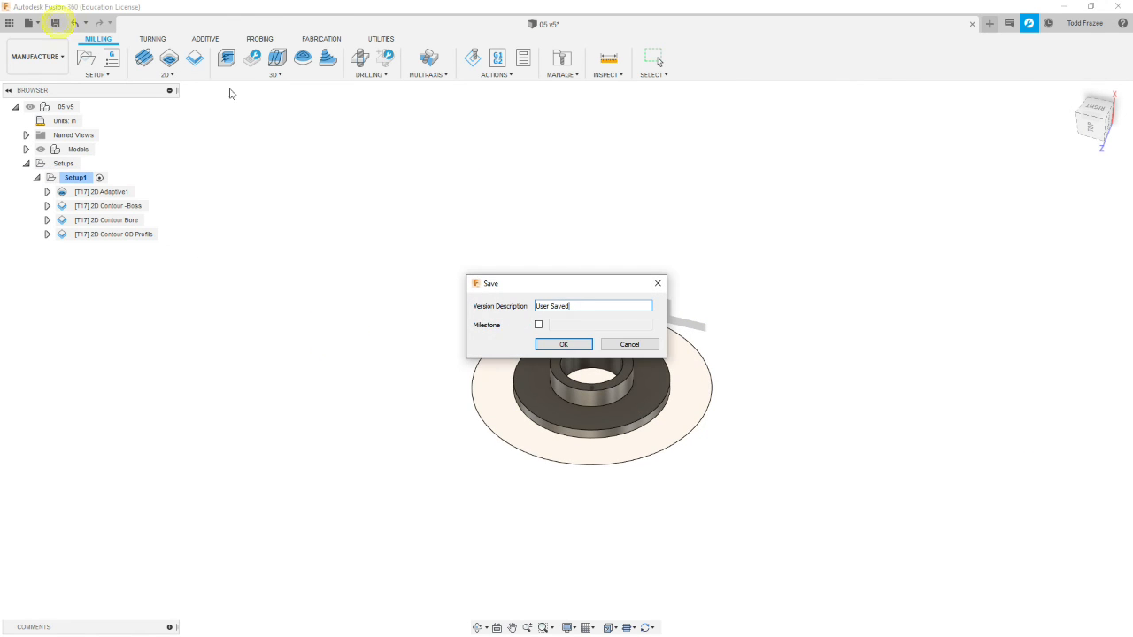
click(564, 346)
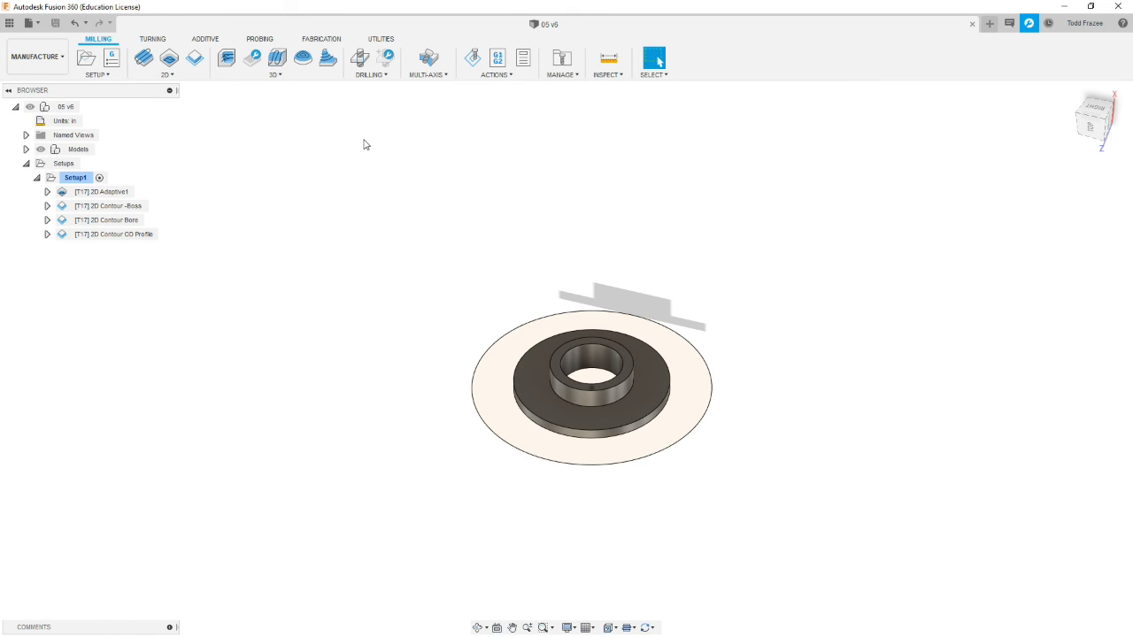
click(525, 59)
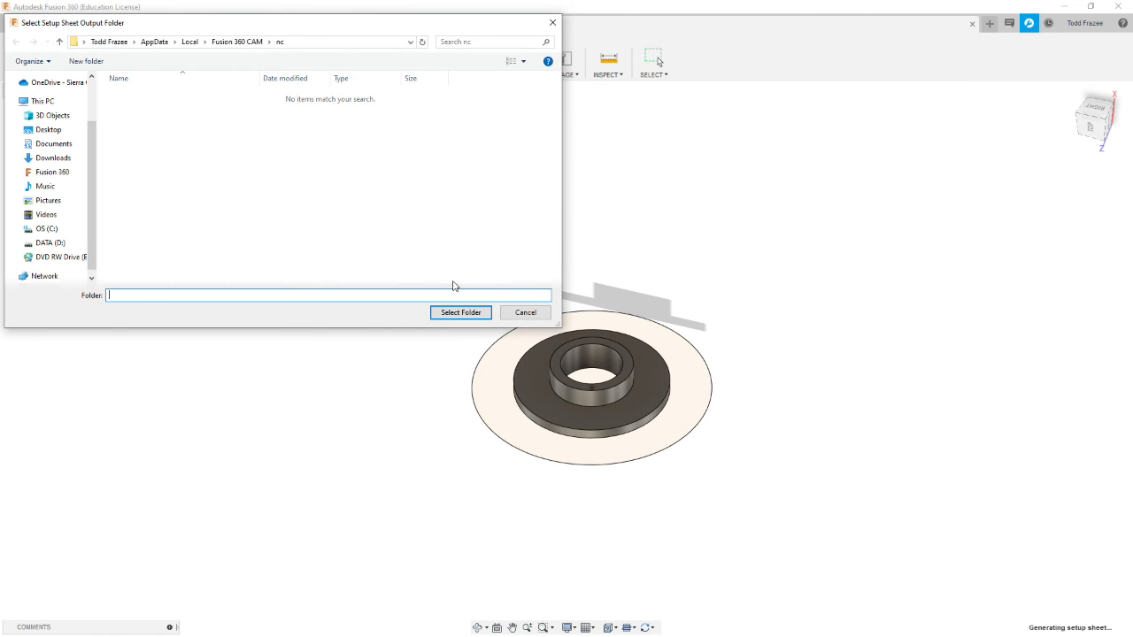
click(454, 313)
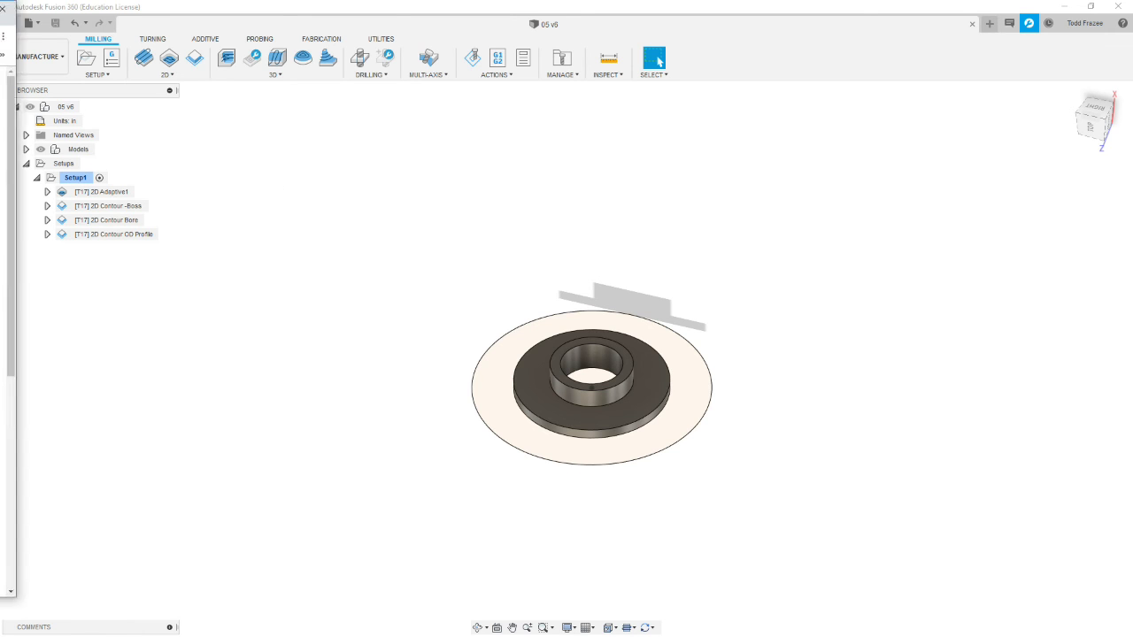
Step: Bring the setup sheet for program 0501 into full view and compare its stock and work-offset data with Setup1's stock
drag(655, 44, 664, 15)
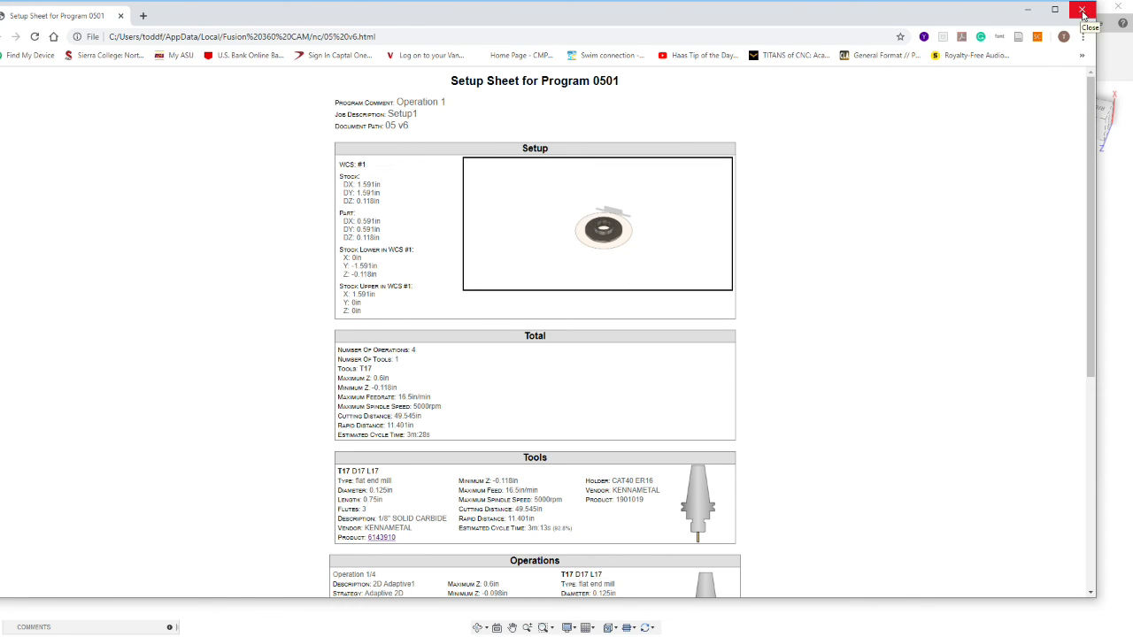
drag(1067, 13, 1102, 12)
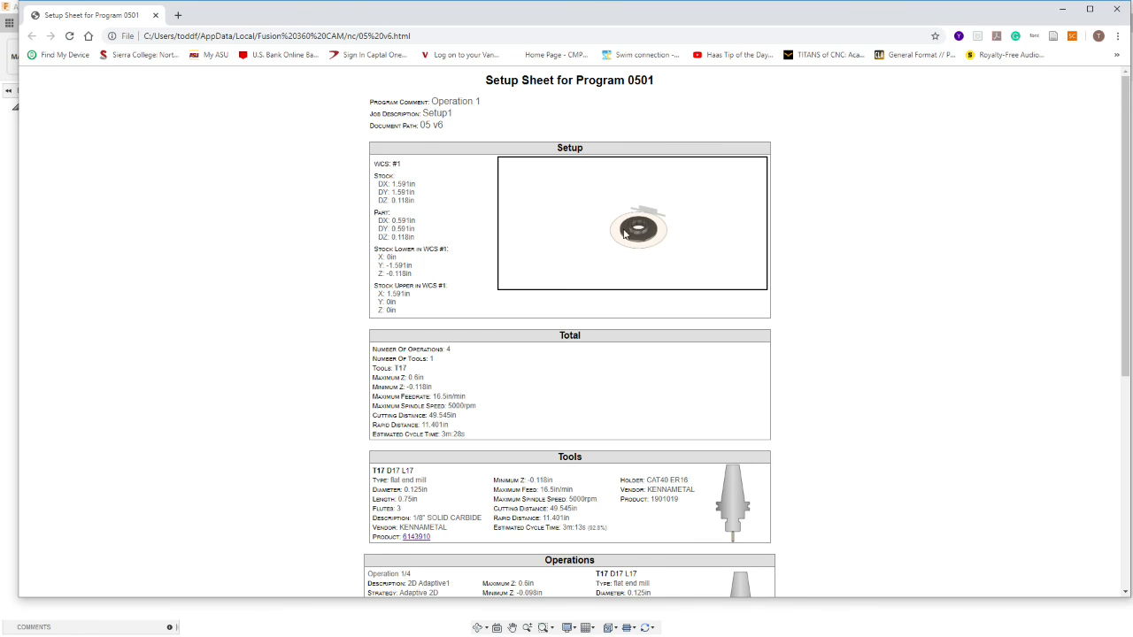
drag(617, 18, 4, 146)
drag(256, 146, 9, 59)
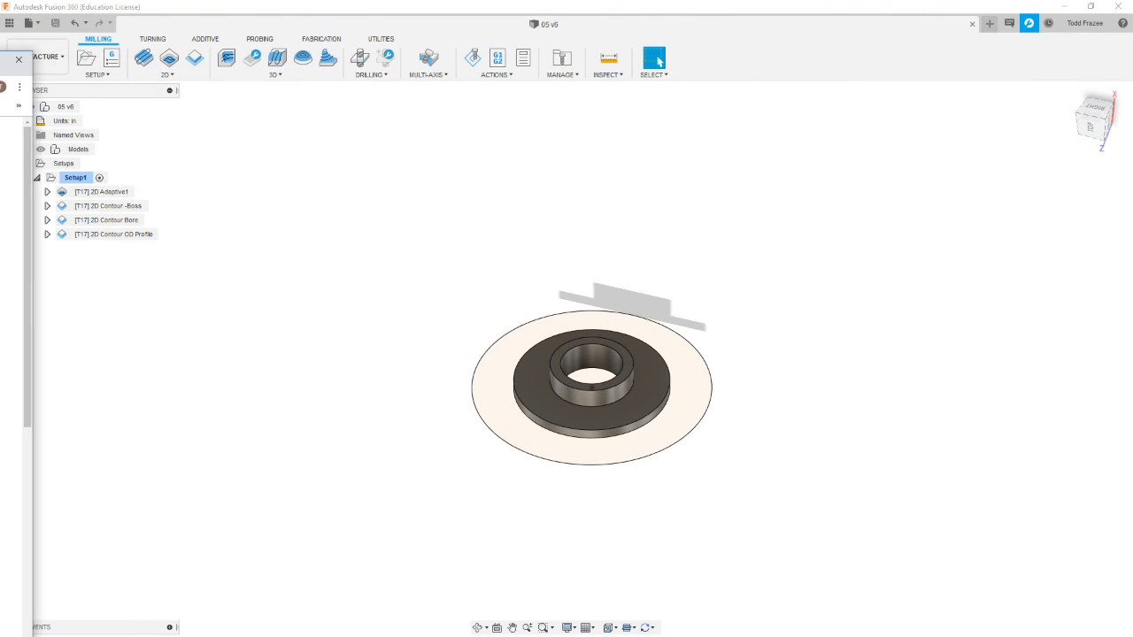
click(76, 177)
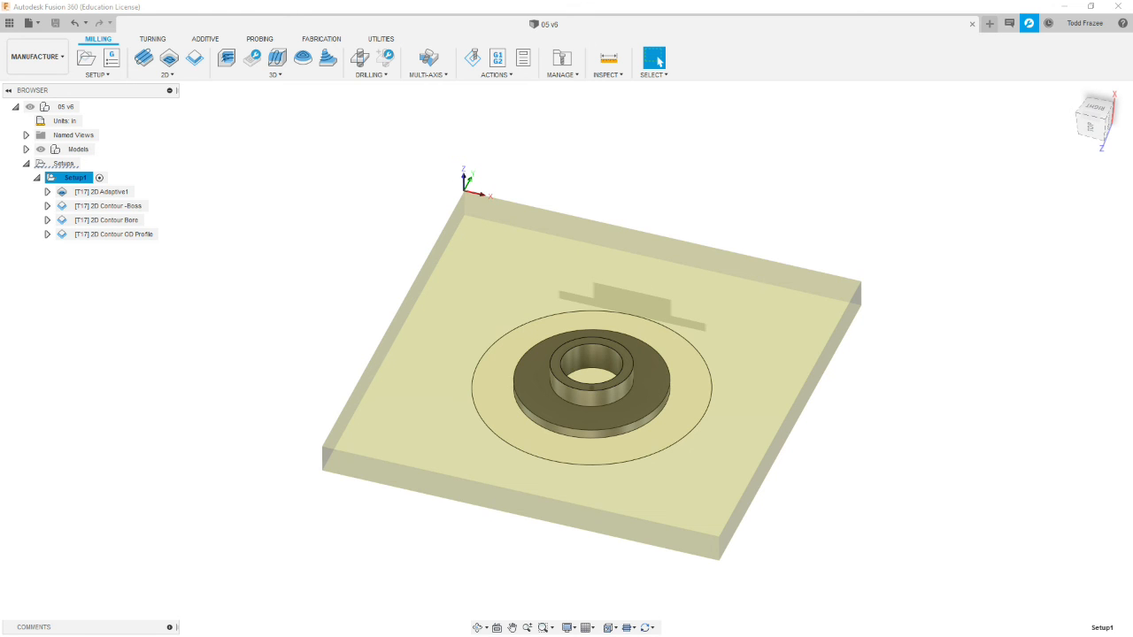
drag(0, 61, 473, 33)
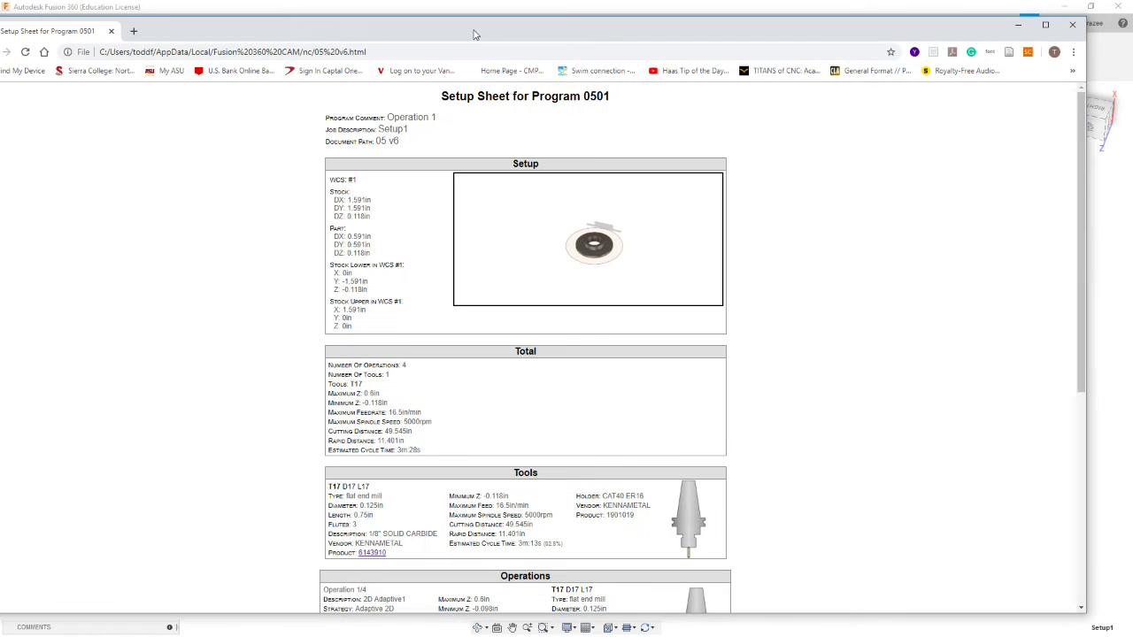
Step: Close the setup sheet, enlarge and reframe the stock model, and regenerate the setup sheet into the nc folder with the new view
click(1072, 24)
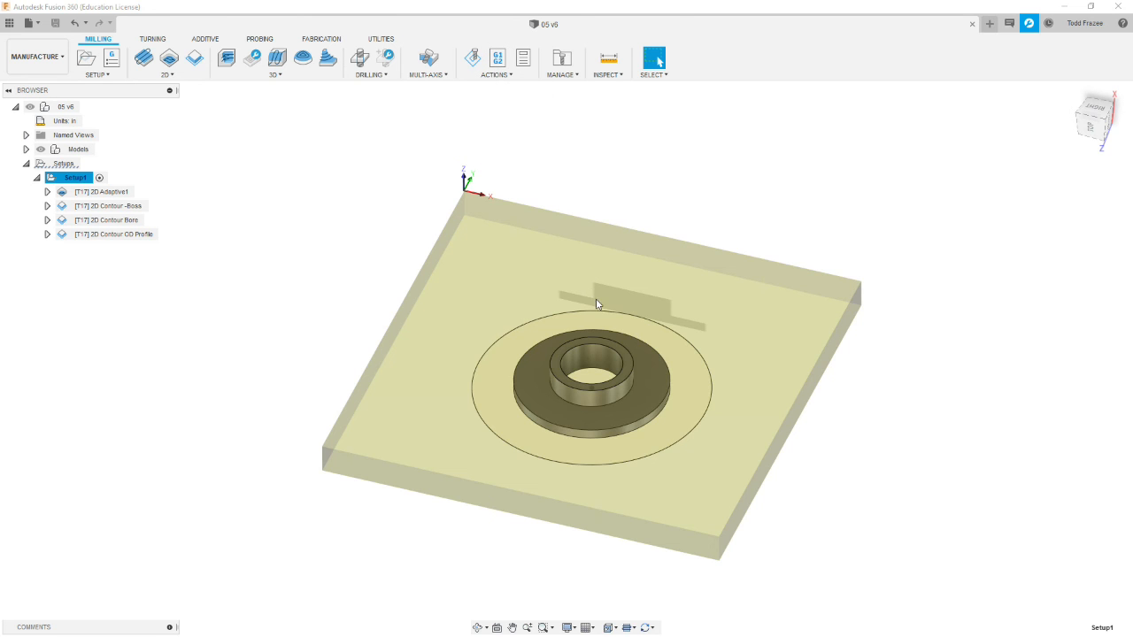
scroll(614, 316, up, 2)
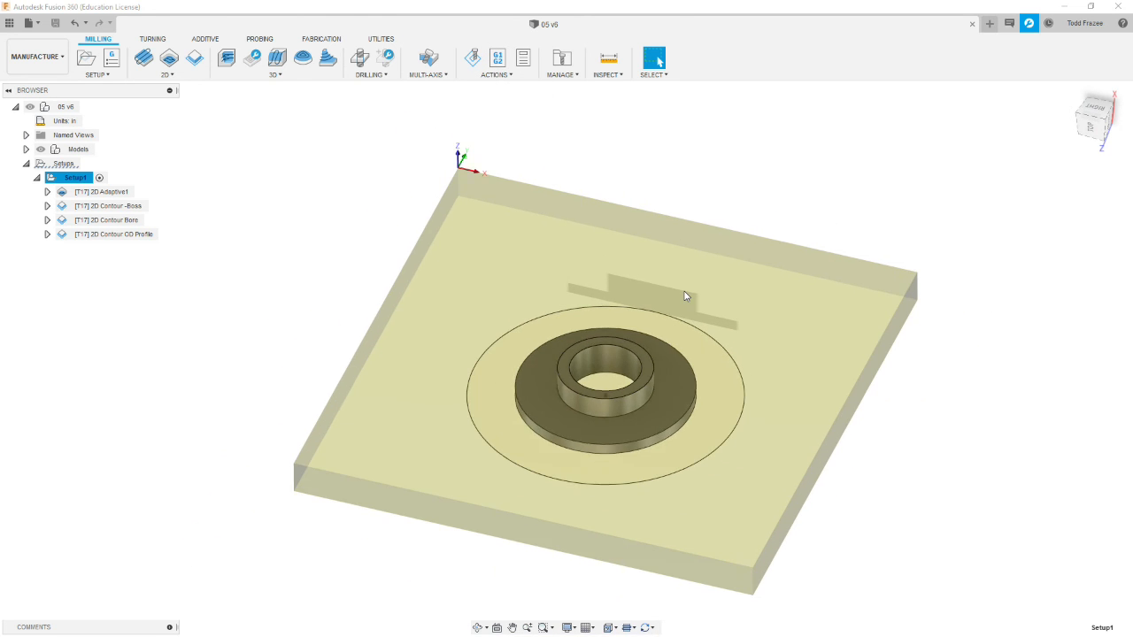
middle_drag(671, 445, 567, 395)
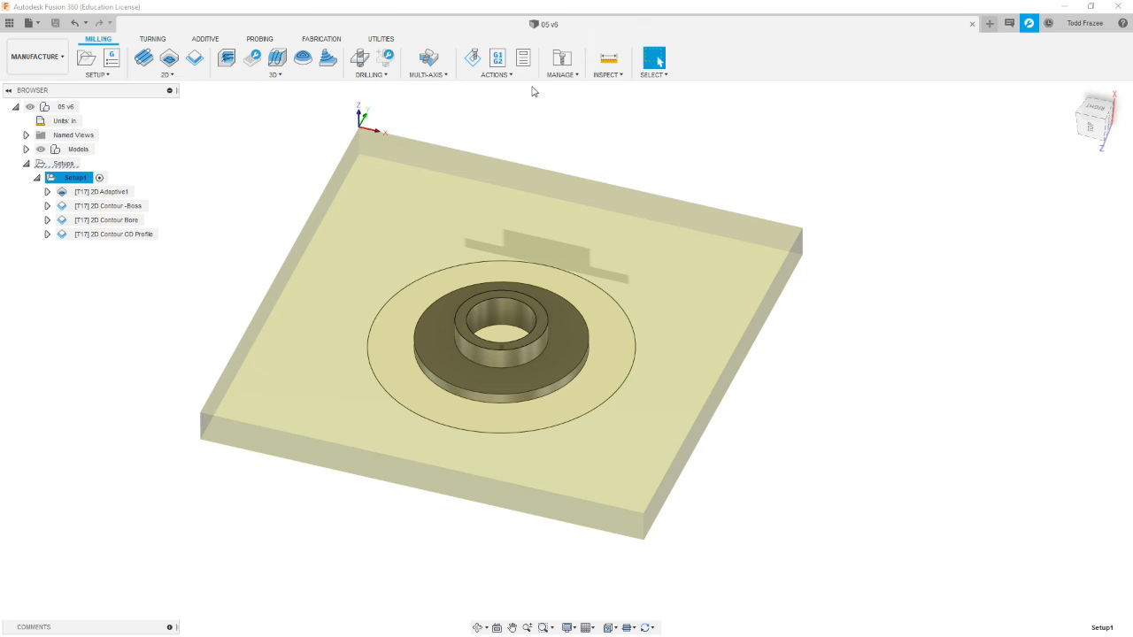
click(524, 58)
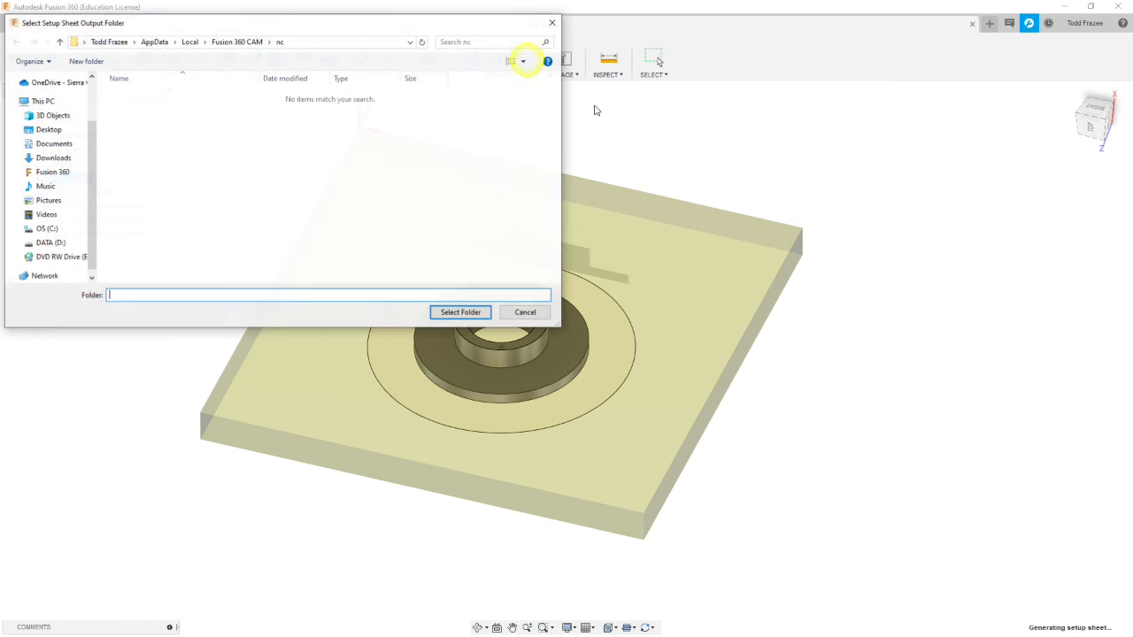
click(461, 312)
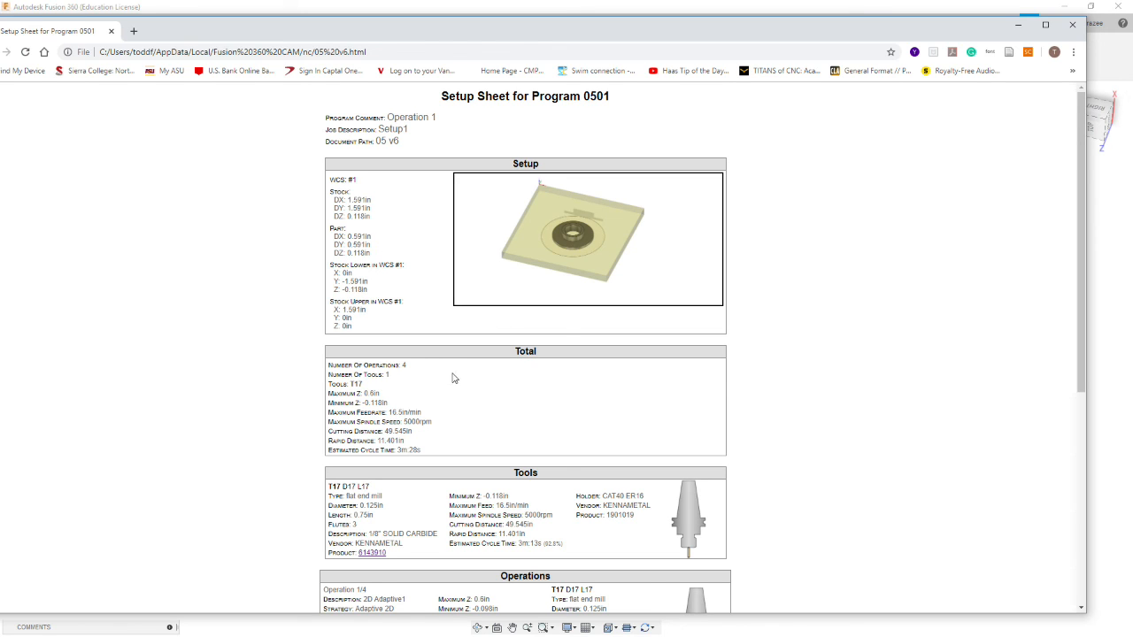
Step: Review the setup sheet's Total section for spindle speed, cycle time, maximum feedrate, and minimum and maximum Z
scroll(452, 379, down, 3)
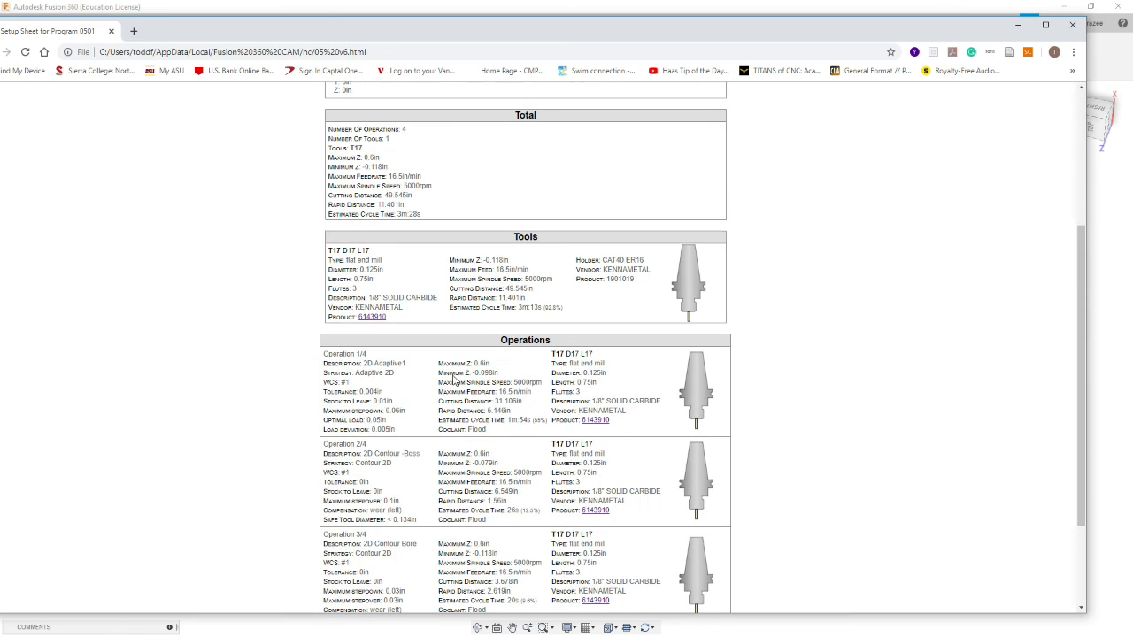
drag(434, 187, 421, 215)
click(434, 191)
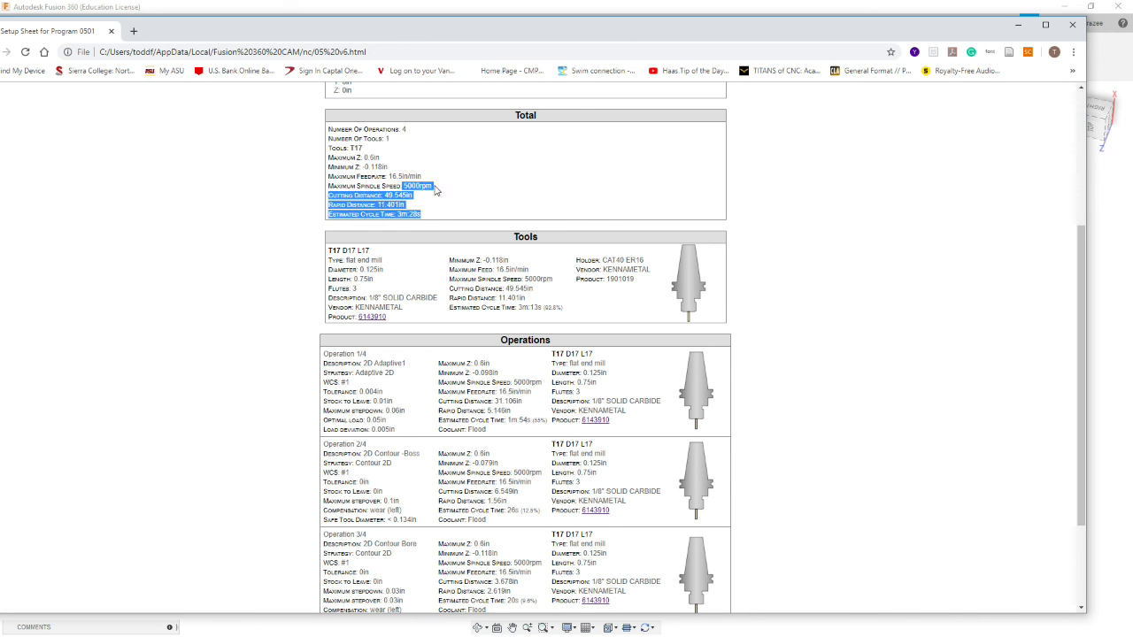
click(427, 209)
drag(386, 176, 417, 174)
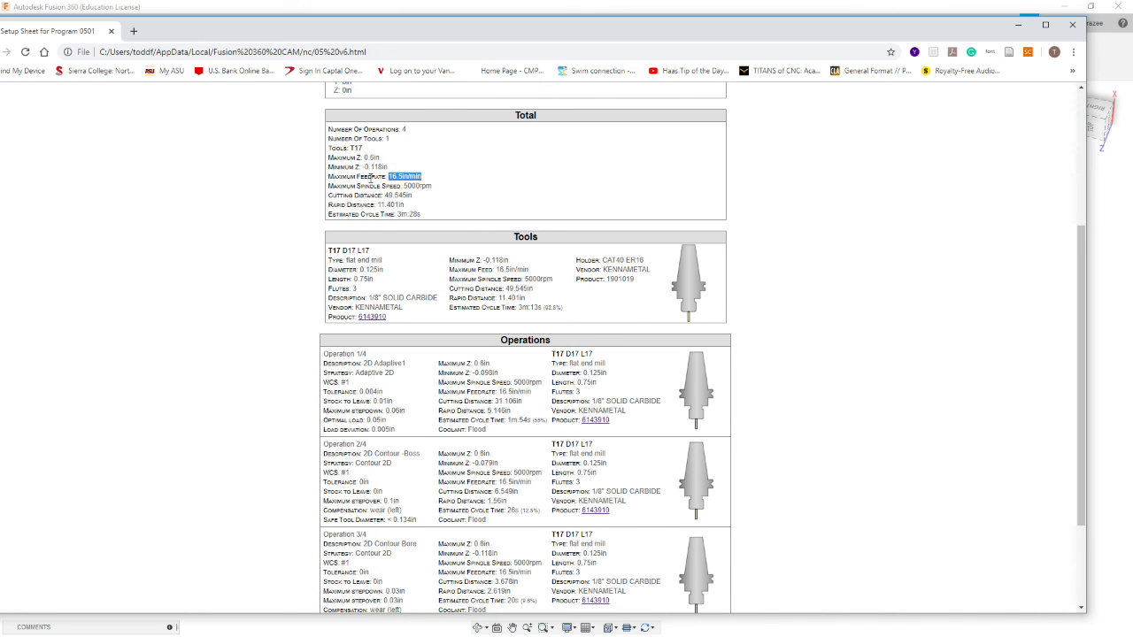
click(497, 183)
drag(386, 168, 368, 168)
click(466, 196)
drag(383, 158, 364, 159)
click(454, 176)
Step: Review the setup sheet's four operation entries, including the boss, bore and OD profile contours, and close the sheet
scroll(496, 215, down, 3)
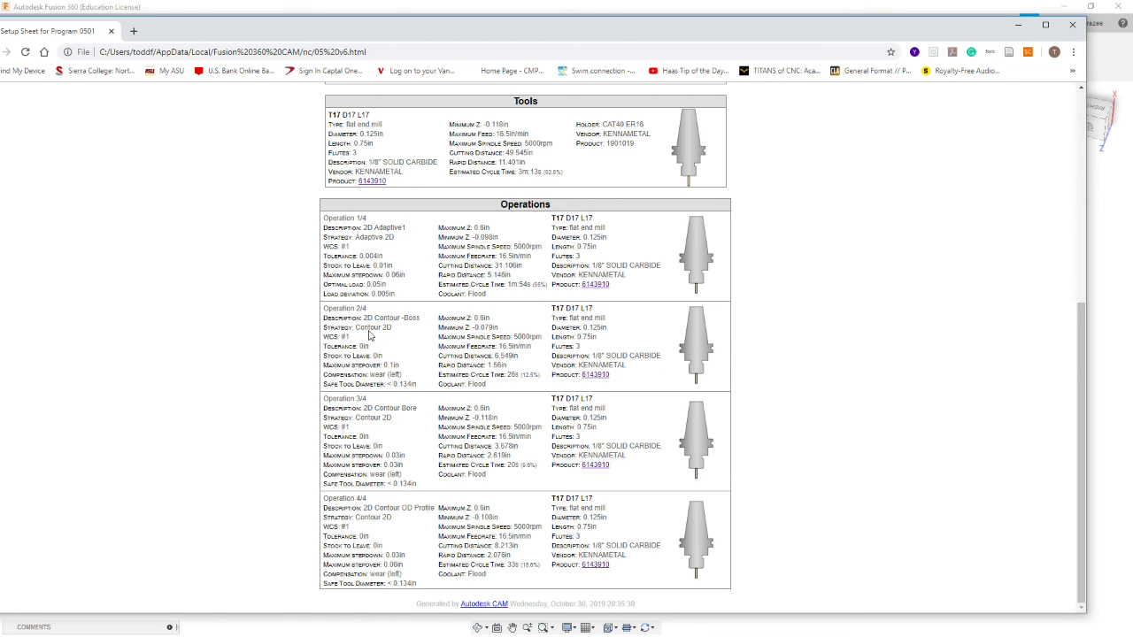
drag(387, 317, 419, 334)
click(417, 355)
click(423, 434)
drag(364, 506, 424, 519)
click(415, 526)
scroll(413, 483, up, 5)
scroll(376, 354, down, 1)
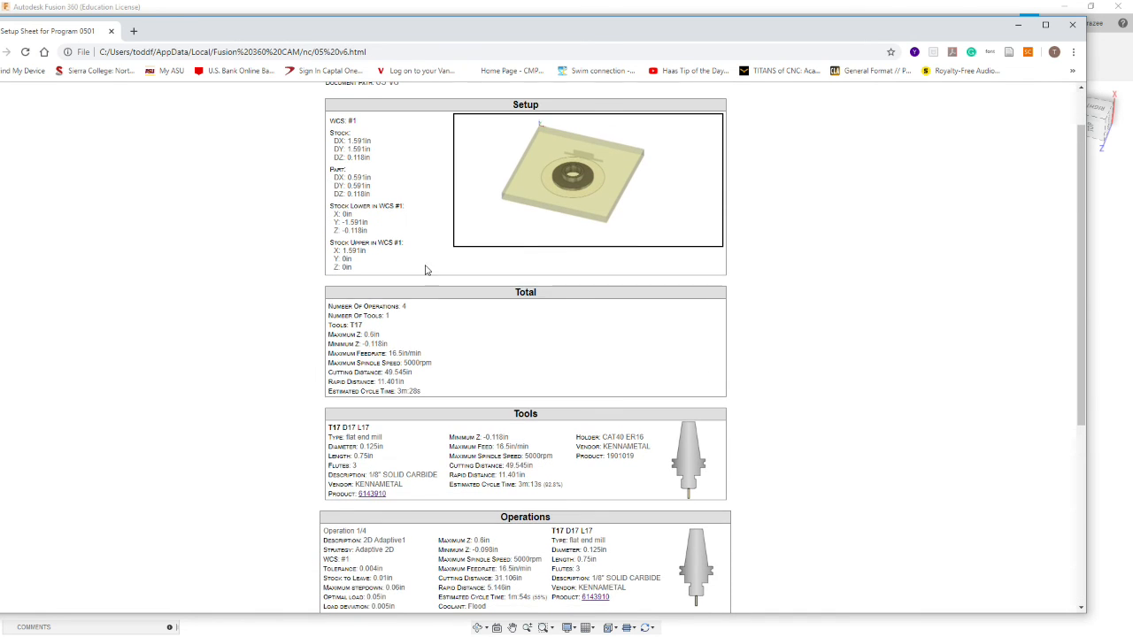
scroll(736, 240, up, 1)
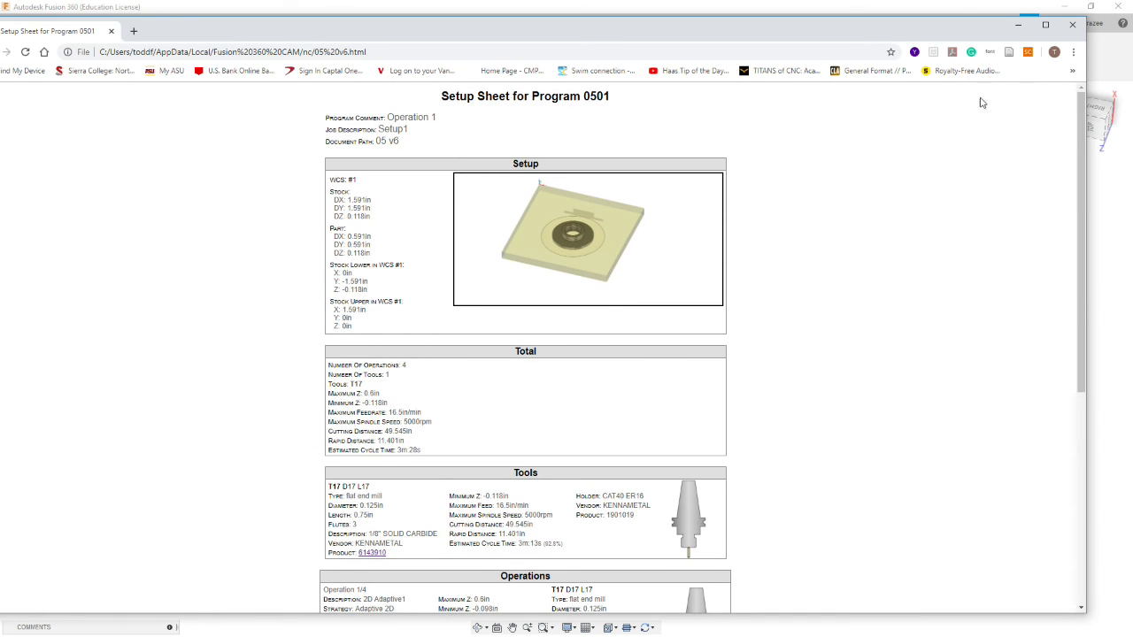
click(1072, 24)
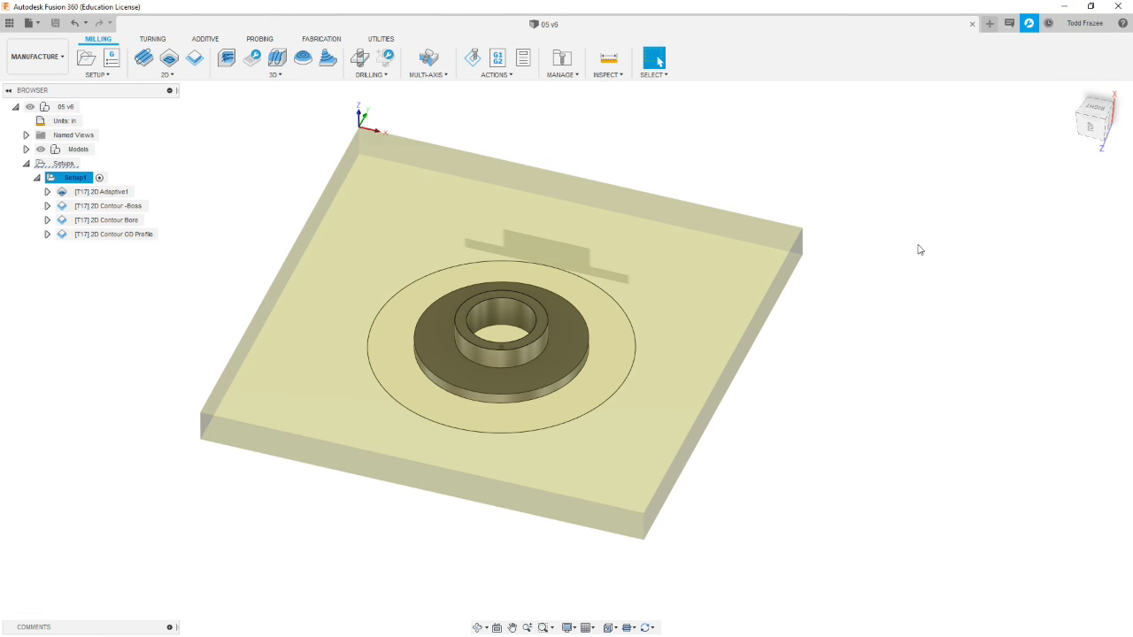
Step: Post process Setup1 with the HAAS (pre-NGC) post as program 0501, saving it as 0501.nc in the nc folder
click(498, 60)
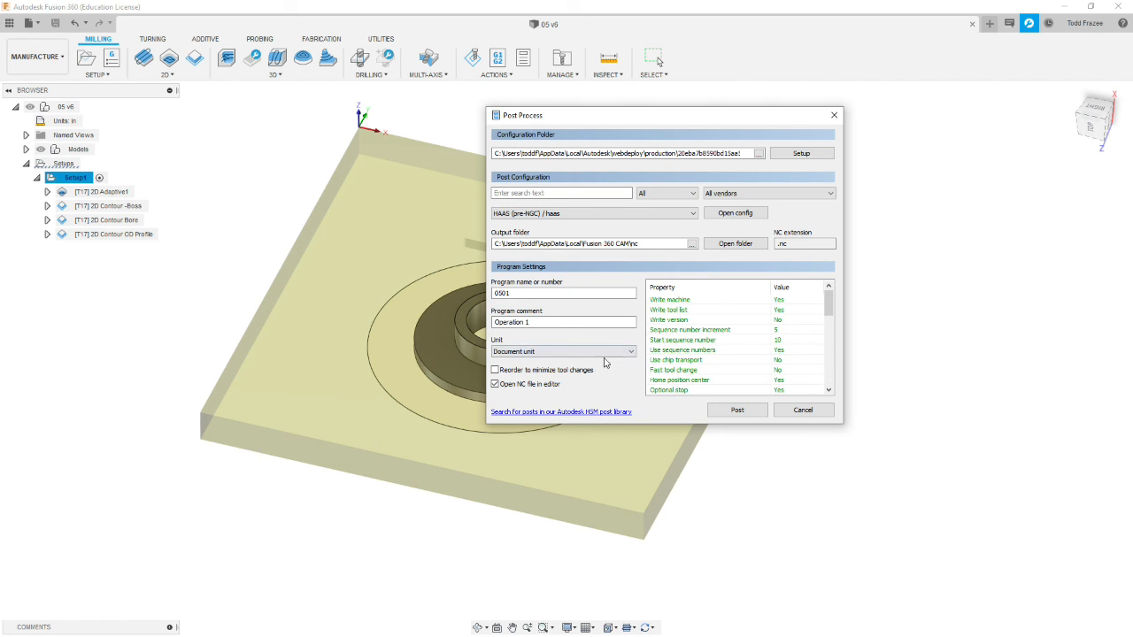
click(738, 412)
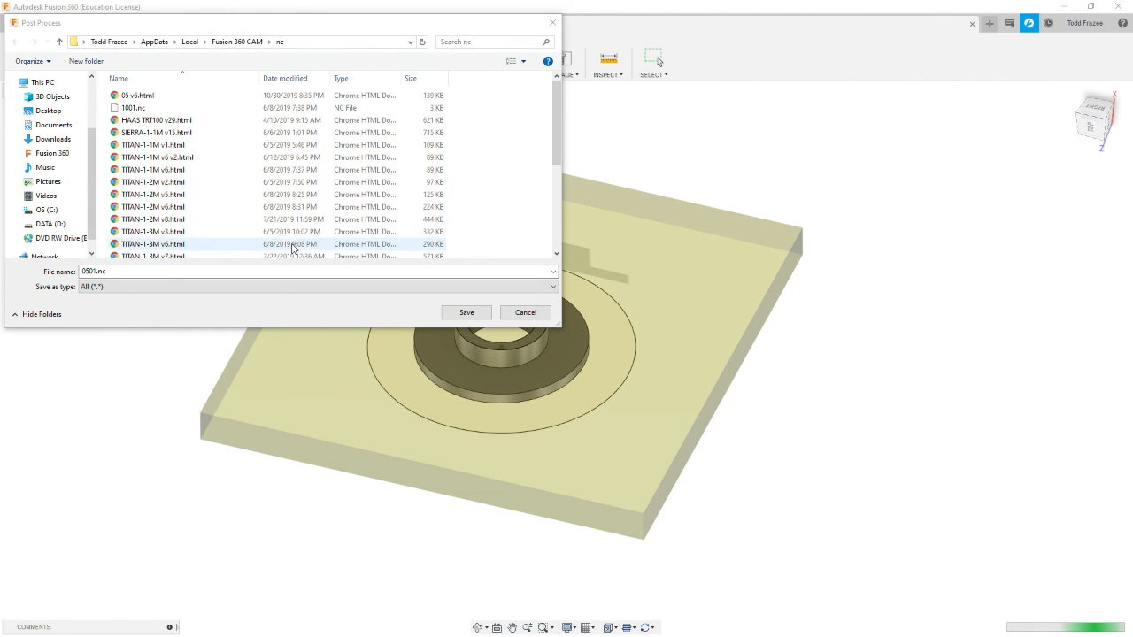
click(107, 272)
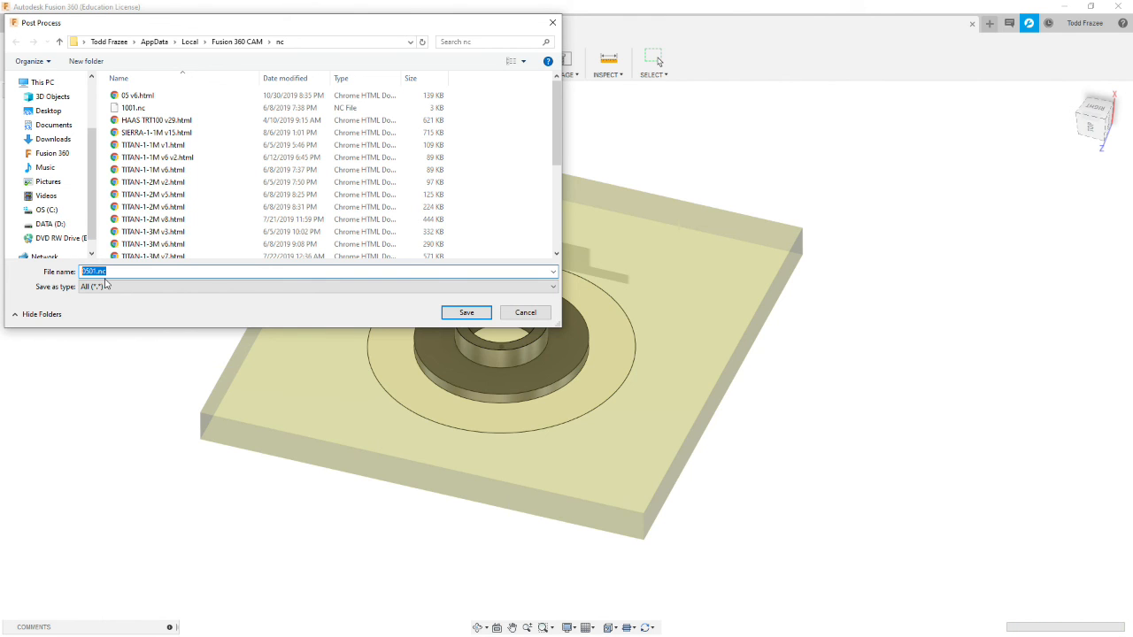
click(467, 313)
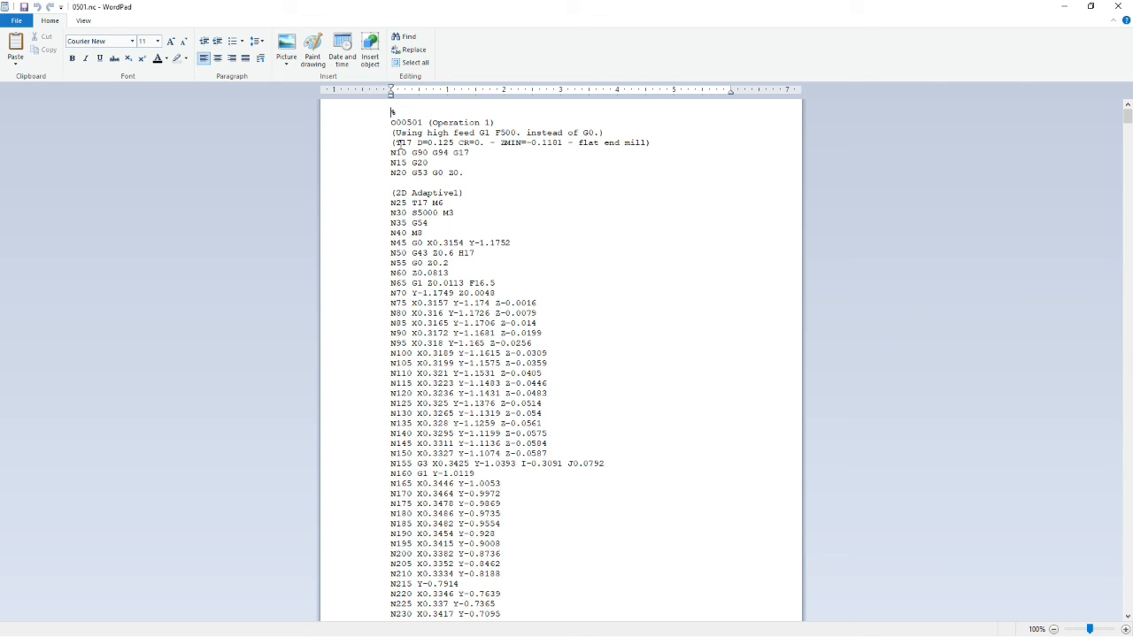
Step: Examine the posted code's T17 tool comment and read through the 2D Adaptive1 toolpath blocks
drag(395, 143, 458, 143)
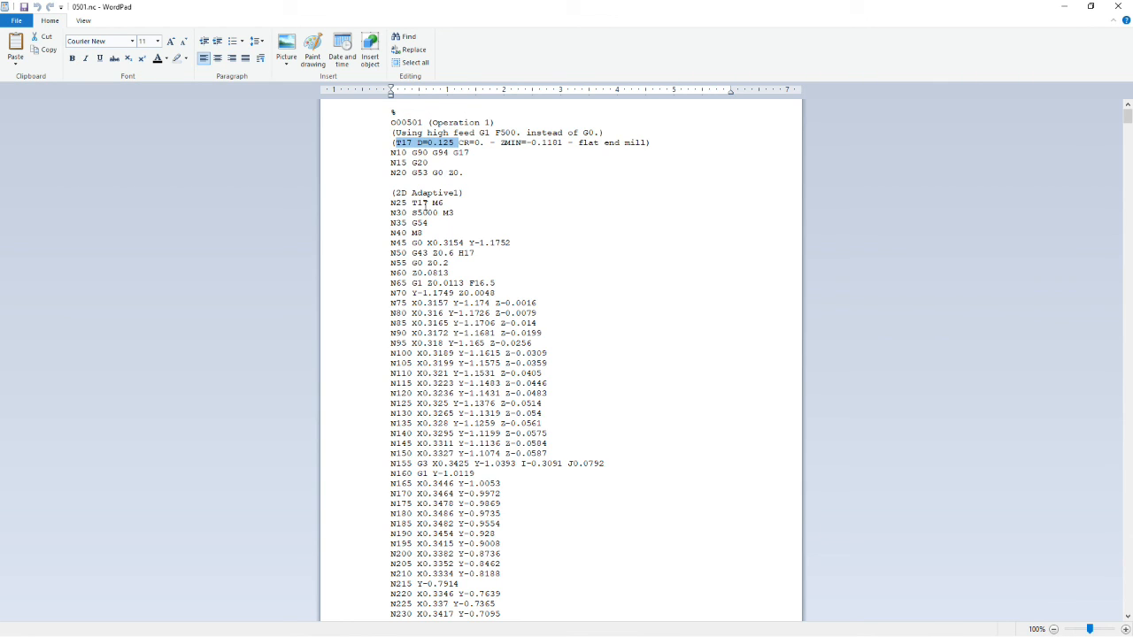
scroll(438, 226, down, 20)
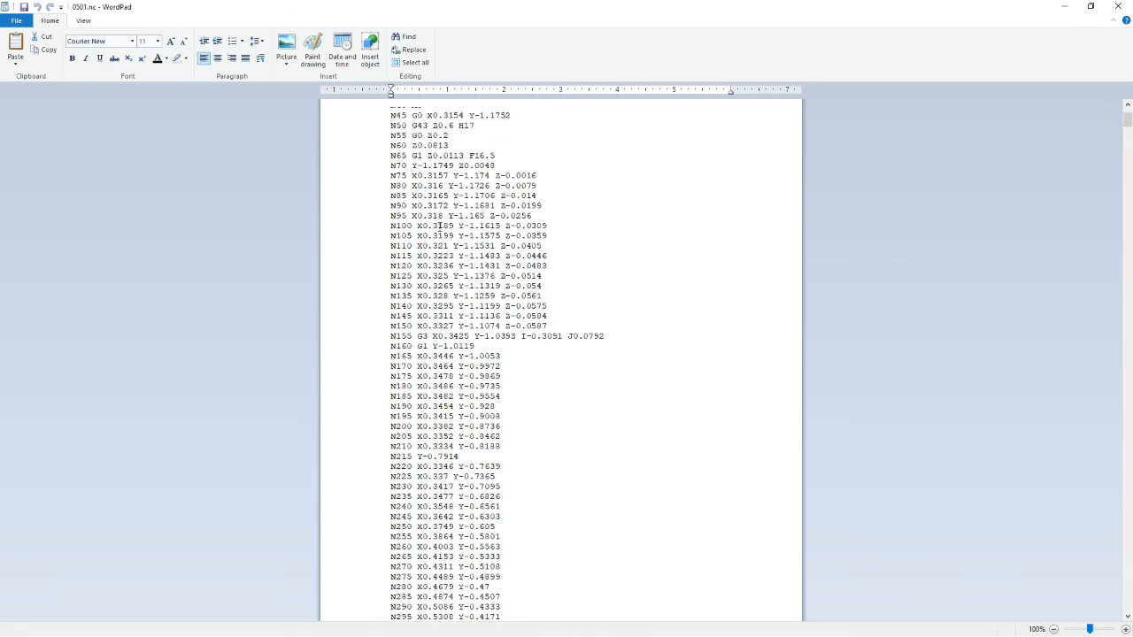
scroll(443, 229, down, 20)
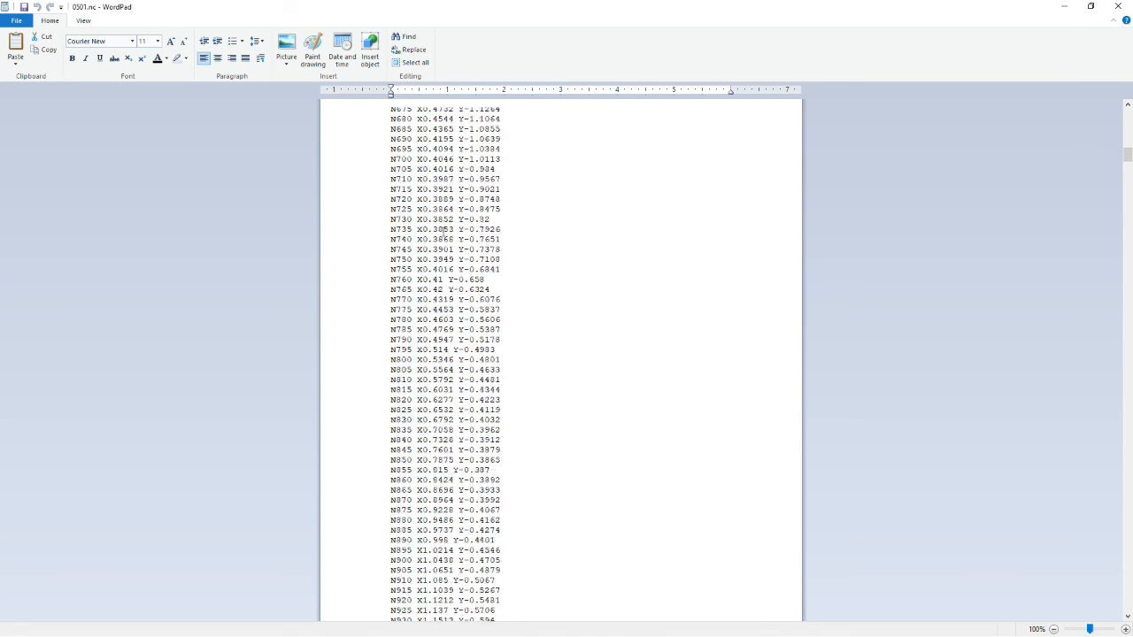
scroll(438, 229, down, 19)
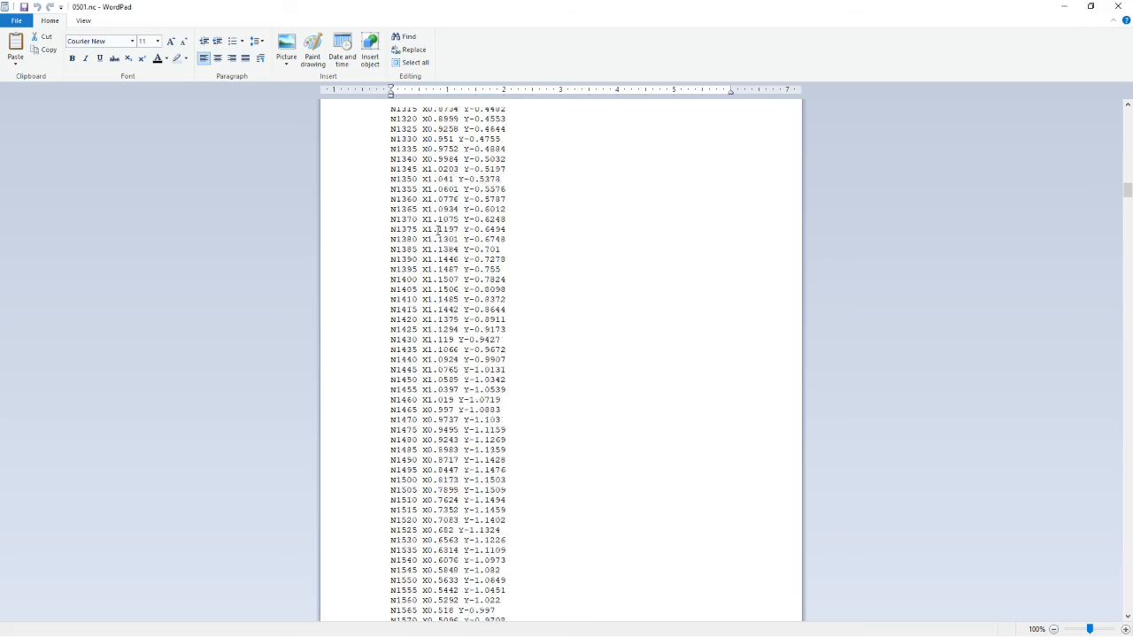
scroll(437, 231, down, 11)
scroll(436, 231, down, 11)
scroll(437, 229, down, 20)
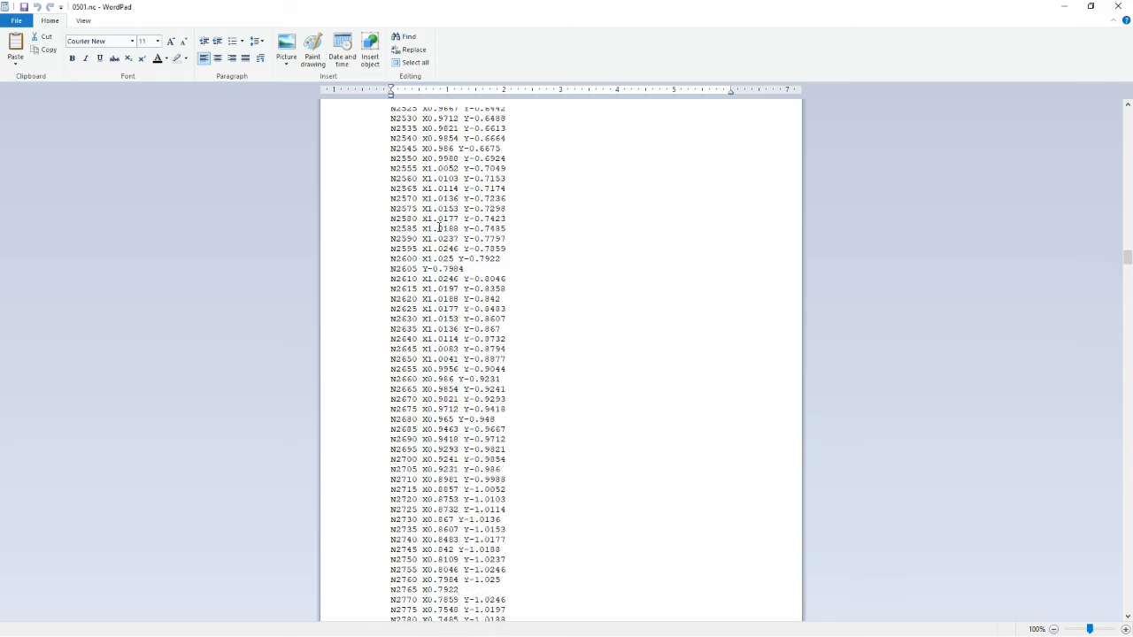
scroll(439, 229, down, 7)
scroll(439, 228, up, 11)
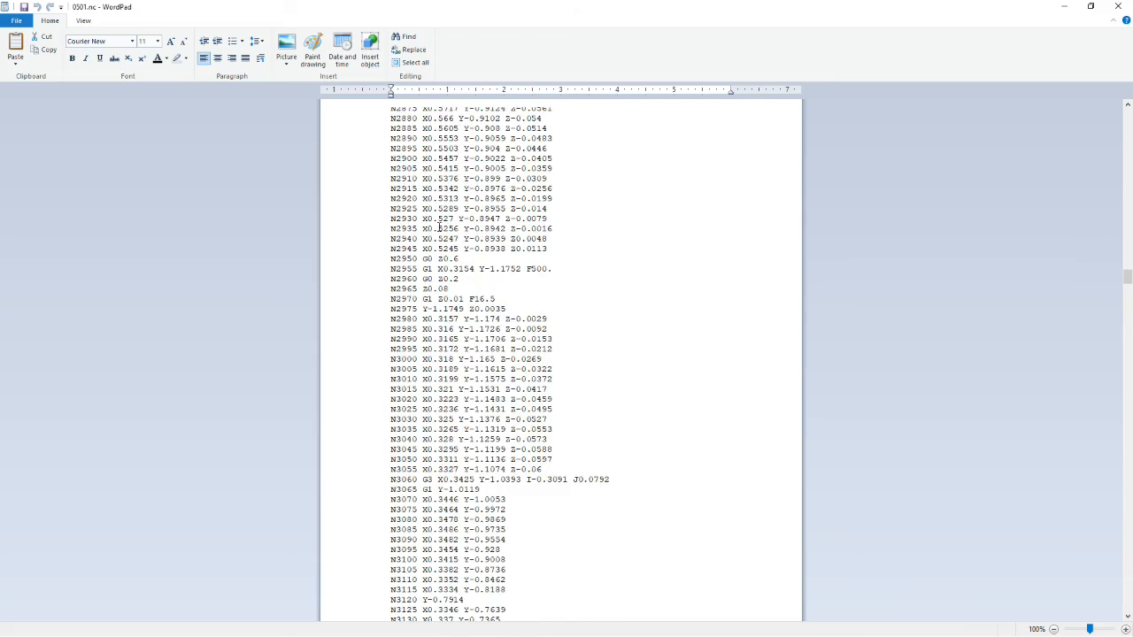
scroll(439, 228, down, 20)
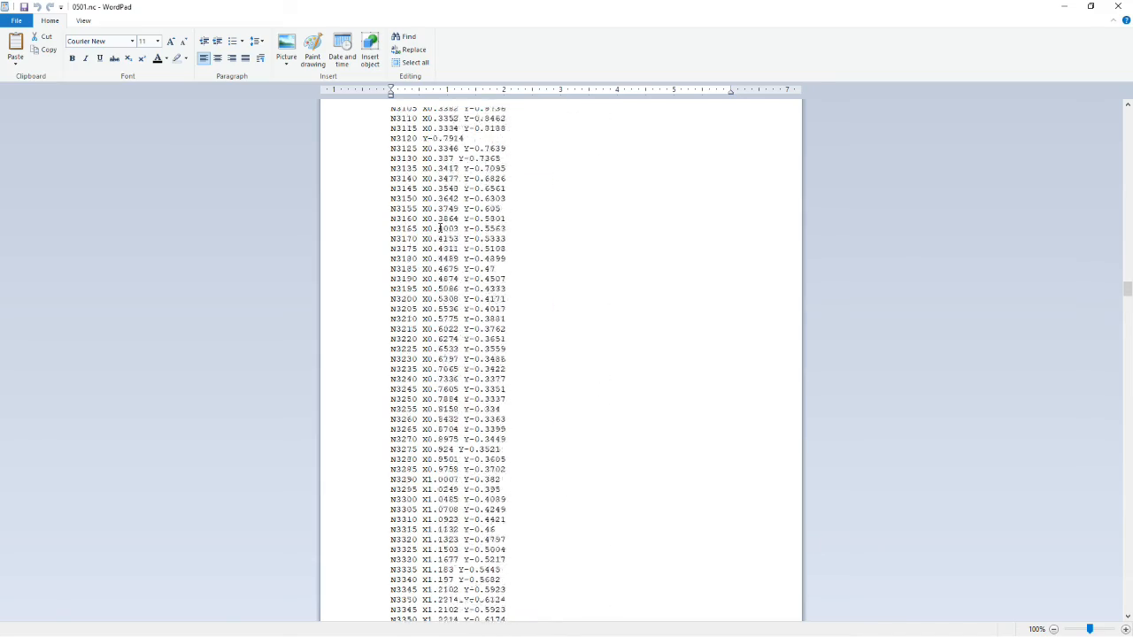
scroll(439, 229, down, 20)
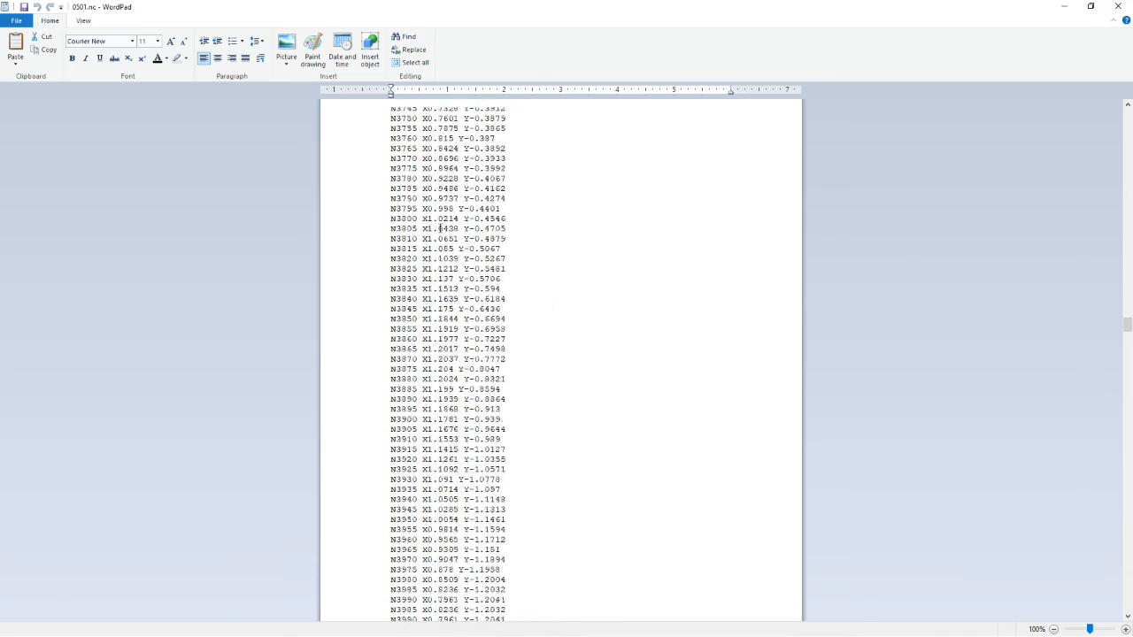
scroll(439, 228, down, 11)
scroll(439, 228, down, 20)
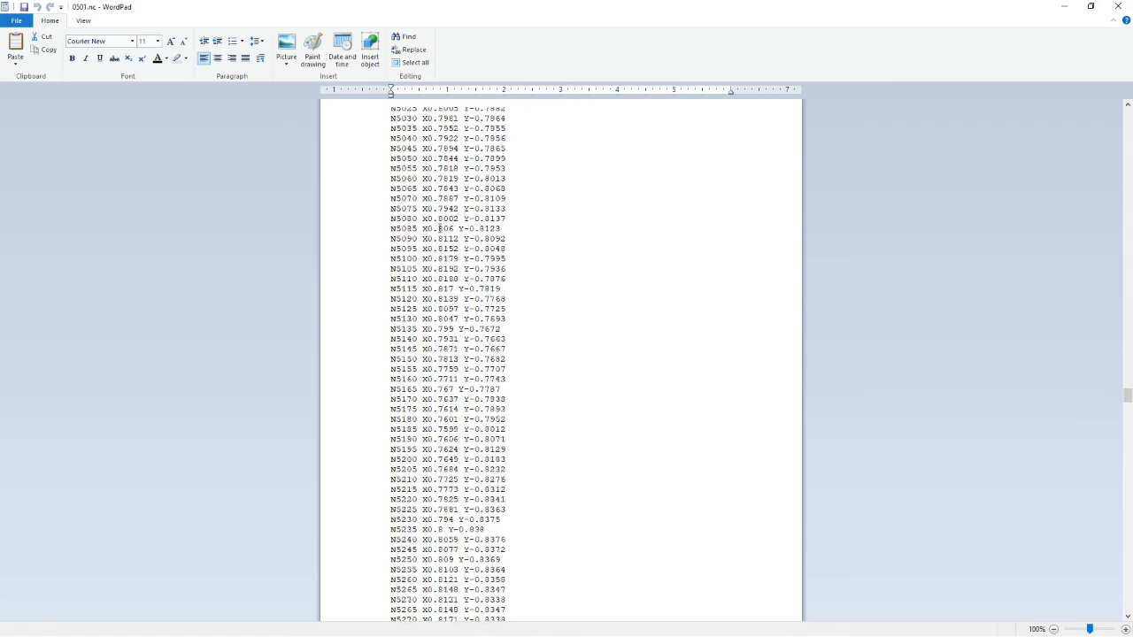
scroll(440, 228, down, 20)
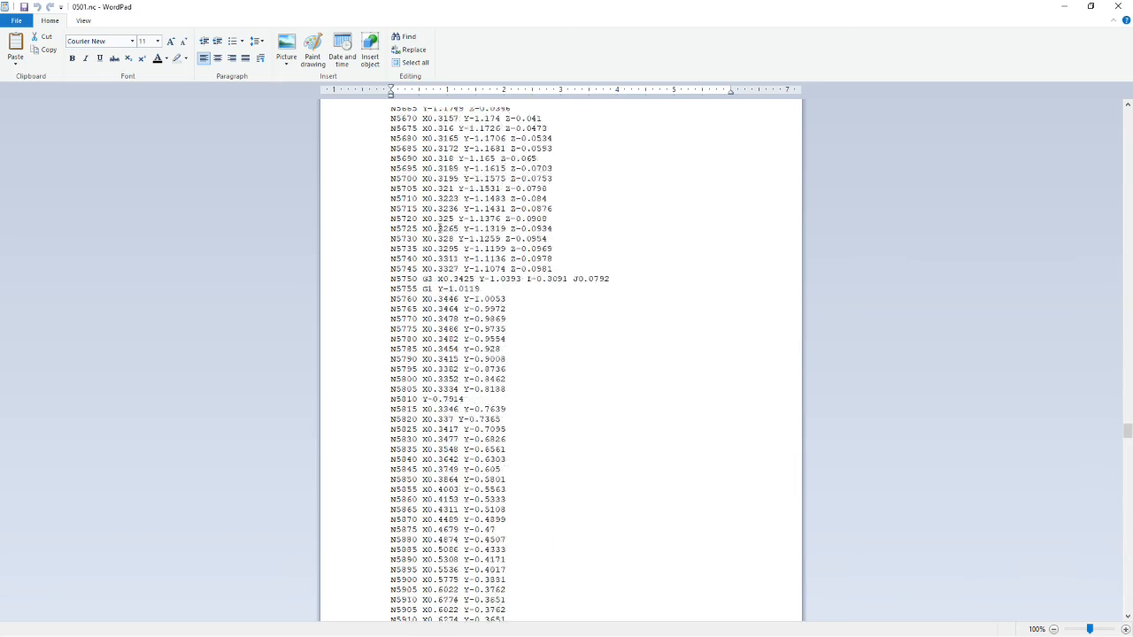
scroll(439, 229, down, 11)
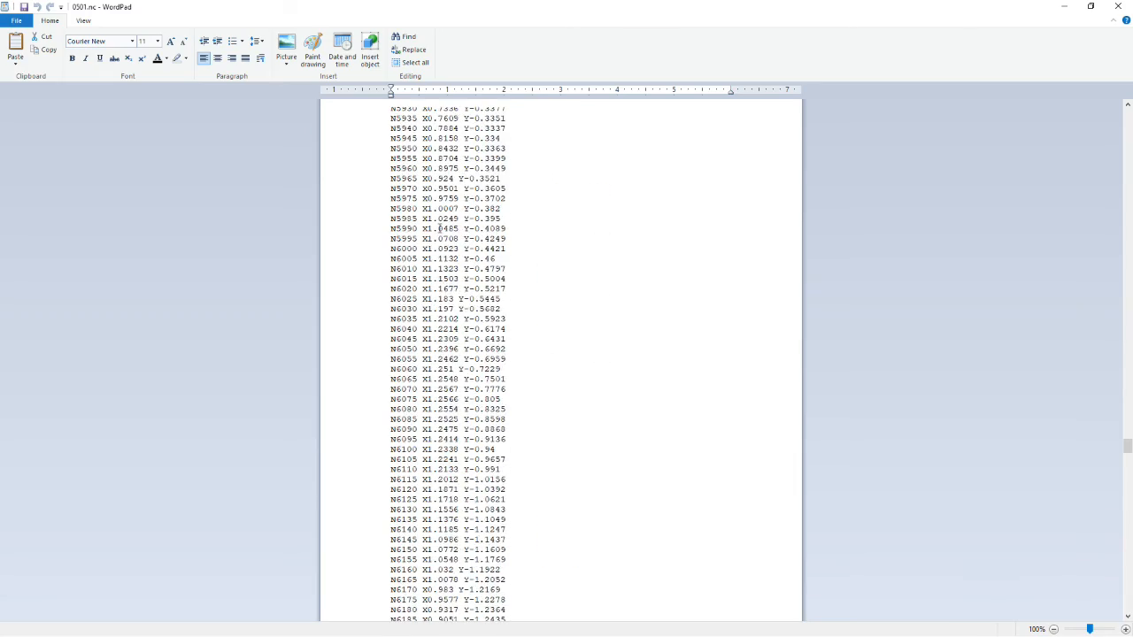
scroll(439, 228, down, 20)
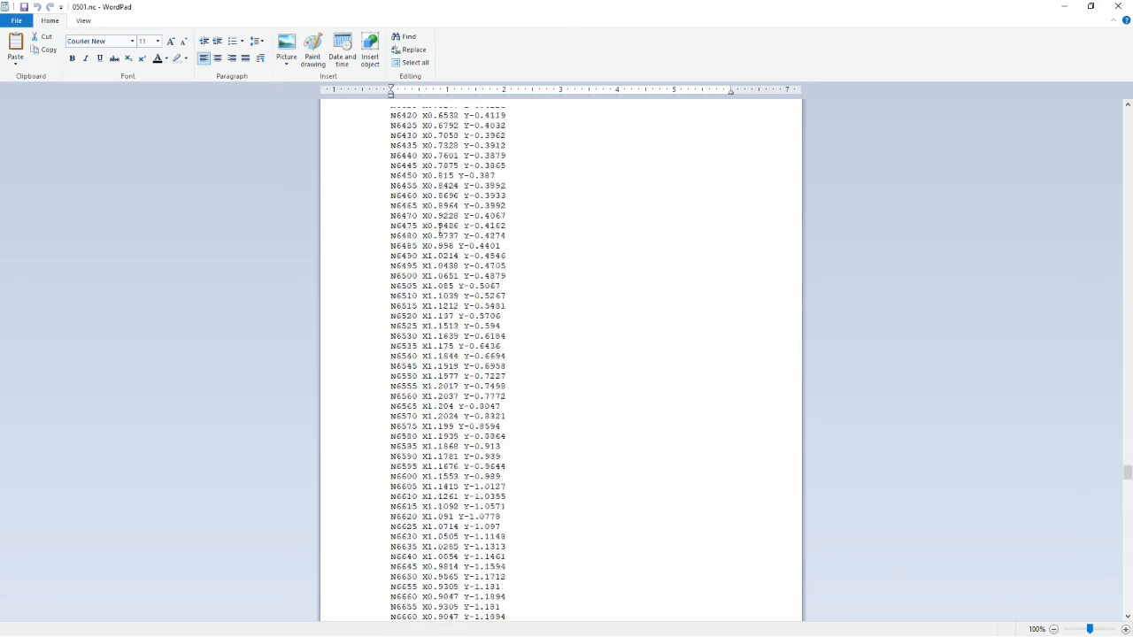
scroll(439, 228, down, 20)
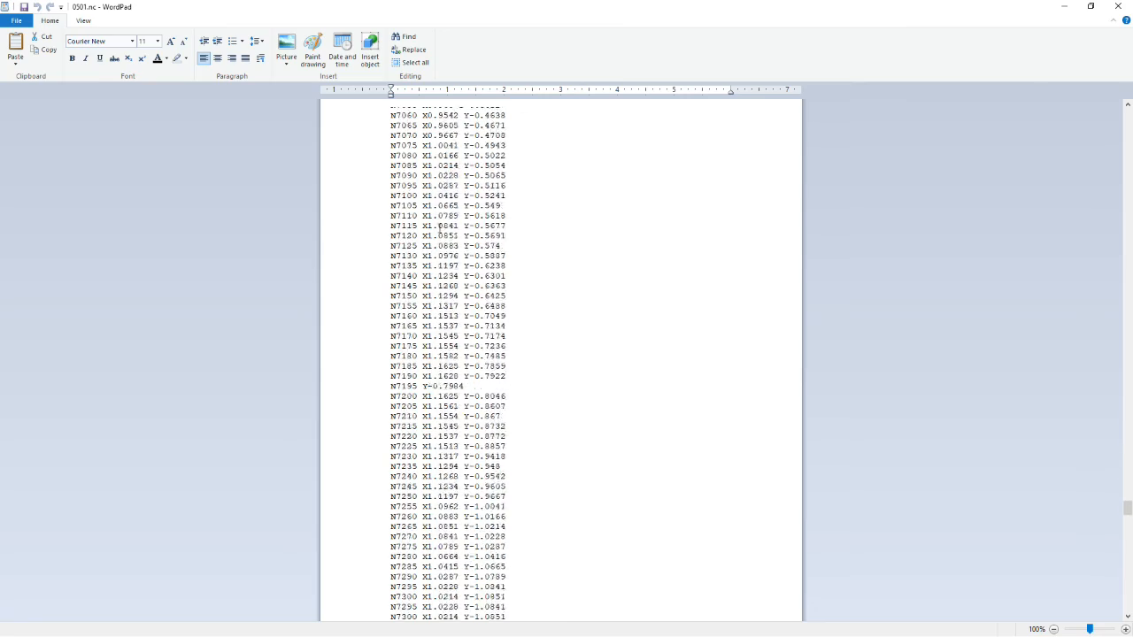
scroll(439, 228, down, 20)
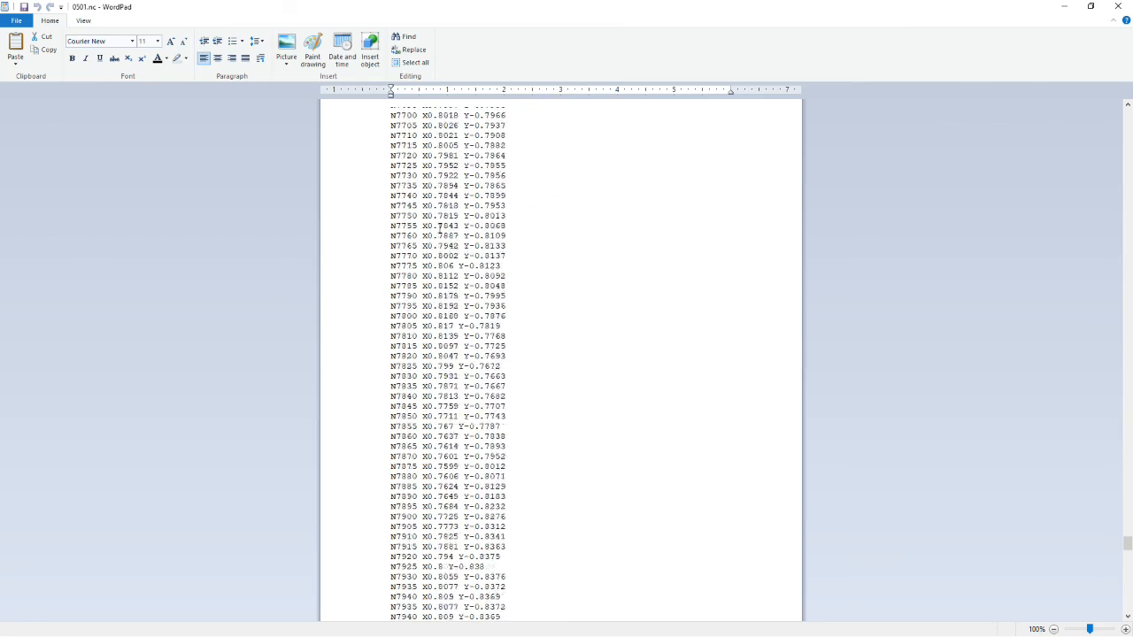
Step: Examine the boss, bore and OD profile contour sections and the program end in the posted code, and close the file
scroll(439, 228, down, 20)
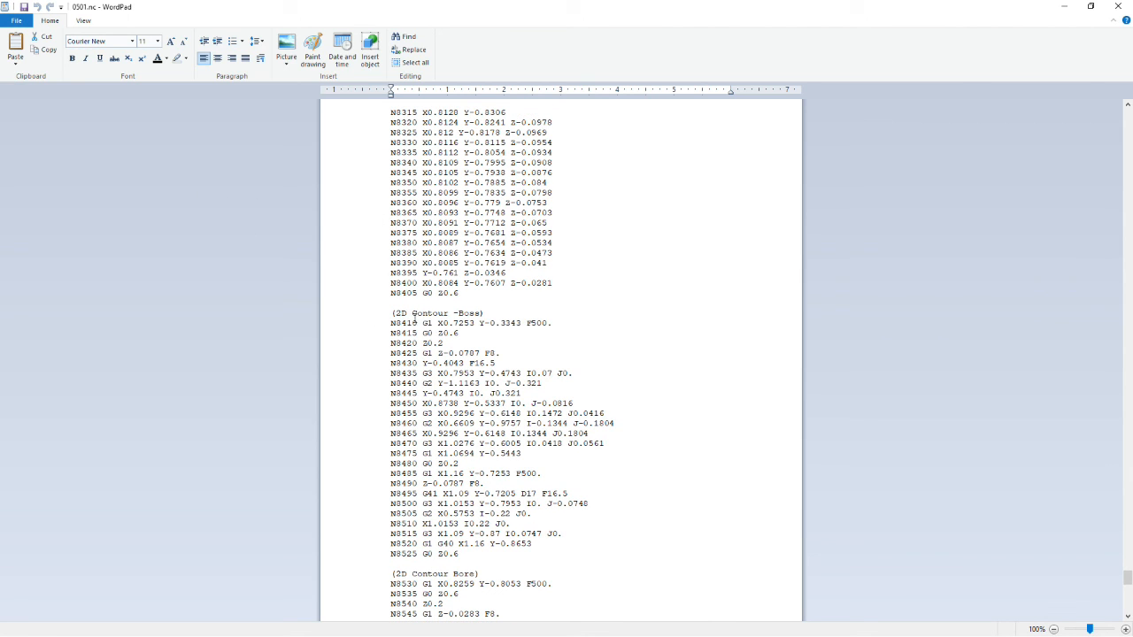
scroll(422, 322, down, 12)
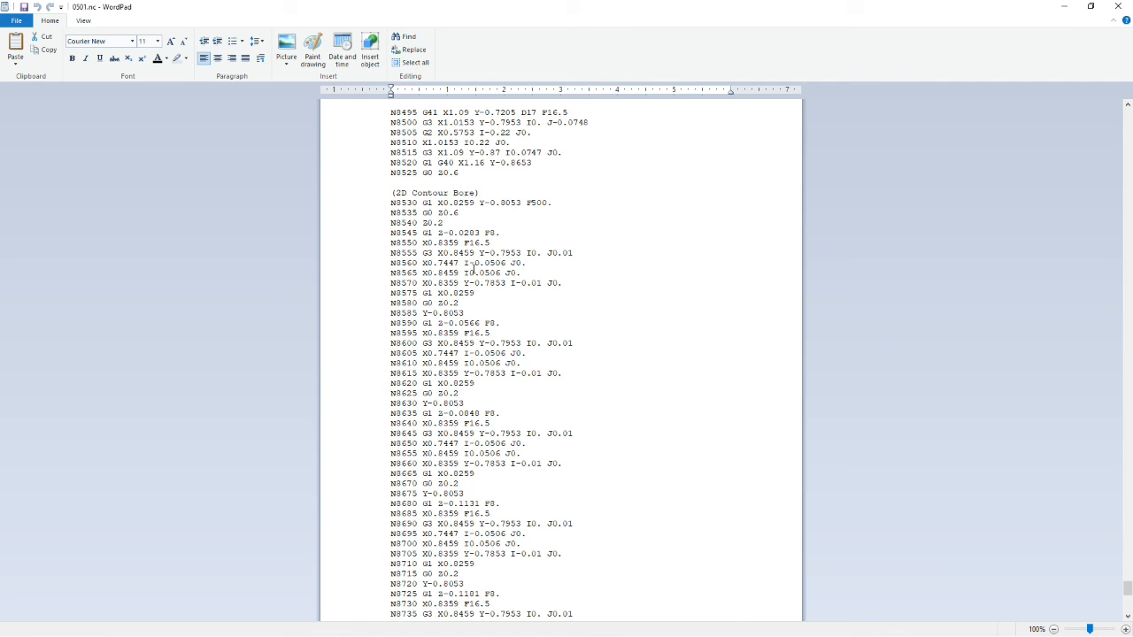
scroll(473, 269, down, 16)
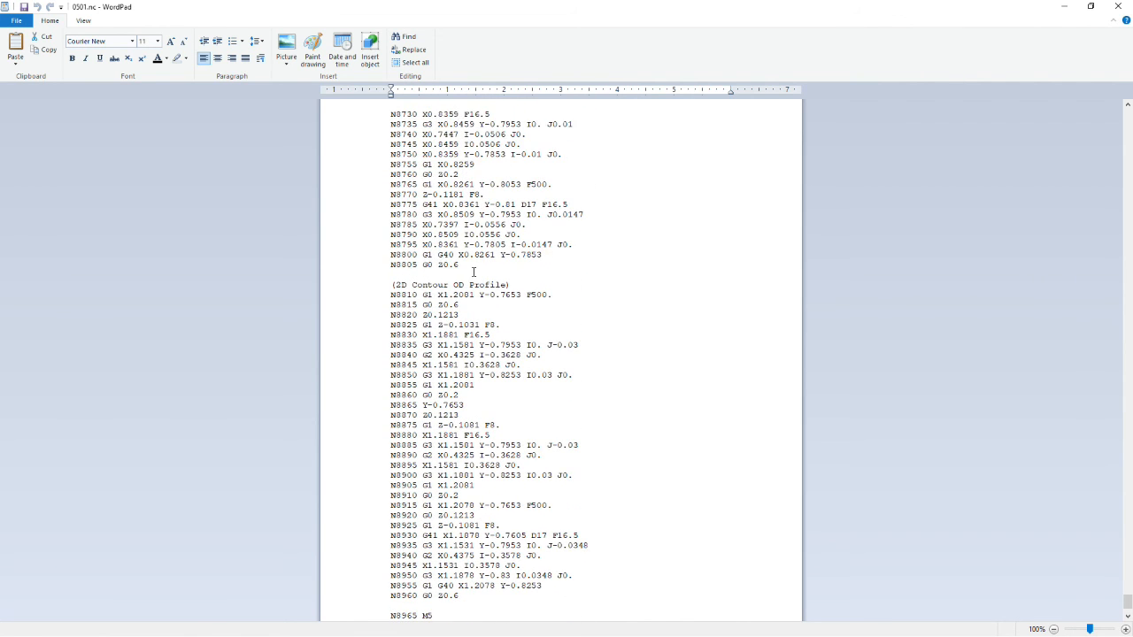
scroll(473, 271, down, 2)
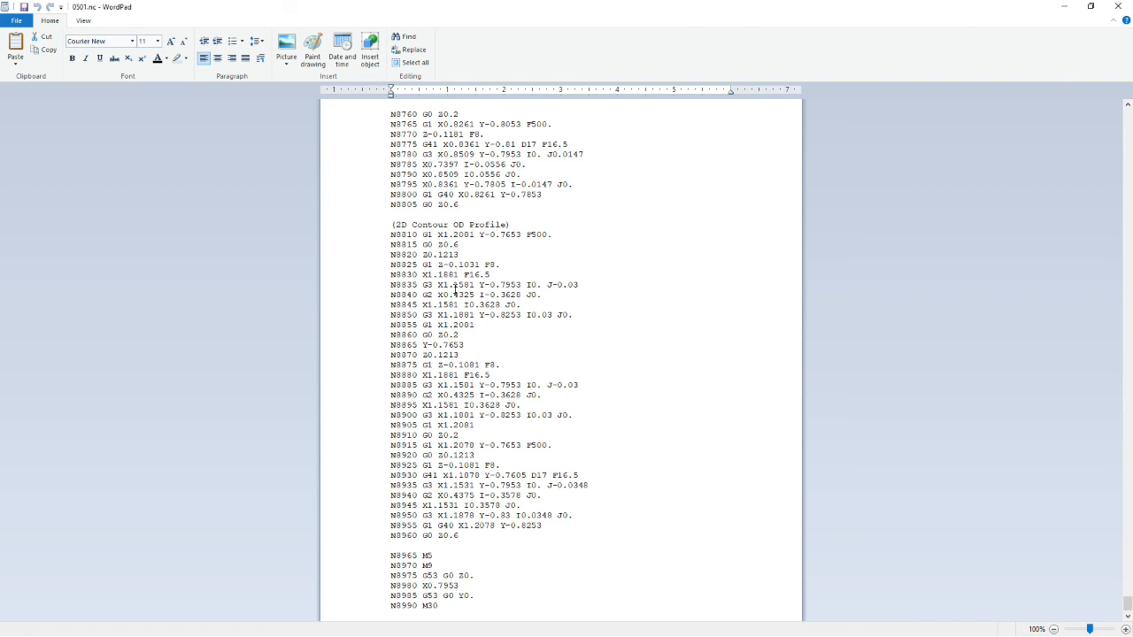
scroll(455, 292, down, 1)
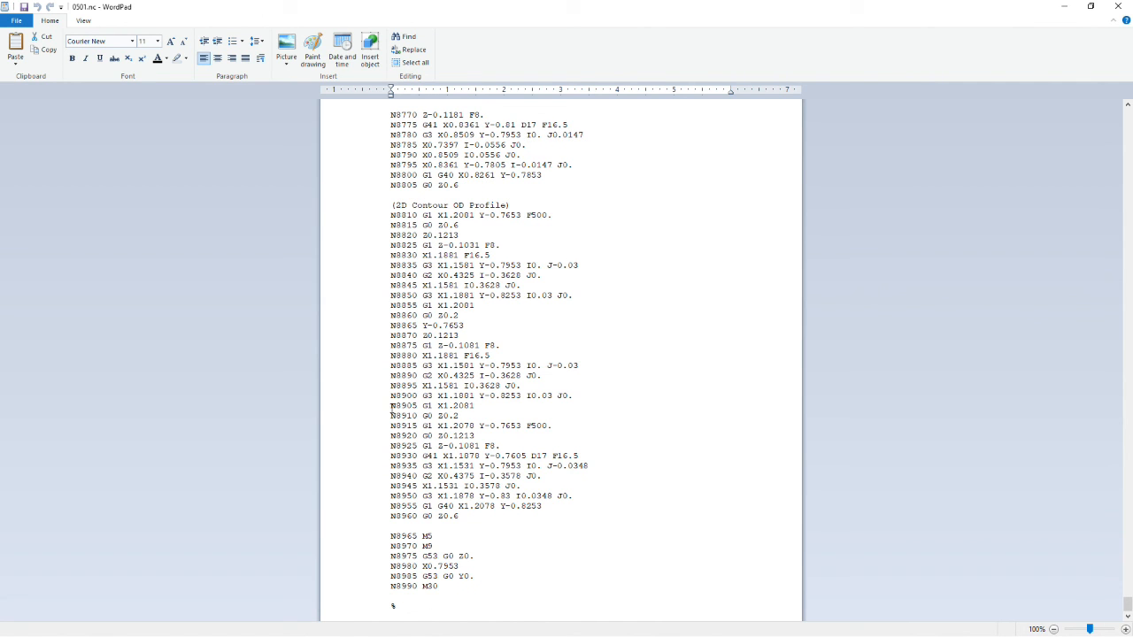
scroll(526, 412, up, 20)
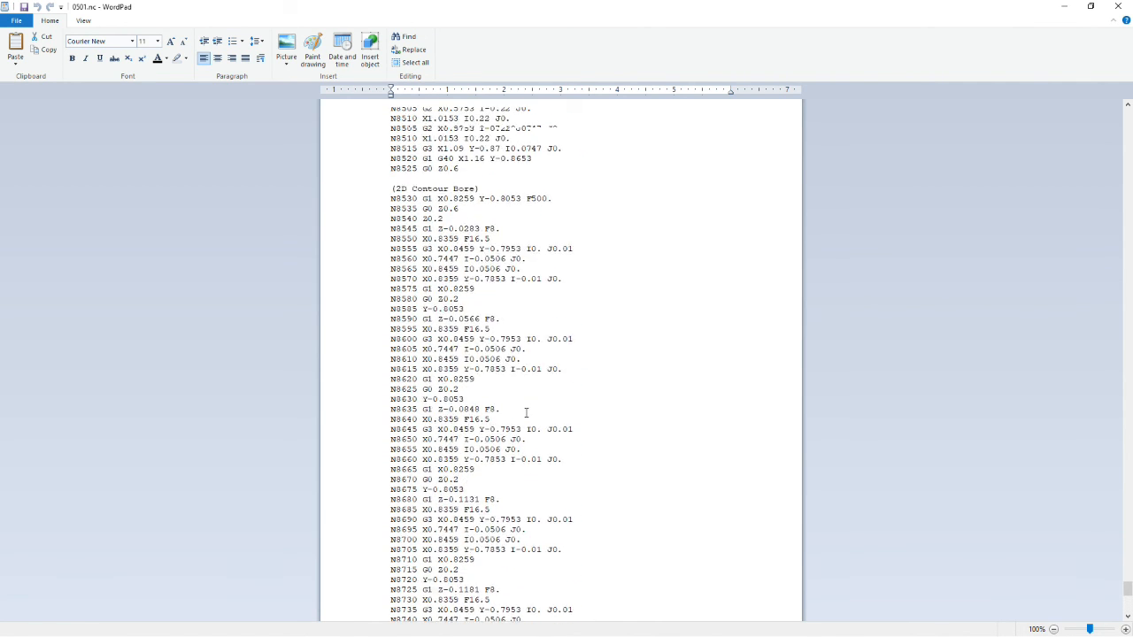
scroll(735, 390, up, 20)
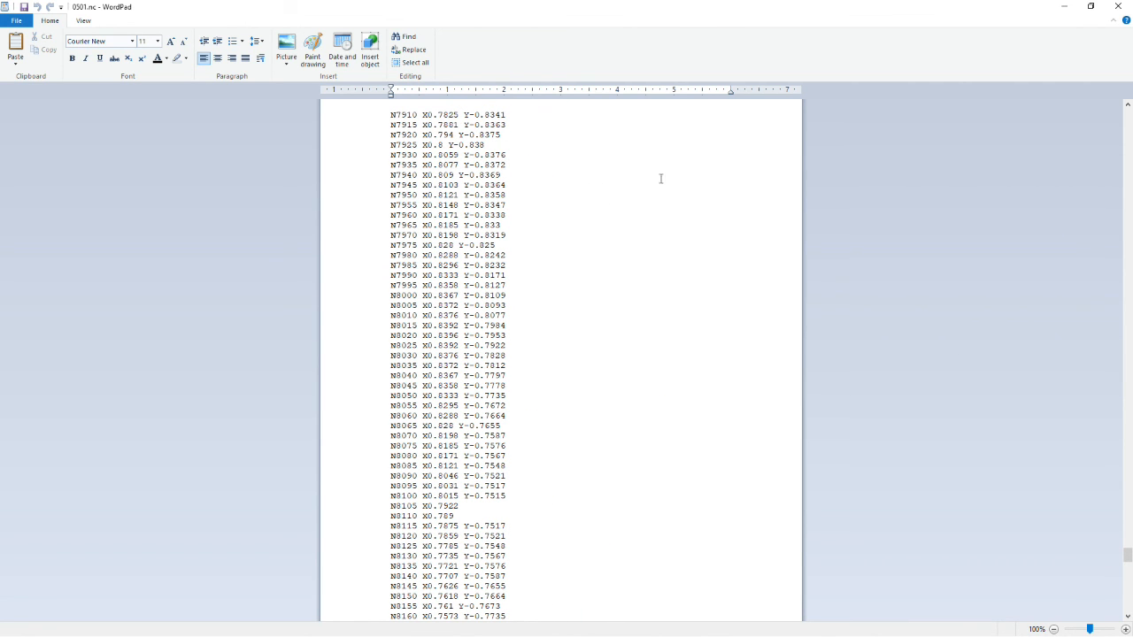
click(1117, 8)
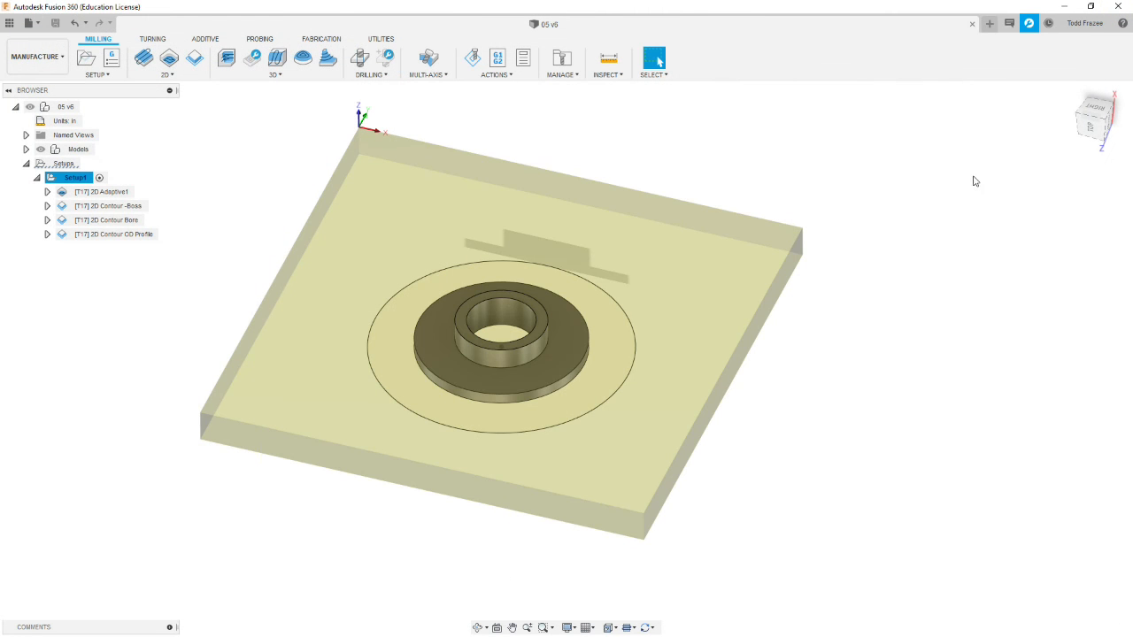